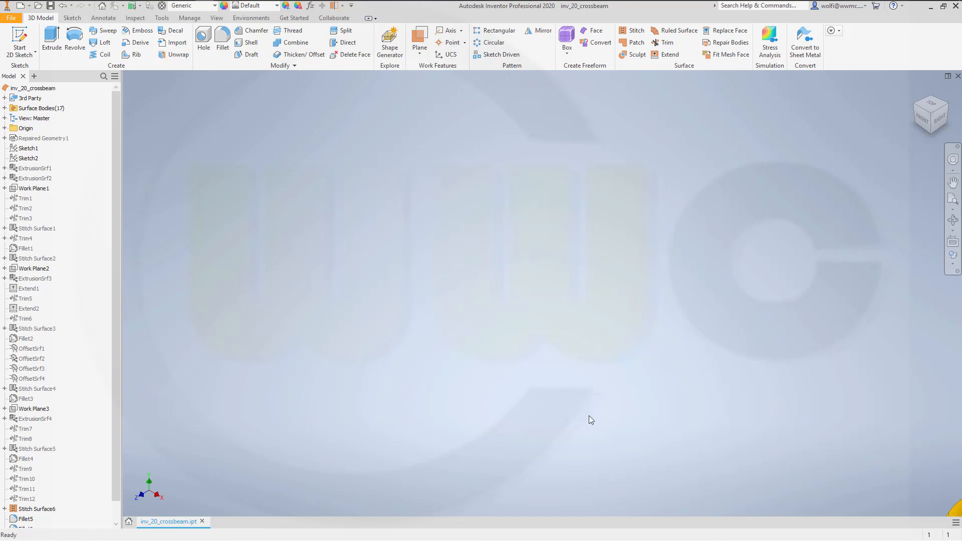
- Turn on the visibility of the Repaired Geometry1 reference curves
middle_click_drag(385, 287, 515, 280, "shift")
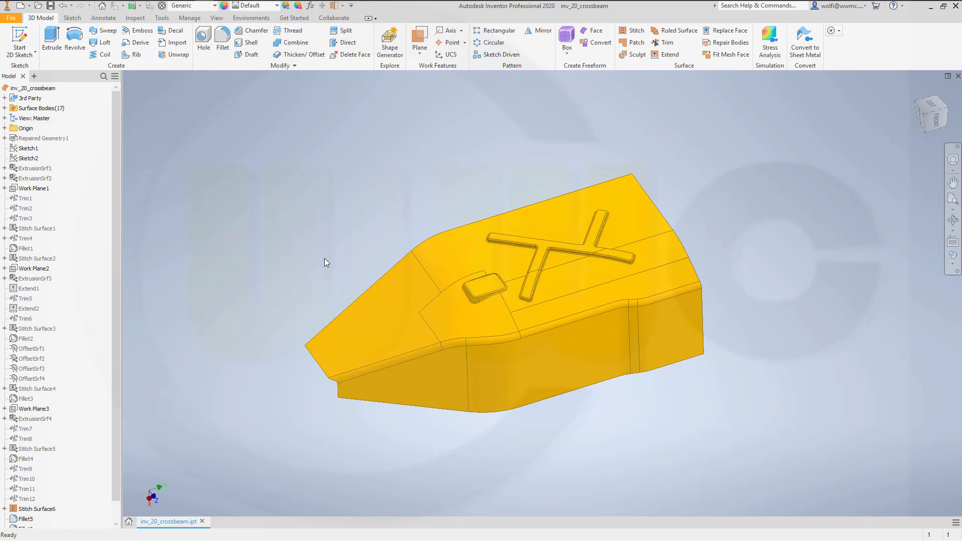
mouse_move(373, 249)
middle_mouse_down("shift")
mouse_move(393, 239)
mouse_move(383, 243)
middle_mouse_up("shift")
scroll(364, 250, "down", 3)
scroll(363, 251, "up", 3)
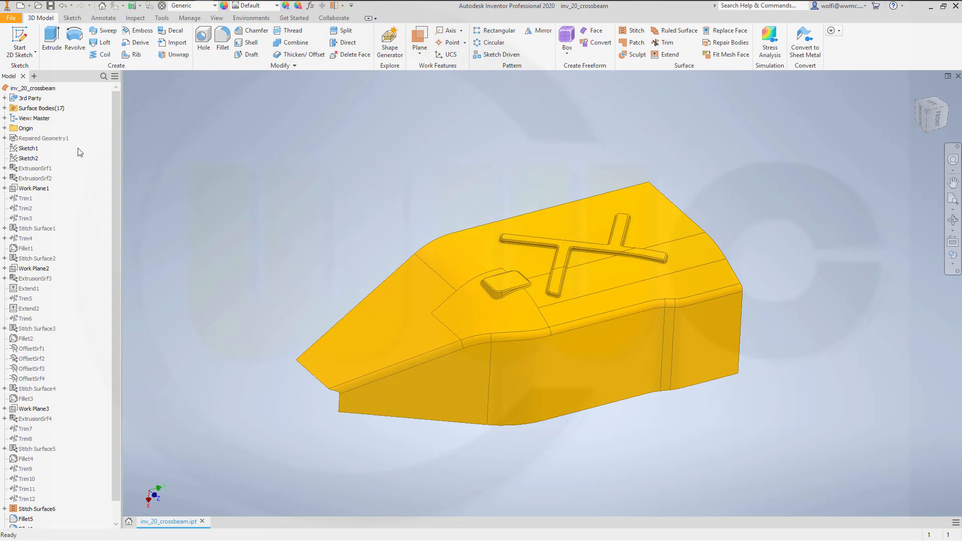
right_click(59, 138)
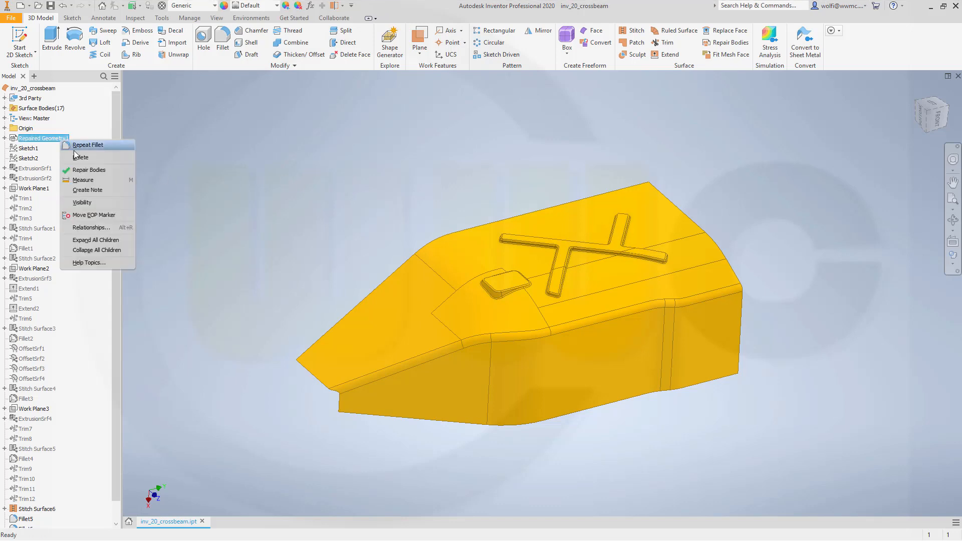
left_click(89, 203)
- Create a work plane parallel to the XY Plane through the front end point of the short upper reference line
left_click(420, 38)
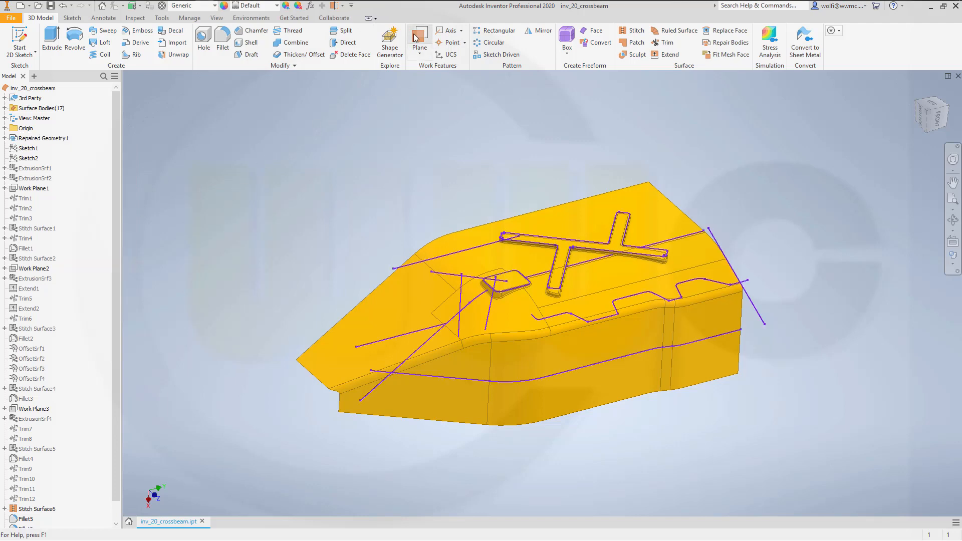
left_click(5, 127)
left_click(39, 159)
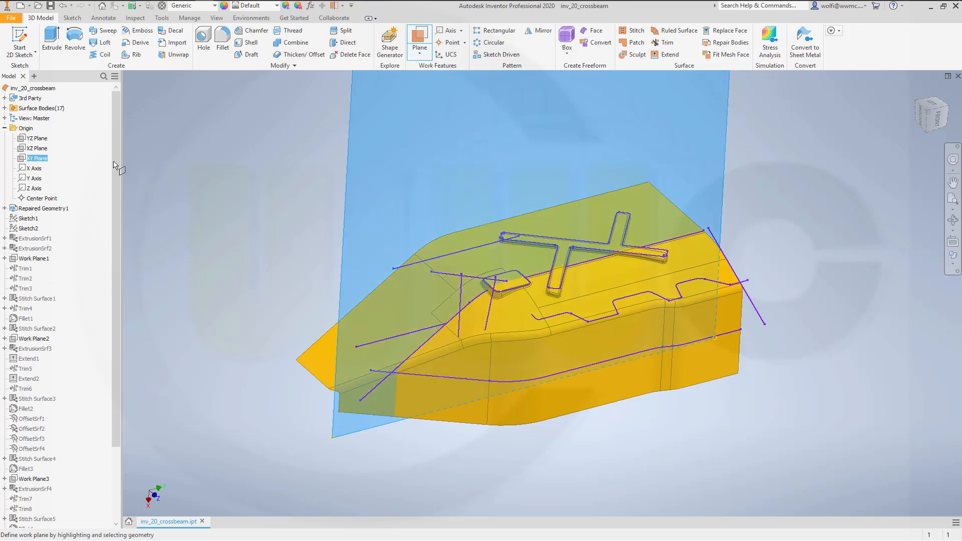
left_click(393, 268)
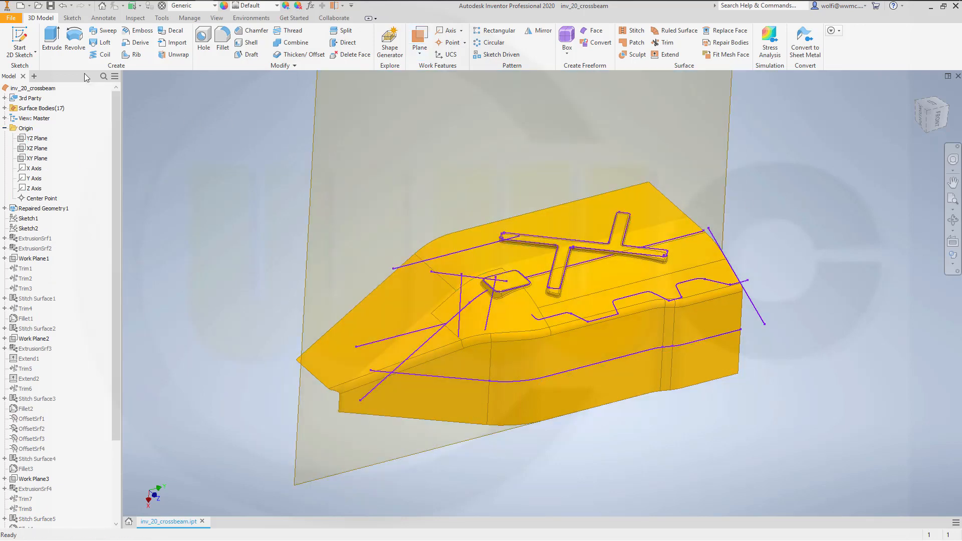
- Start a sketch on the new work plane, project the cut edges of the beam surface into it and finish the sketch
left_click(20, 43)
left_click(316, 209)
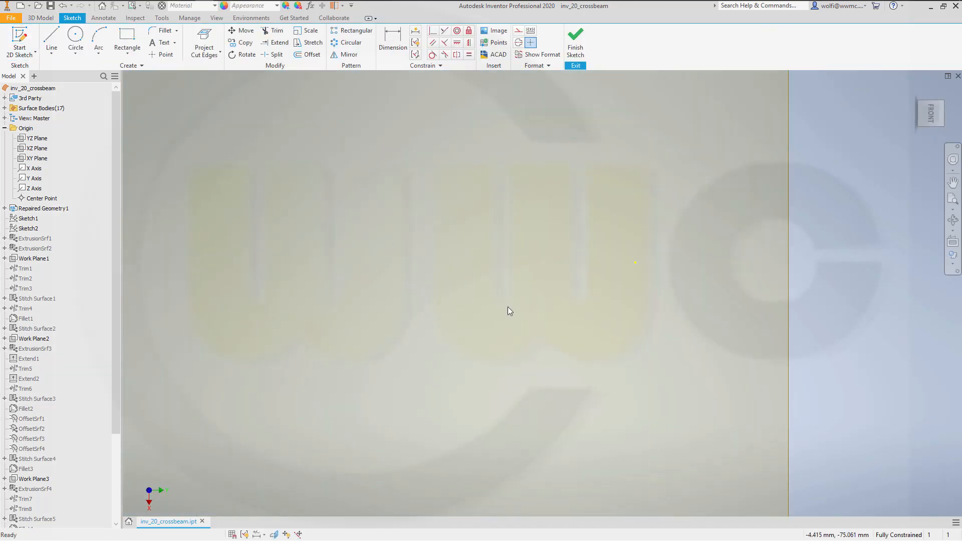
scroll(508, 308, "down", 5)
scroll(437, 405, "down", 5)
mouse_move(441, 404)
middle_mouse_down("shift")
mouse_move(449, 353)
mouse_move(459, 424)
middle_mouse_up("shift")
middle_click_drag(541, 401, 550, 221)
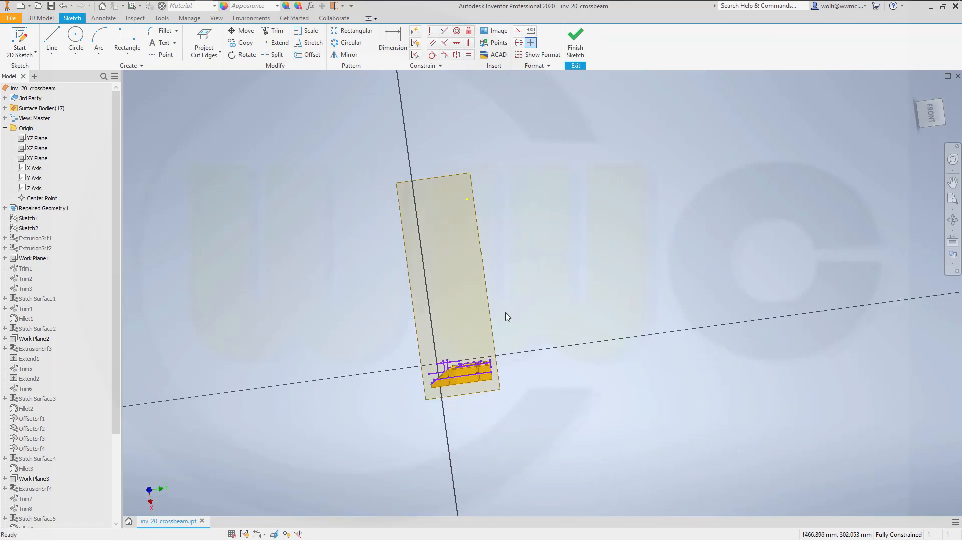
left_click(932, 116)
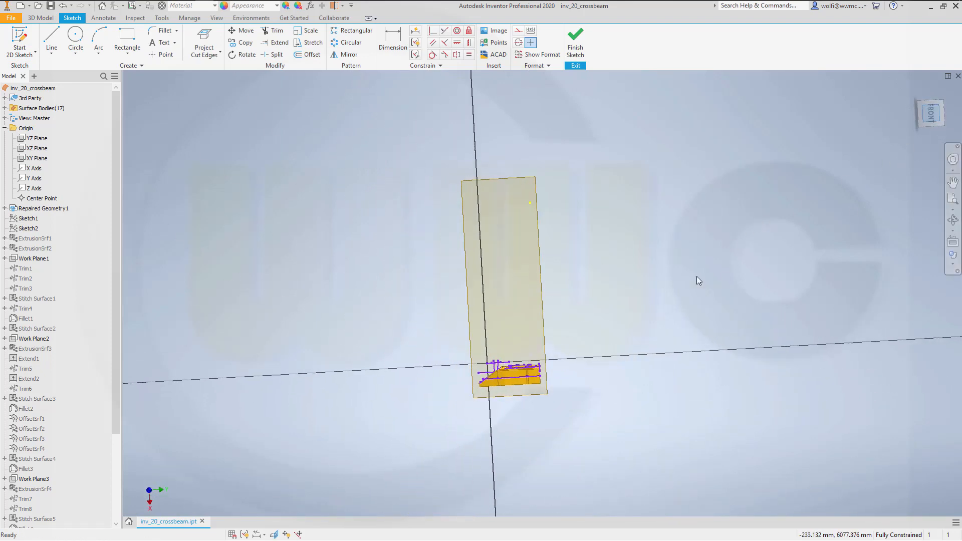
scroll(579, 430, "up", 3)
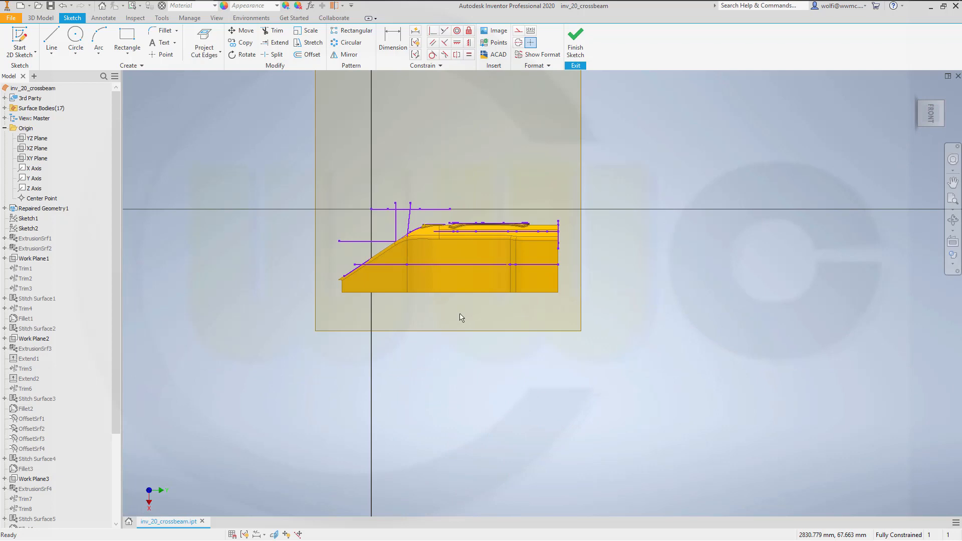
left_click(205, 38)
left_click(575, 45)
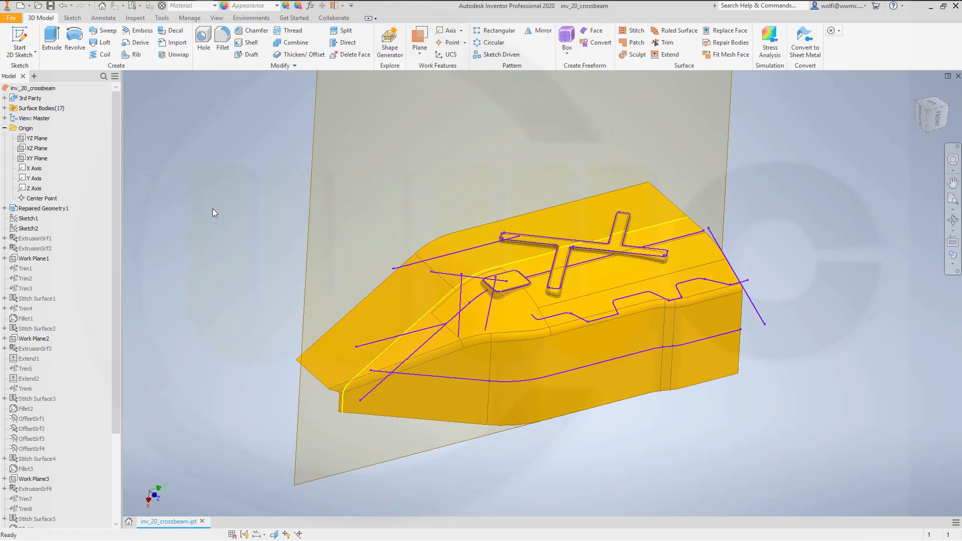
- Hide the surface body base_surface_2
left_click(5, 109)
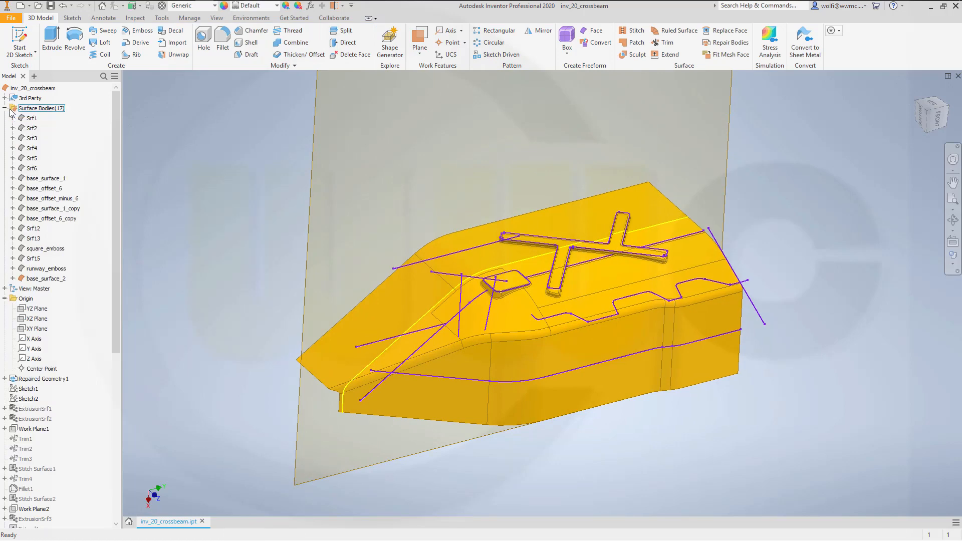
right_click(42, 279)
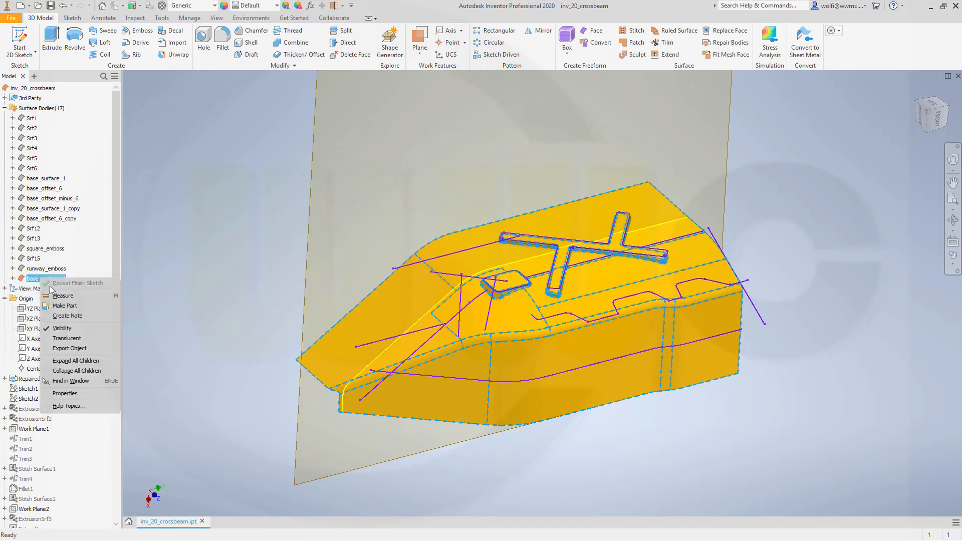
left_click(62, 328)
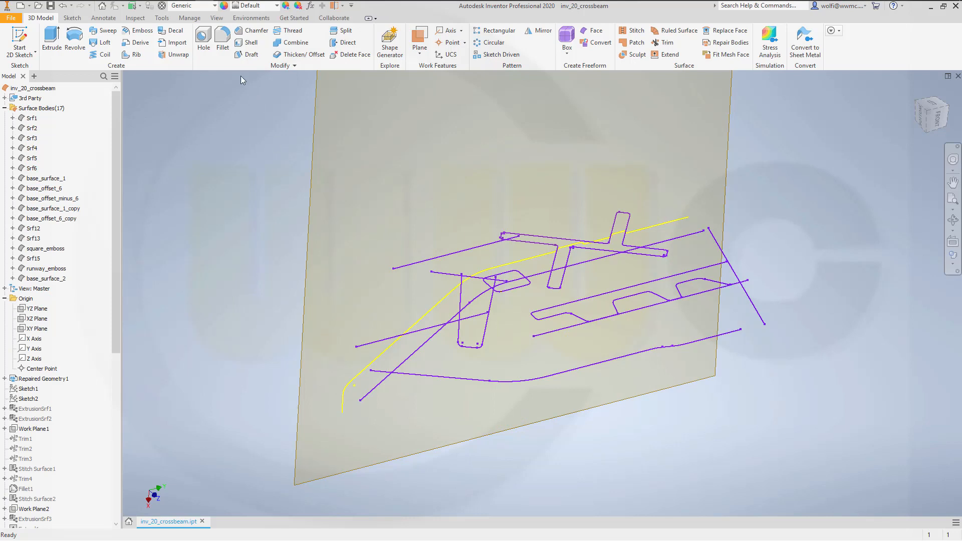
- Extrude the projected cut-edge curves as a surface, symmetrically about the sketch plane, with a distance of 10 mm
left_click(53, 42)
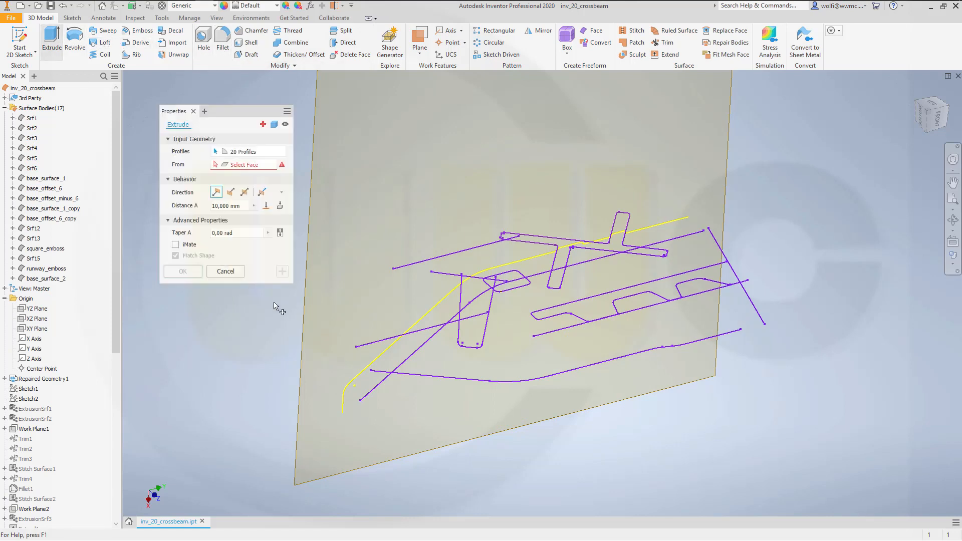
left_click(429, 317)
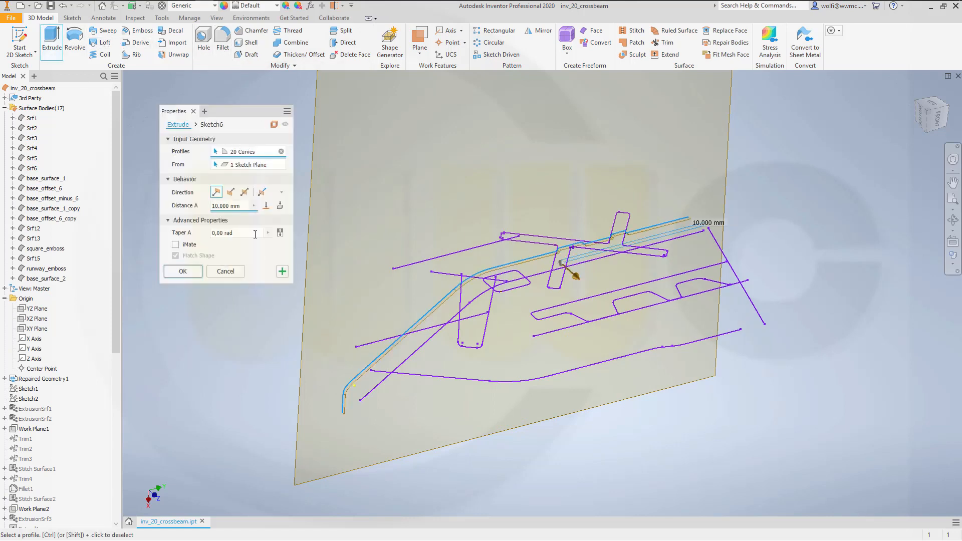
left_click(245, 192)
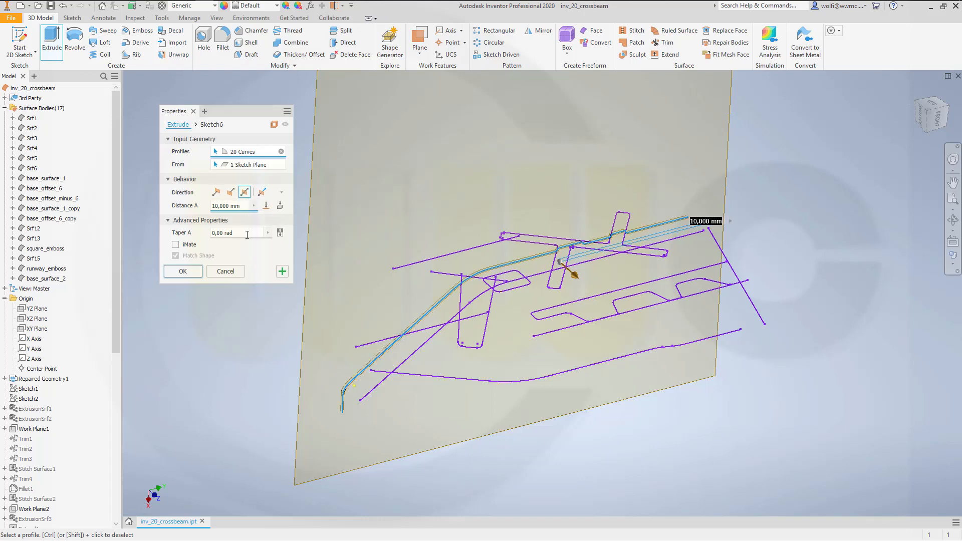
left_click(188, 272)
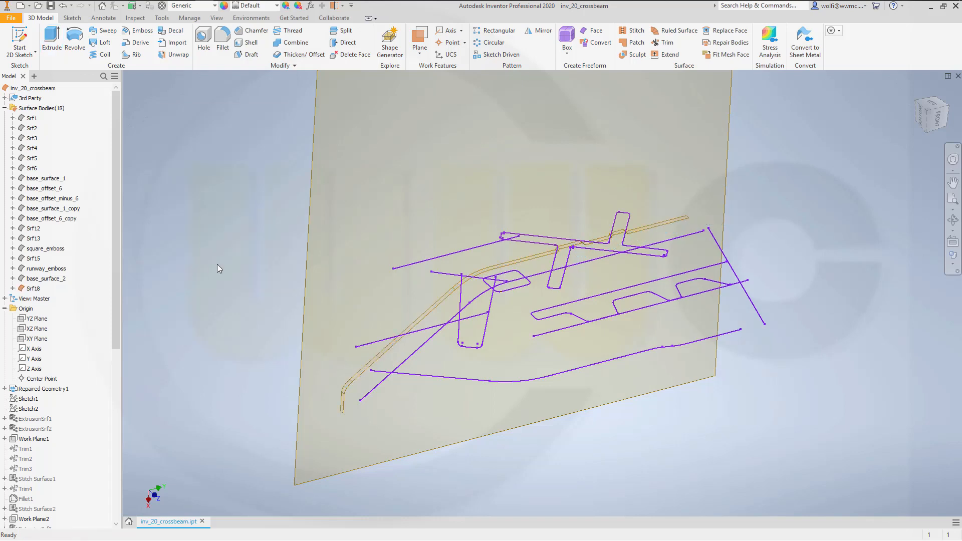
- Create two work planes perpendicular to the short upper reference line, one at each of its end points
left_click(420, 42)
left_click(401, 266)
left_click(394, 268)
left_click(422, 39)
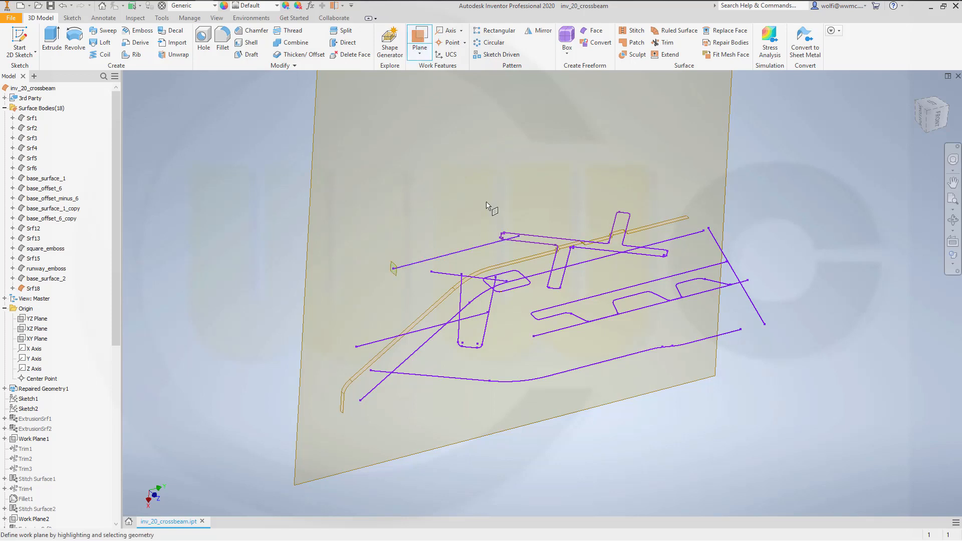
left_click(484, 245)
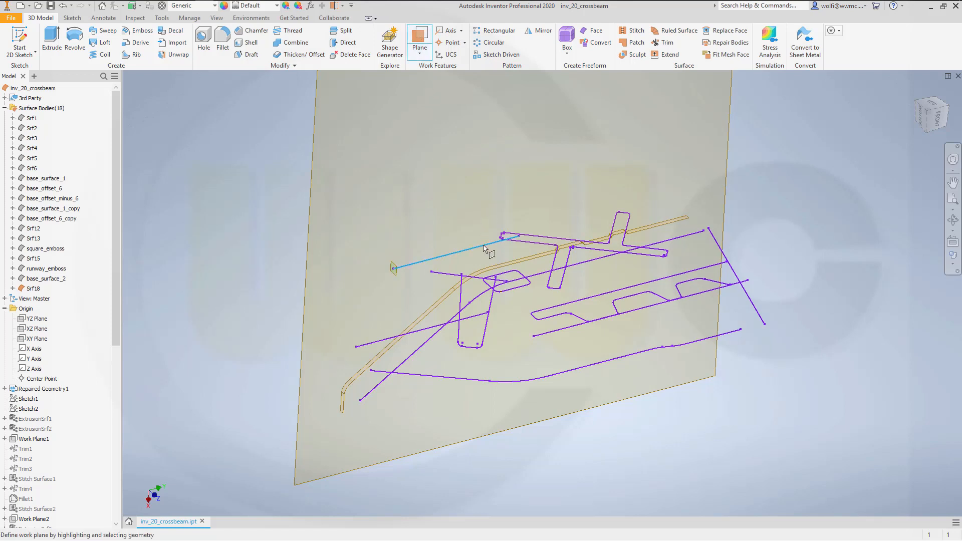
left_click(519, 238)
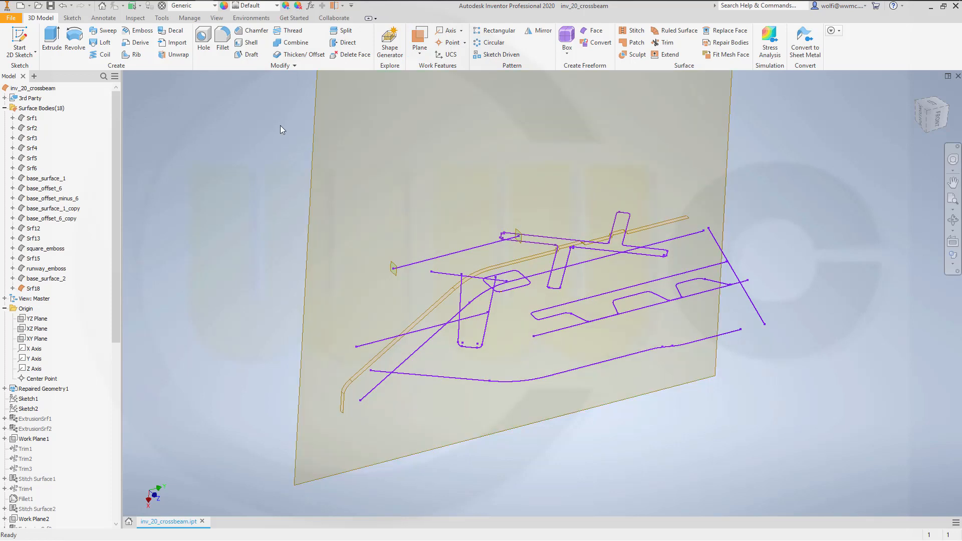
- Trim the extruded strip with the work plane at the line's front end, removing the lower portion with the bent end
left_click(664, 43)
left_click(395, 268)
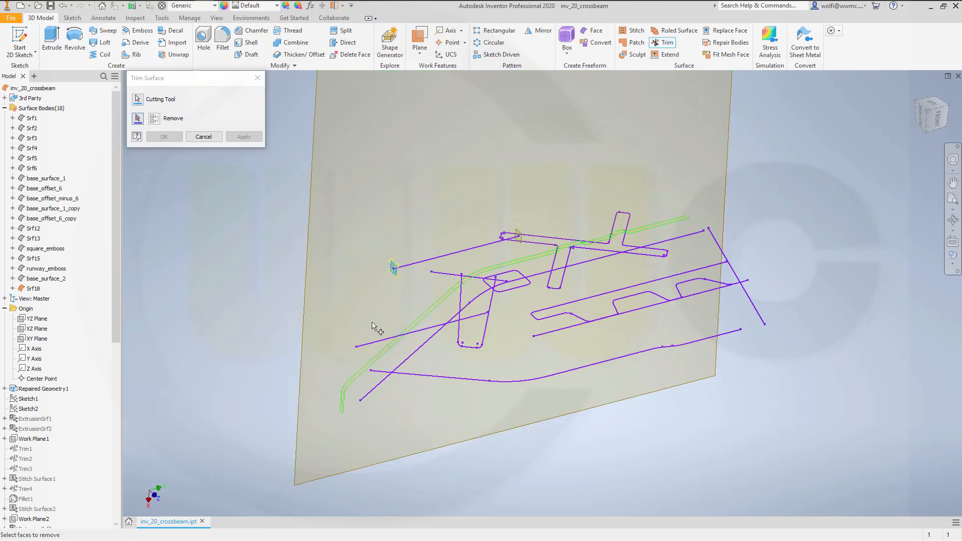
left_click(356, 377)
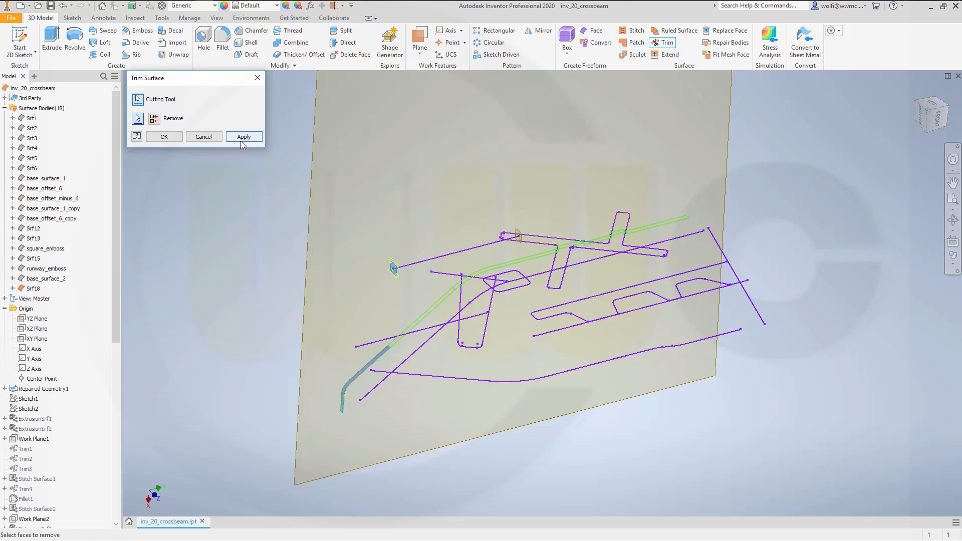
left_click(241, 139)
- Trim the strip with the work plane at the line's rear end, removing the long upper portion beyond it
left_click(516, 235)
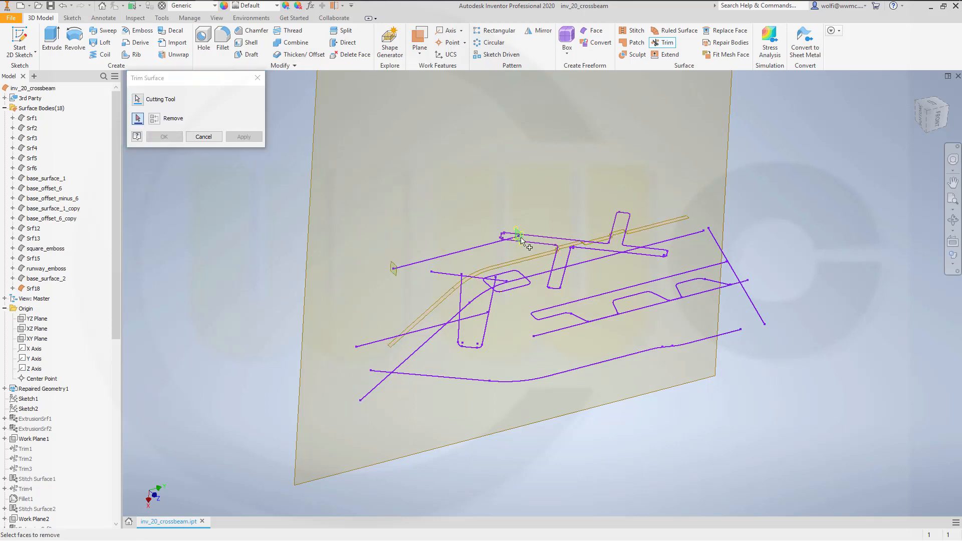
left_click(545, 258)
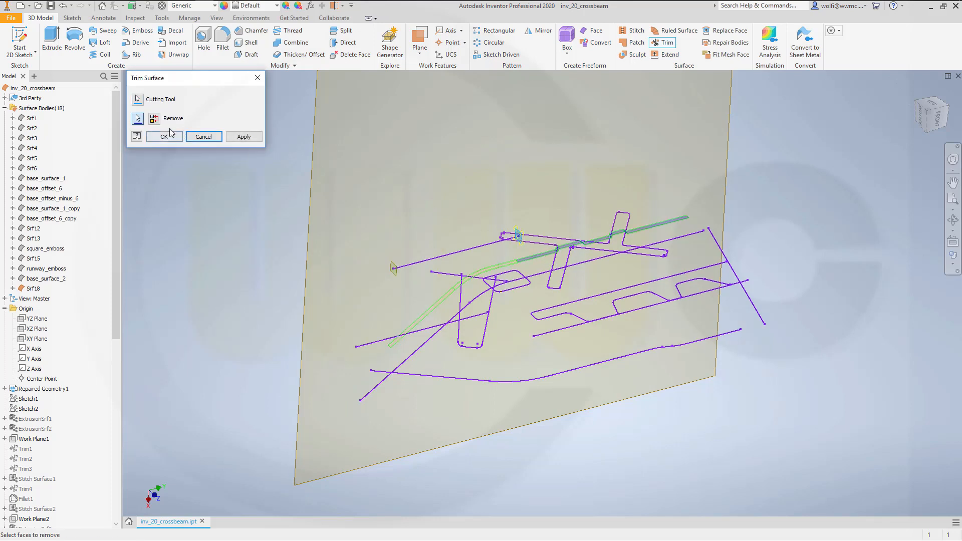
left_click(164, 137)
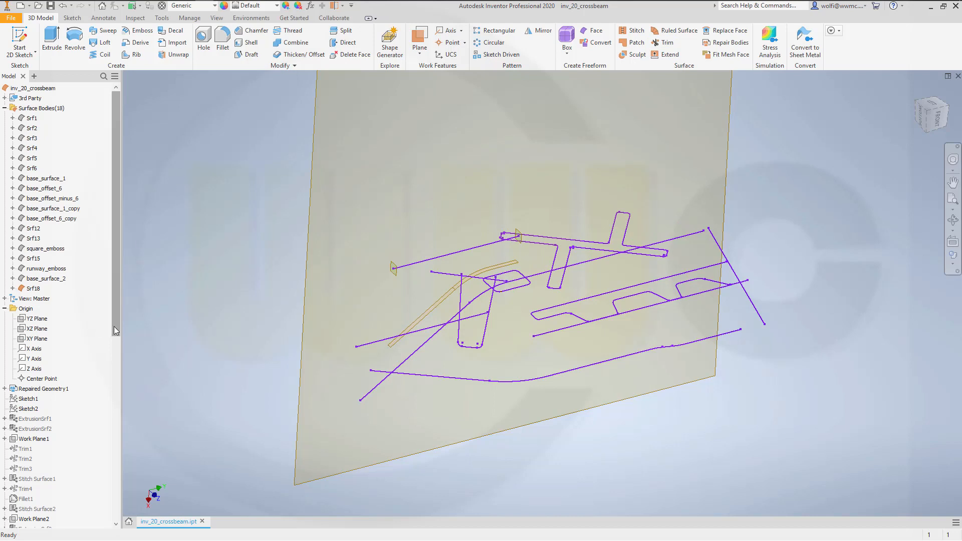
- Hide Work Plane4, Work Plane5 and Work Plane6
left_click_drag(114, 329, 104, 533)
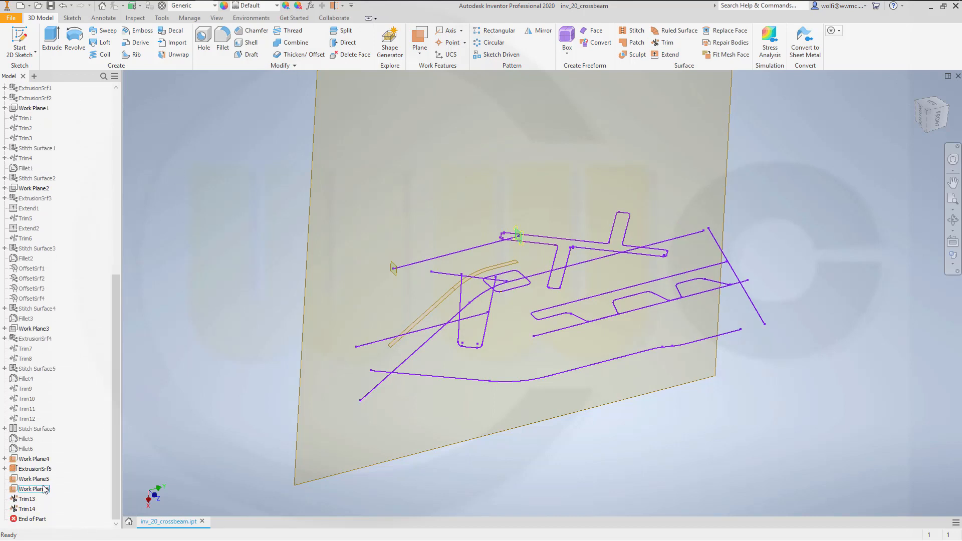
left_click(38, 459)
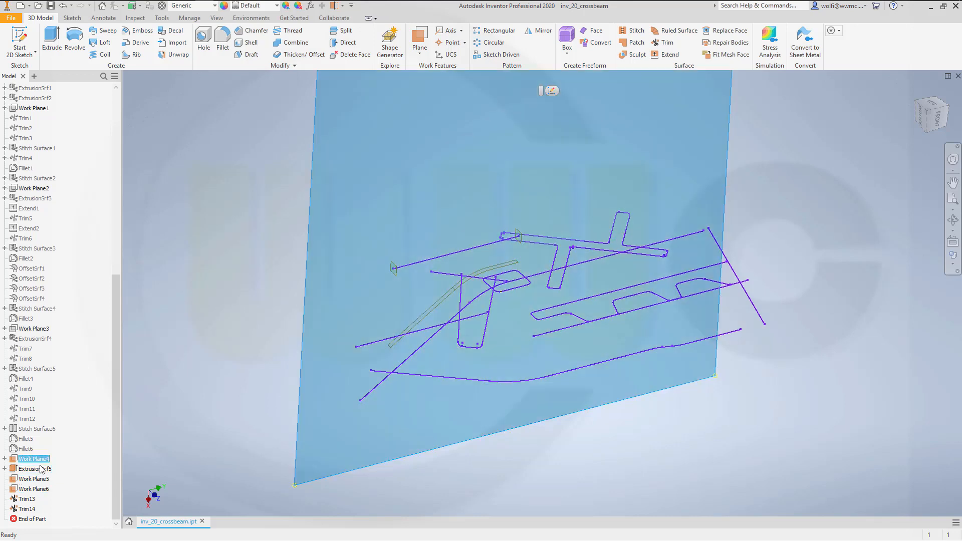
left_click(35, 479, "ctrl")
left_click(35, 490, "ctrl")
right_click(42, 491)
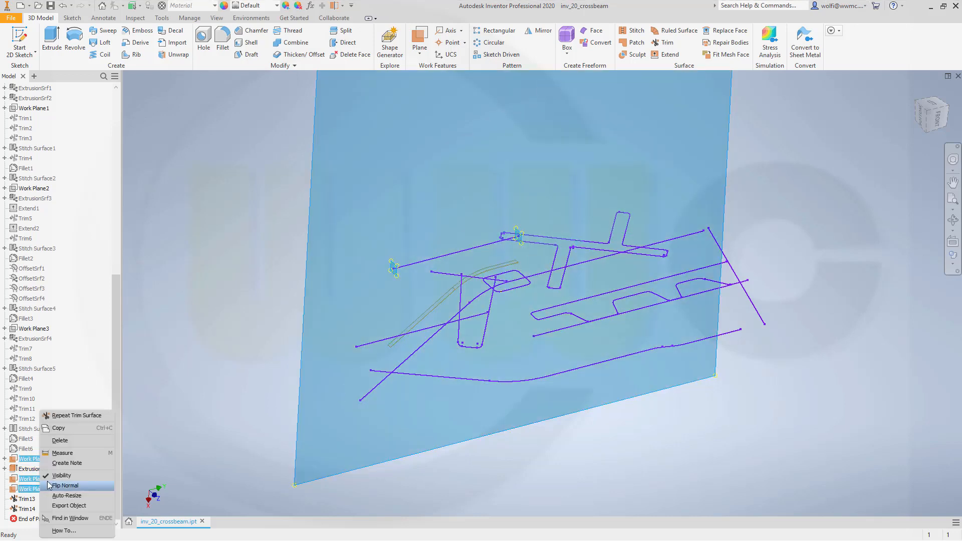
left_click(56, 476)
- Hide the Repaired Geometry1 reference curves so that only the trimmed strip remains displayed
scroll(182, 278, "down", 5)
scroll(182, 276, "up", 8)
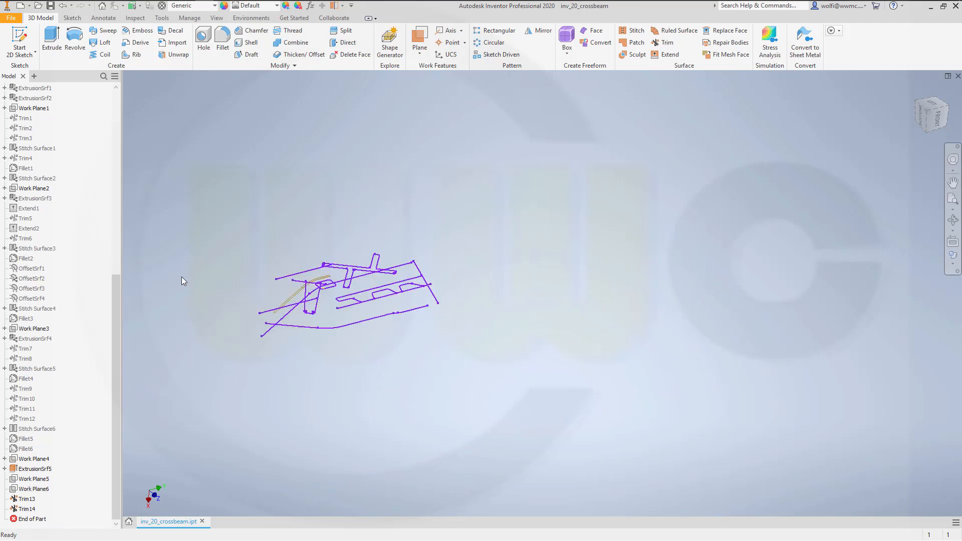
left_click_drag(122, 268, 136, 100)
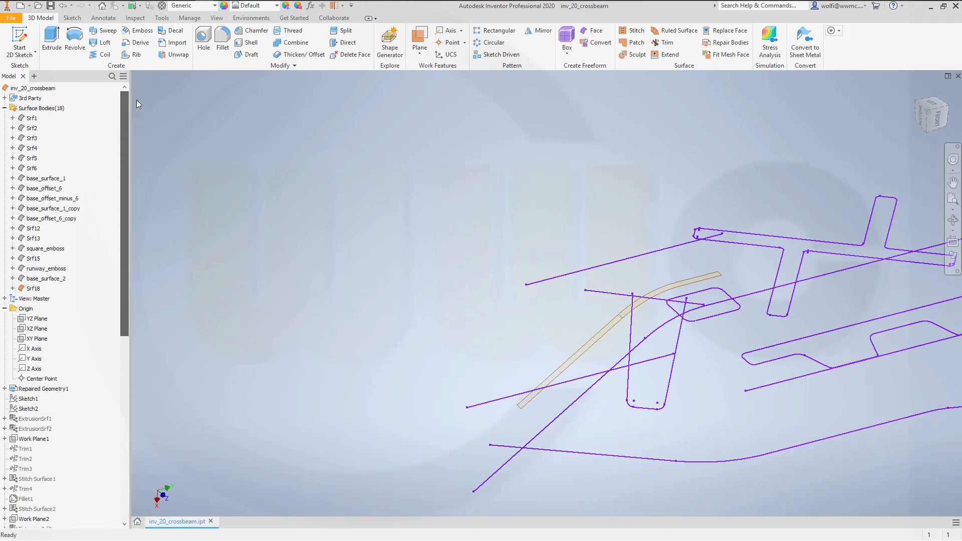
right_click(46, 389)
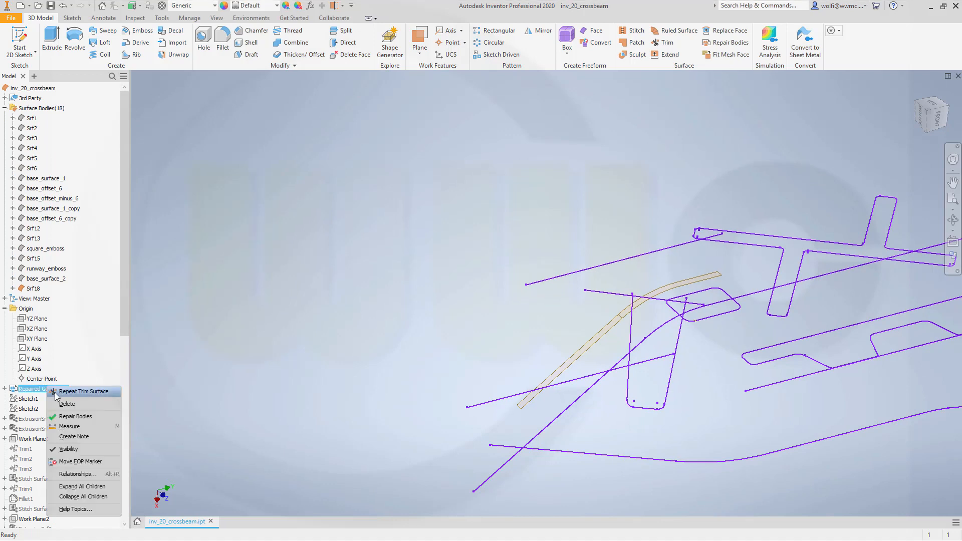
left_click(67, 449)
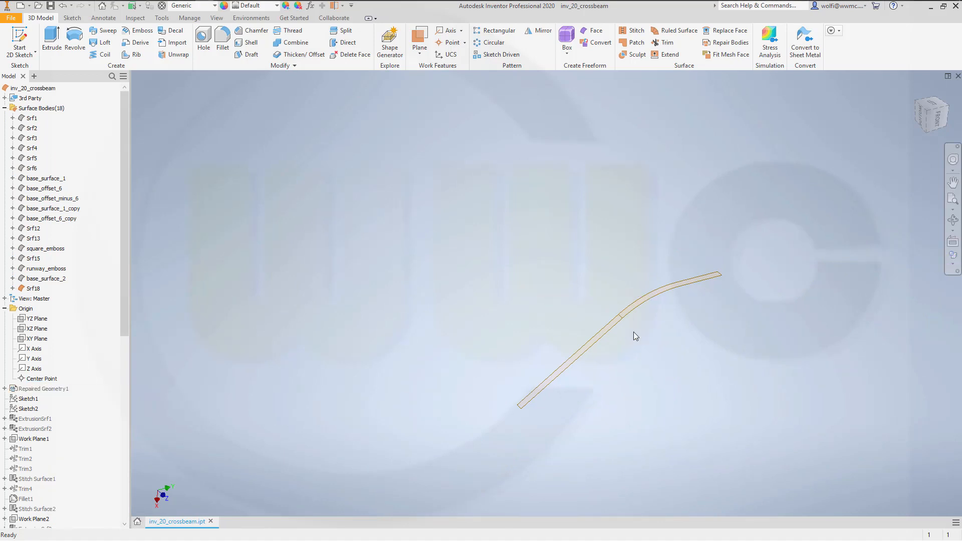
- Move the trimmed strip's surface body by an X offset of -6 mm
scroll(672, 342, "up", 4)
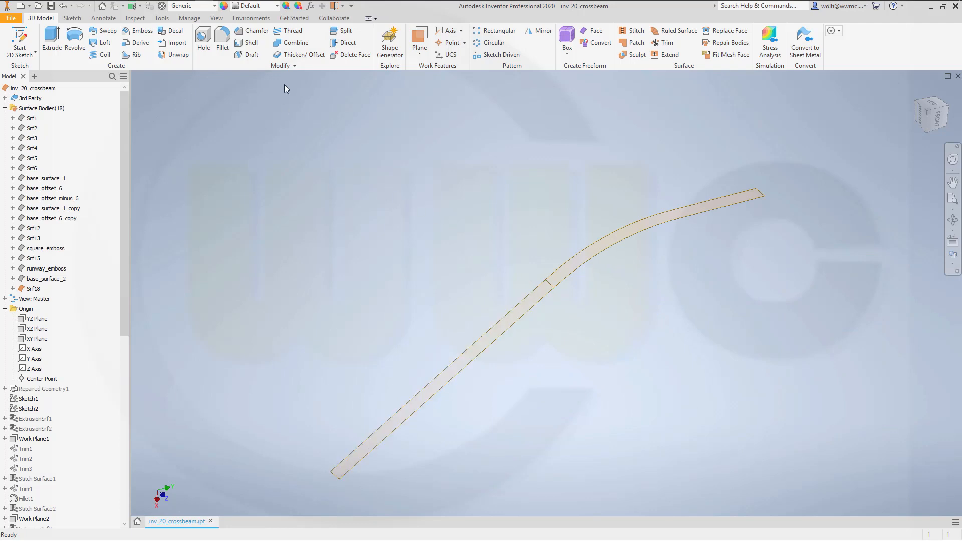
left_click(294, 65)
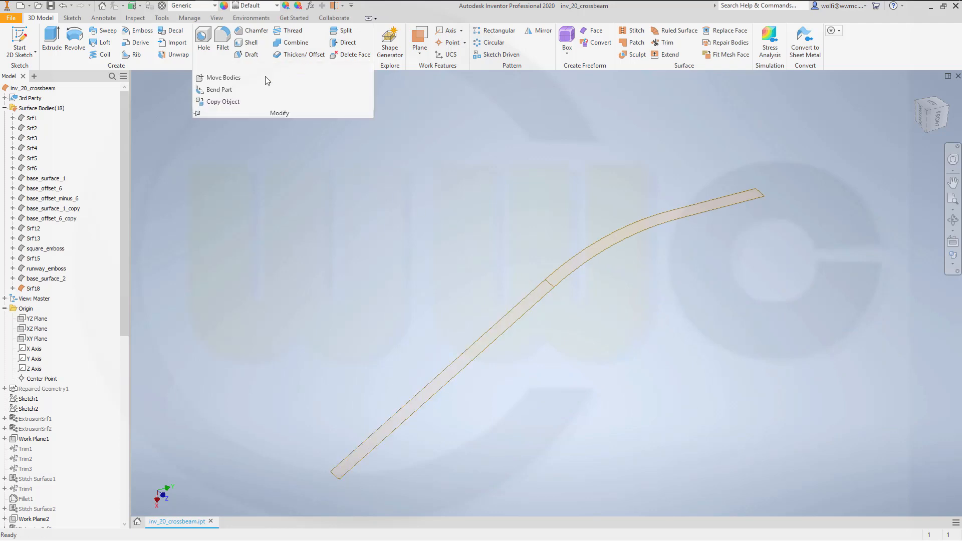
left_click(232, 81)
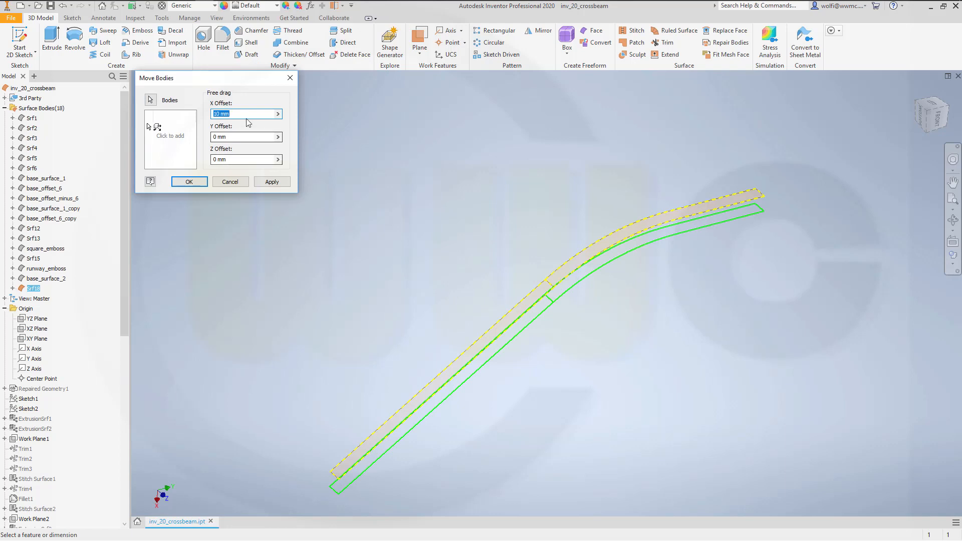
type("-6")
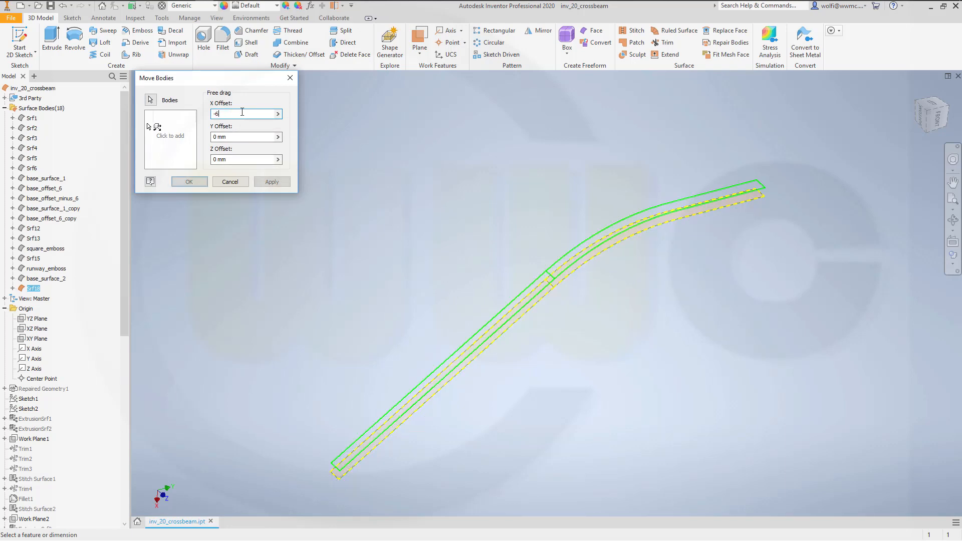
key("Return")
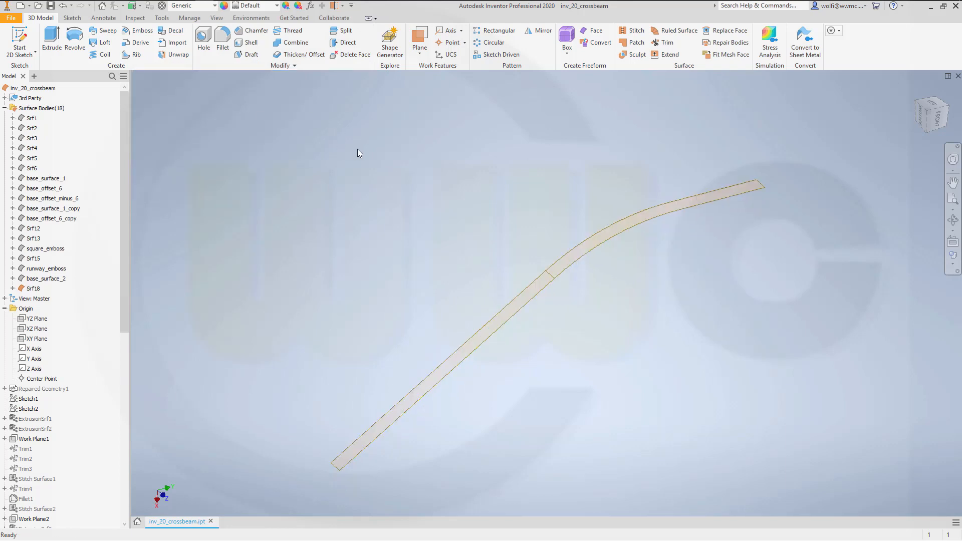
- Create a 20 mm ruled surface at 0.35 rad along the strip's straight and curved lower long edges, with automatic edge chaining off
left_click(681, 33)
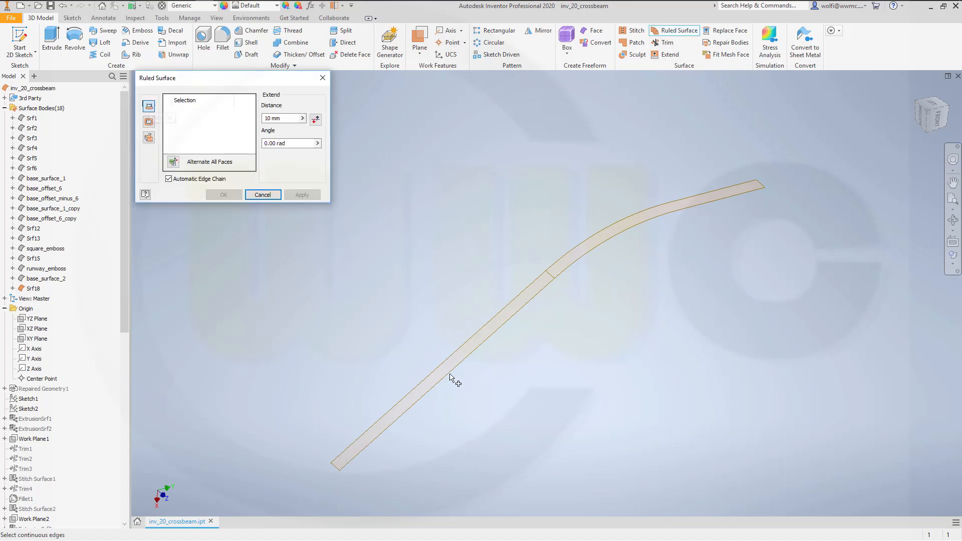
left_click(165, 179)
left_click(476, 355)
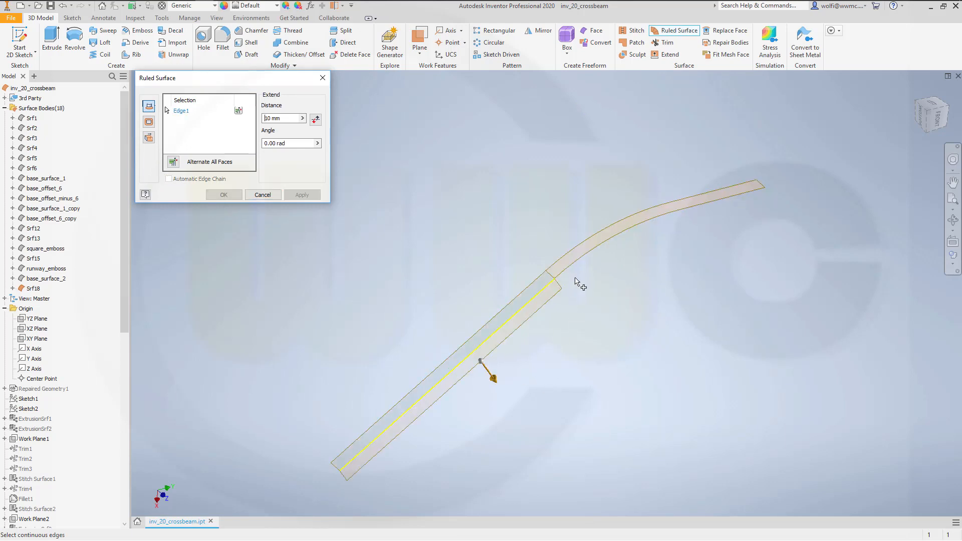
left_click(580, 276)
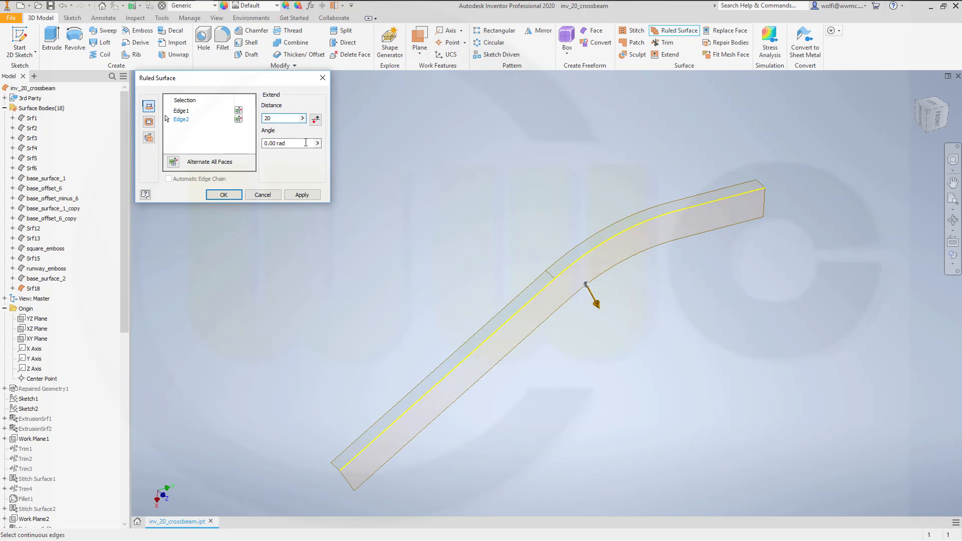
left_click(282, 144)
type("0.35")
key("Return")
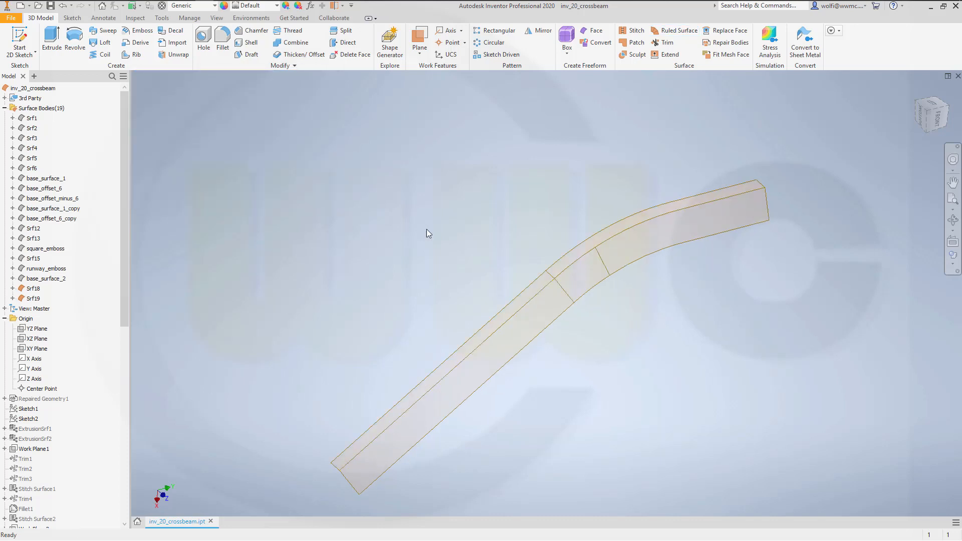
- Create a matching outward-angled ruled surface, 20 mm deep, along the straight and curved edges on the strip's opposite long side
middle_click_drag(426, 229, 437, 354, "shift")
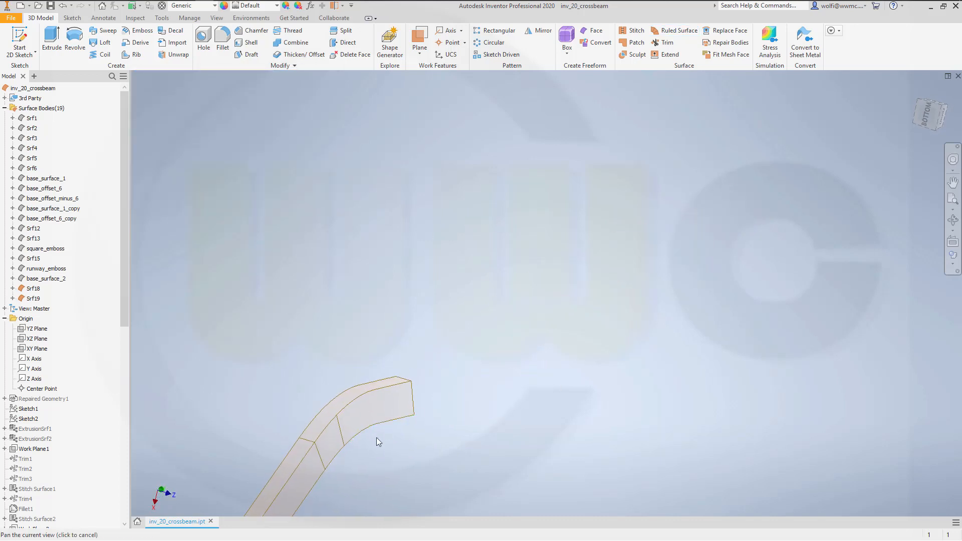
middle_click_drag(377, 437, 623, 222)
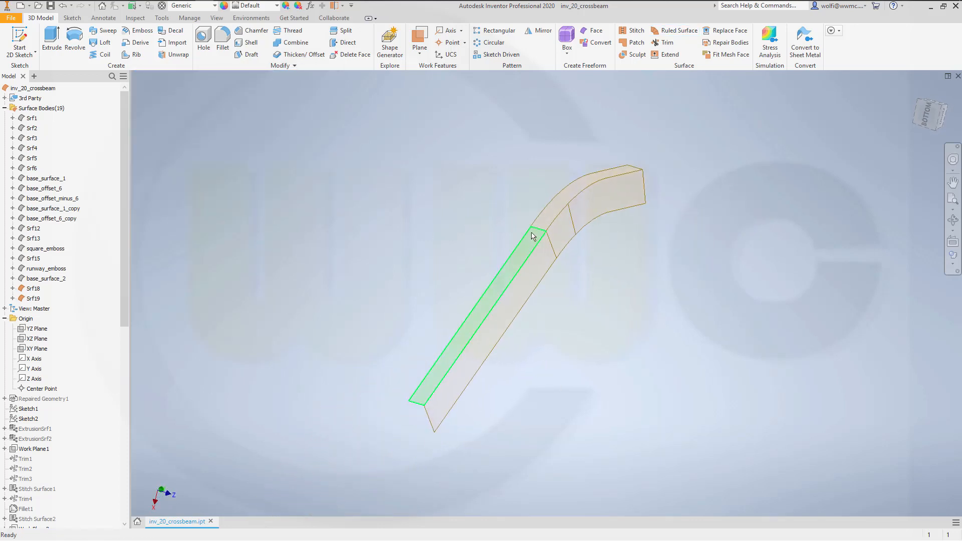
mouse_move(462, 247)
middle_mouse_down("shift")
mouse_move(482, 239)
mouse_move(477, 250)
middle_mouse_up("shift")
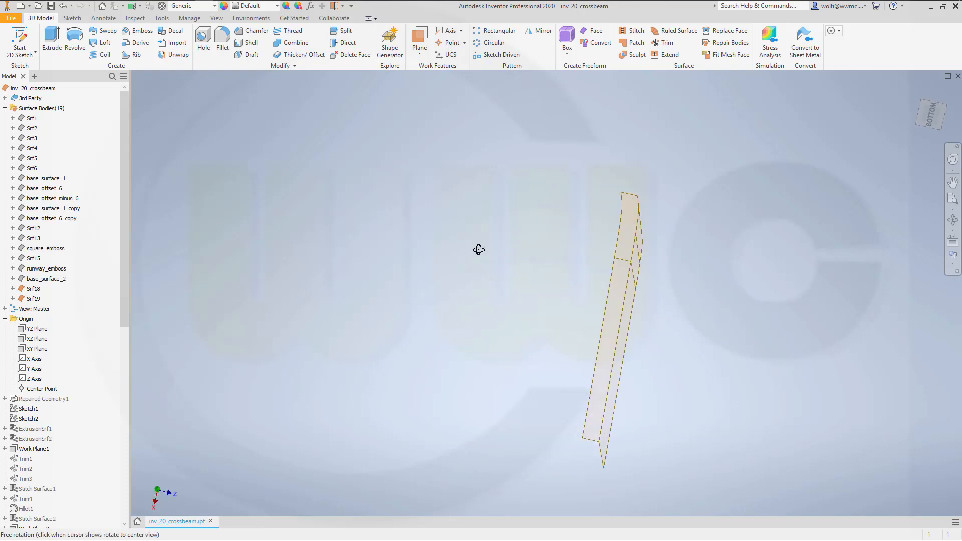
left_click(677, 32)
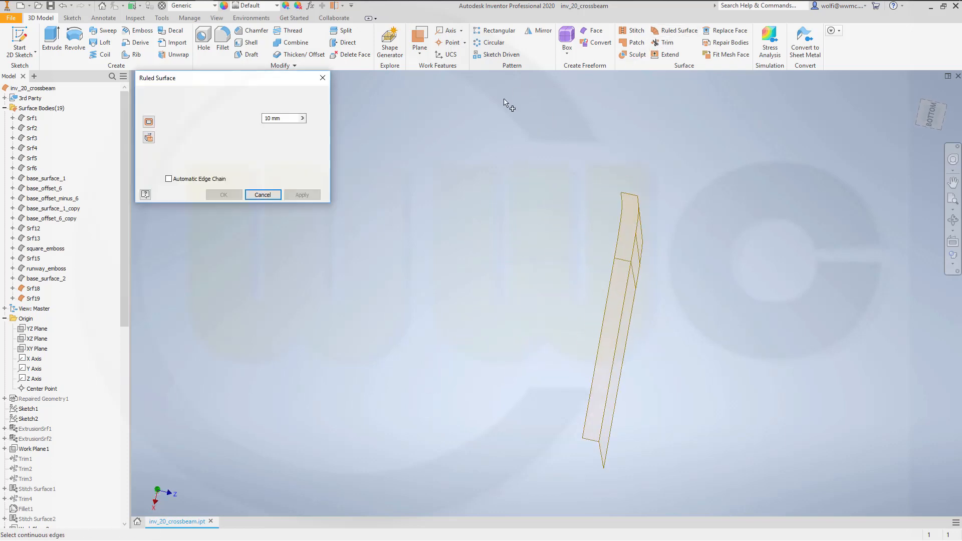
left_click(590, 405)
left_click(617, 253)
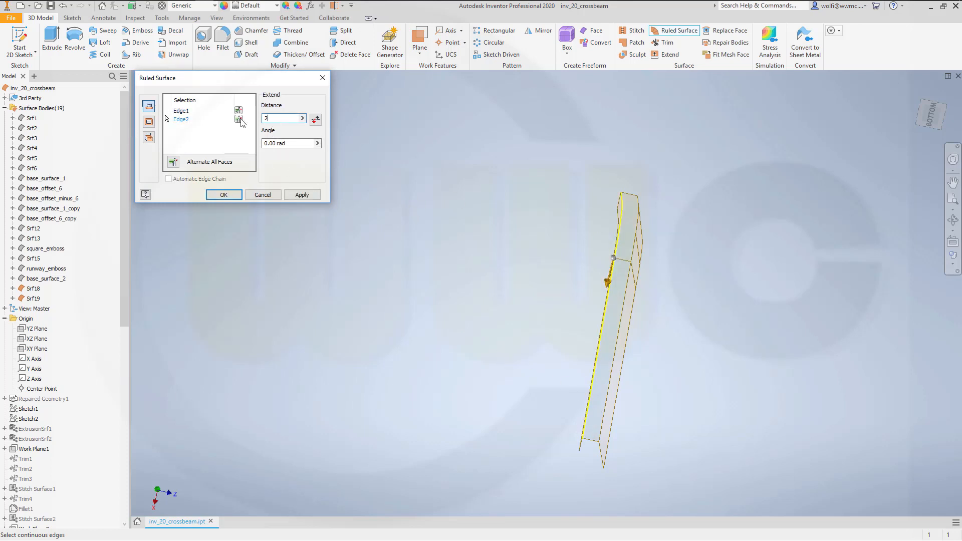
left_click(296, 144)
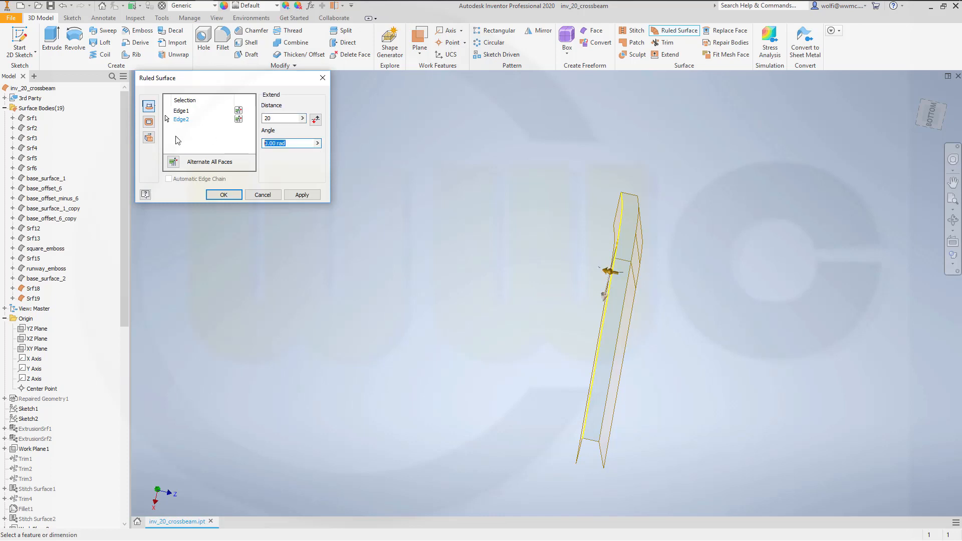
type("0,33")
key("Return")
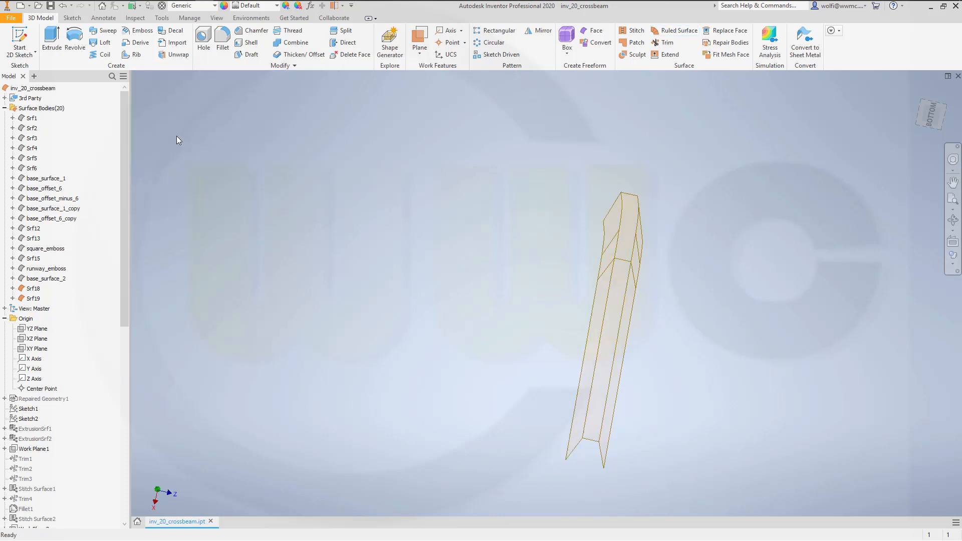
- Loft a surface between the two side walls' end edges at the straight end, using the strip's short end edge as rail
middle_click_drag(480, 352, 454, 322, "shift")
scroll(429, 270, "up", 5)
scroll(429, 270, "down", 4)
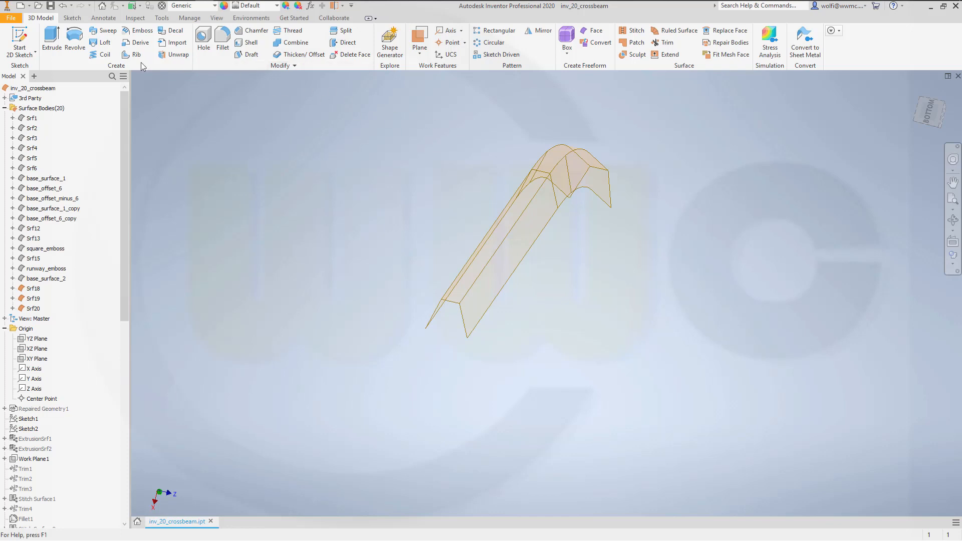
left_click(101, 42)
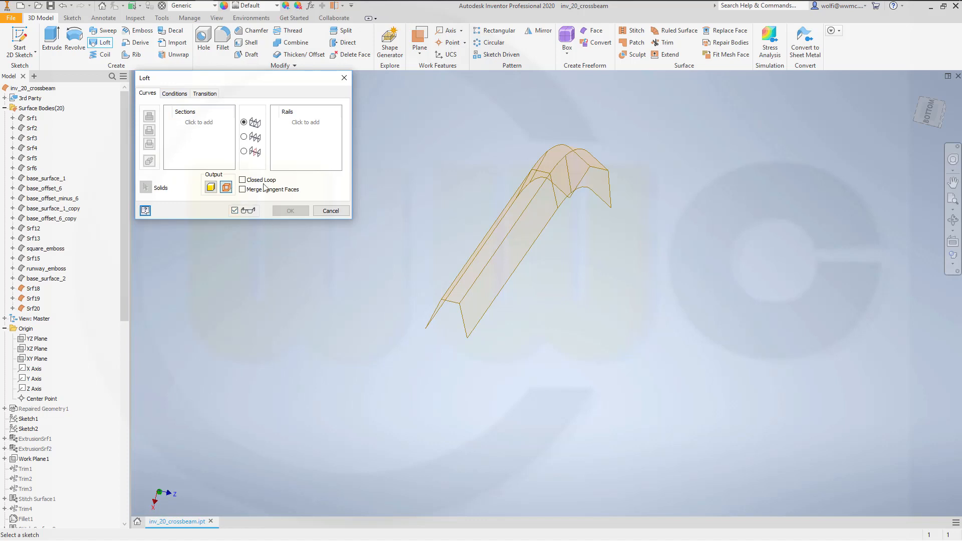
left_click(429, 323)
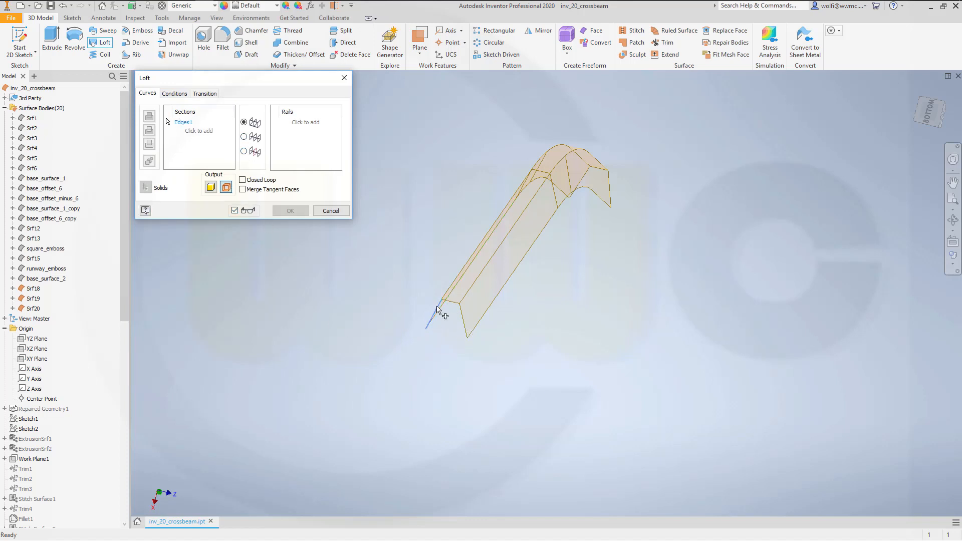
left_click(462, 326)
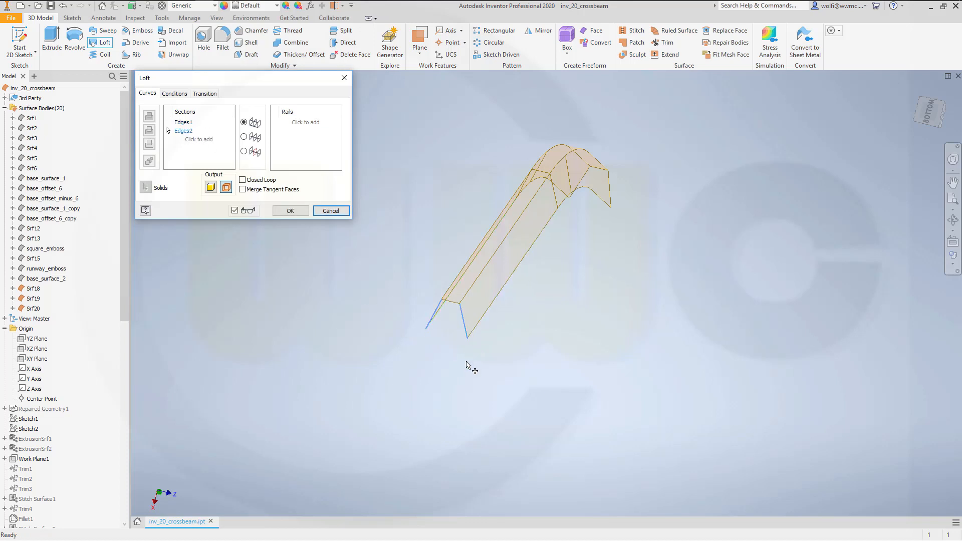
middle_click_drag(316, 286, 308, 297)
middle_click_drag(351, 262, 326, 312)
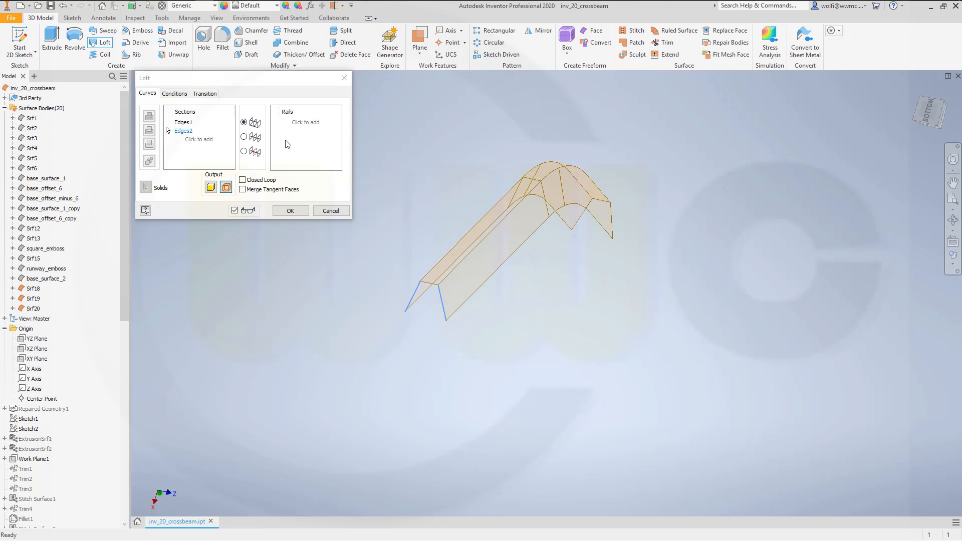
left_click(294, 124)
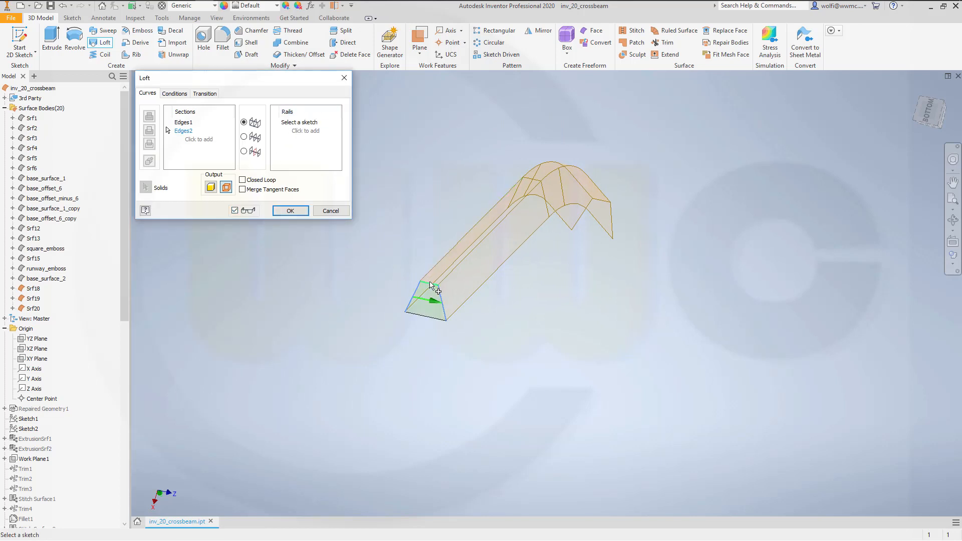
left_click(482, 204)
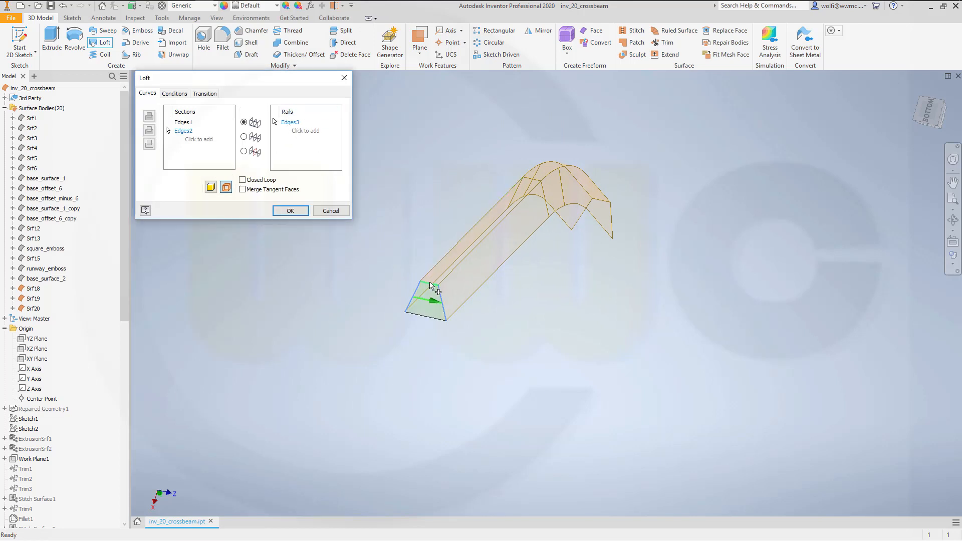
left_click(290, 210)
- Loft a closing surface between the side walls' end edges at the curved end, using the strip's short end edge as rail
middle_click_drag(516, 306, 485, 214, "shift")
middle_click_drag(575, 162, 455, 345)
middle_click_drag(515, 237, 457, 387)
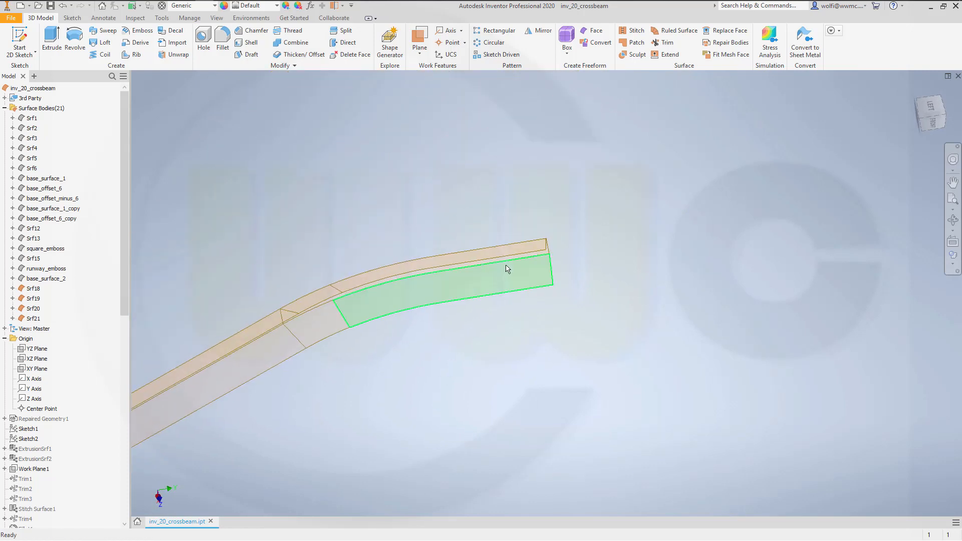
middle_click_drag(484, 237, 627, 217, "shift")
middle_click_drag(864, 87, 615, 260)
middle_click_drag(721, 195, 612, 259)
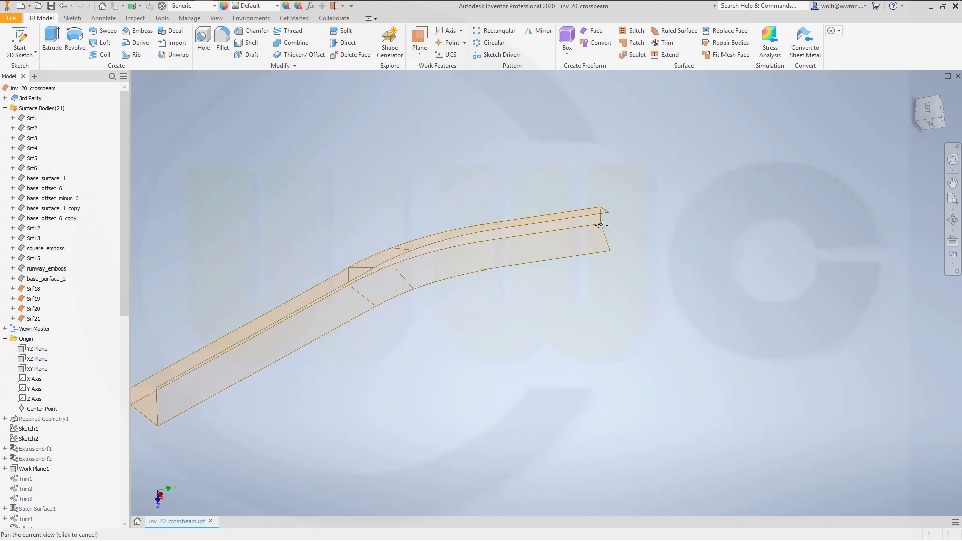
middle_click_drag(603, 229, 523, 241, "shift")
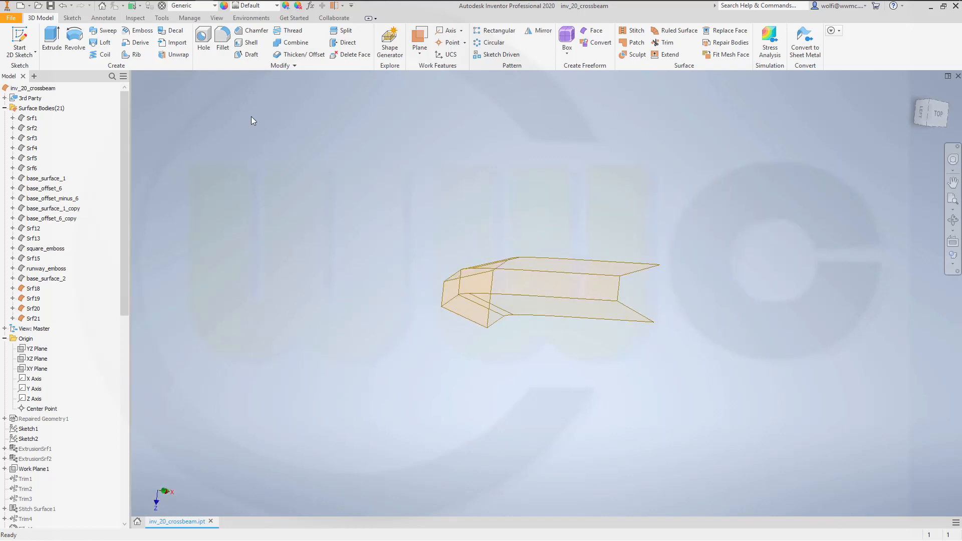
left_click(103, 43)
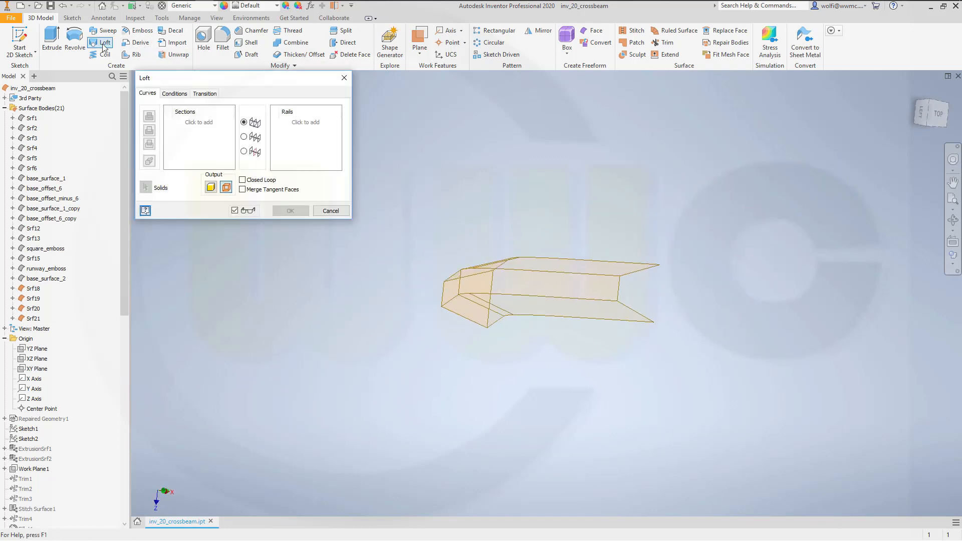
left_click(639, 270)
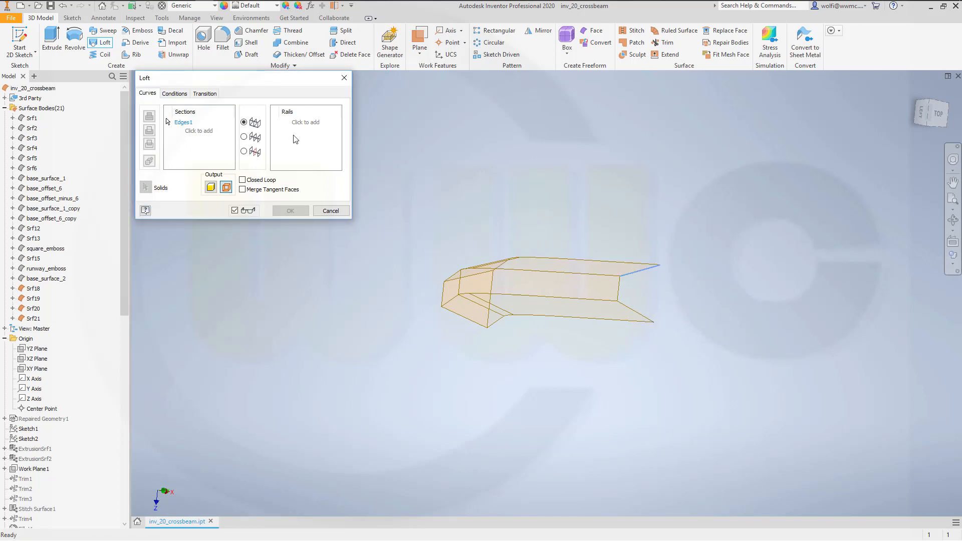
left_click(210, 132)
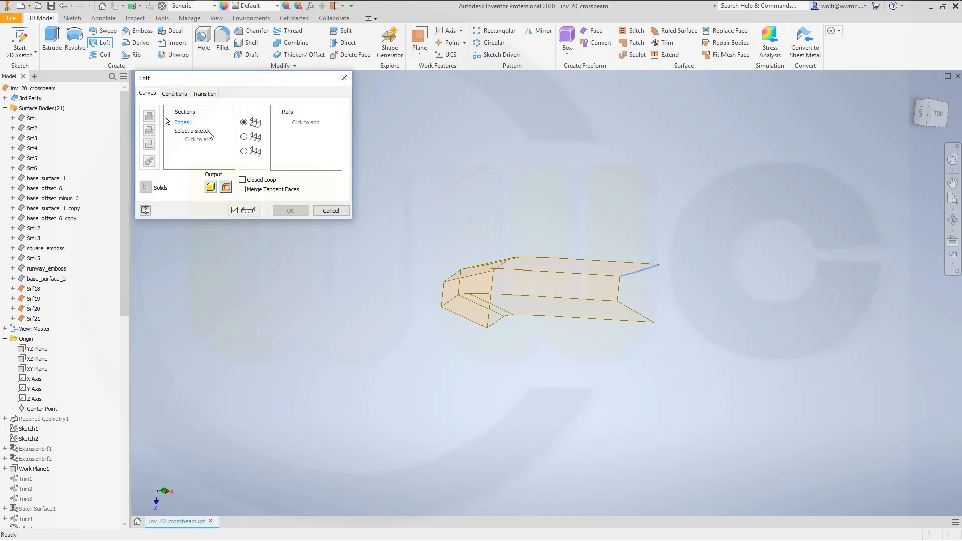
left_click(639, 314)
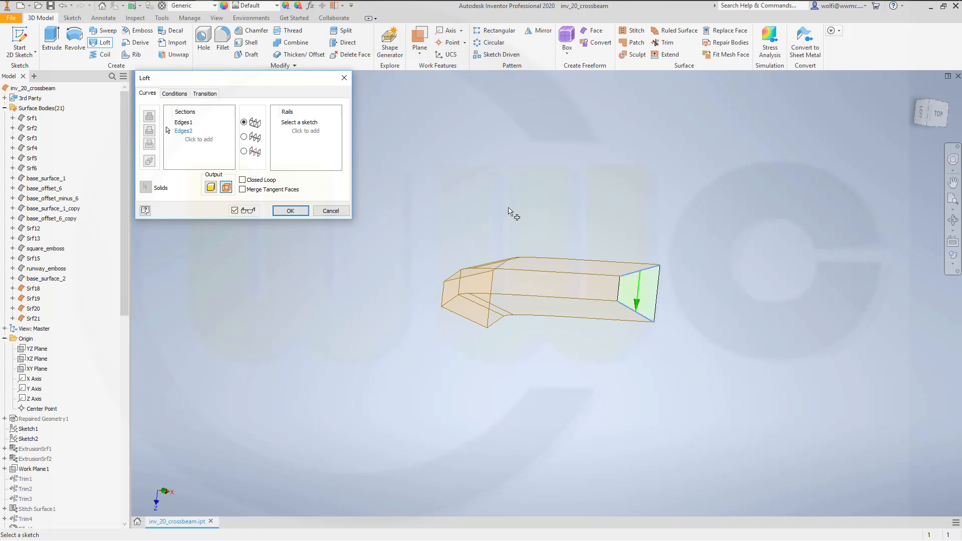
left_click(620, 296)
left_click(289, 211)
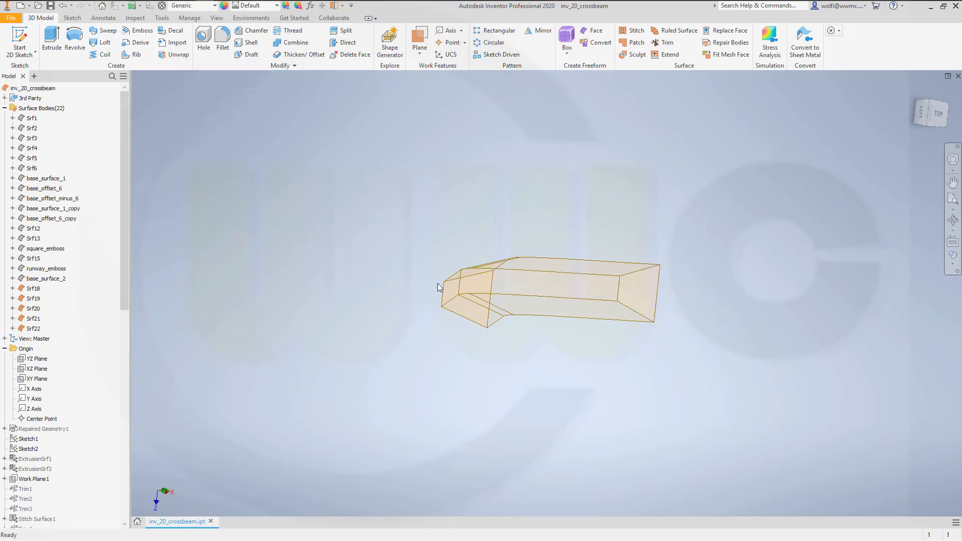
middle_click_drag(438, 283, 617, 179, "shift")
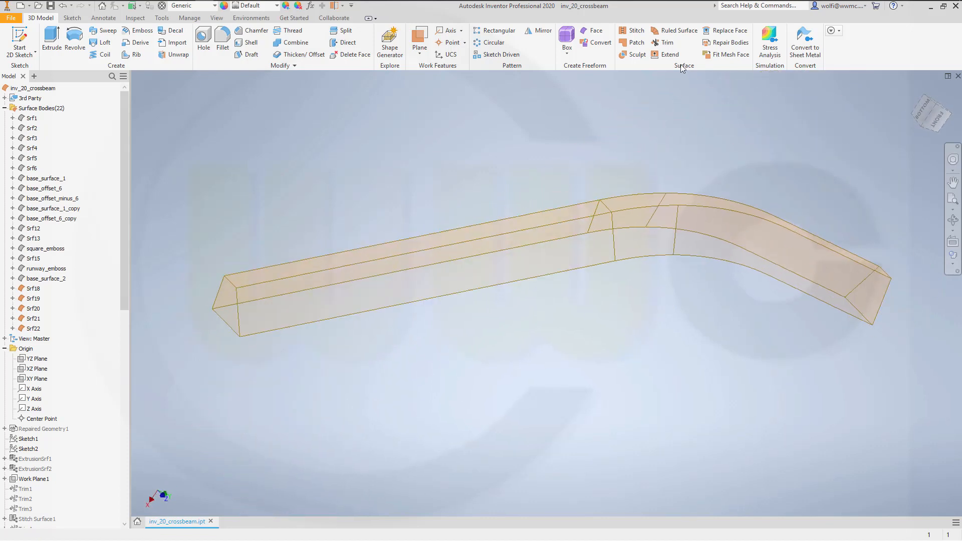
- Stitch the strip, its two side walls and both end surfaces together with a 0.254 mm maximum tolerance
left_click(638, 32)
left_click(303, 311)
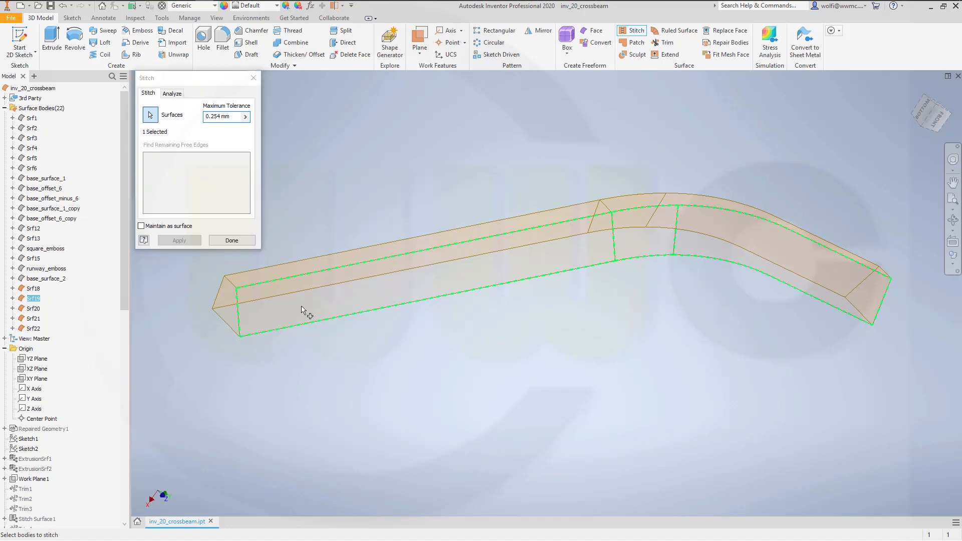
left_click(270, 281)
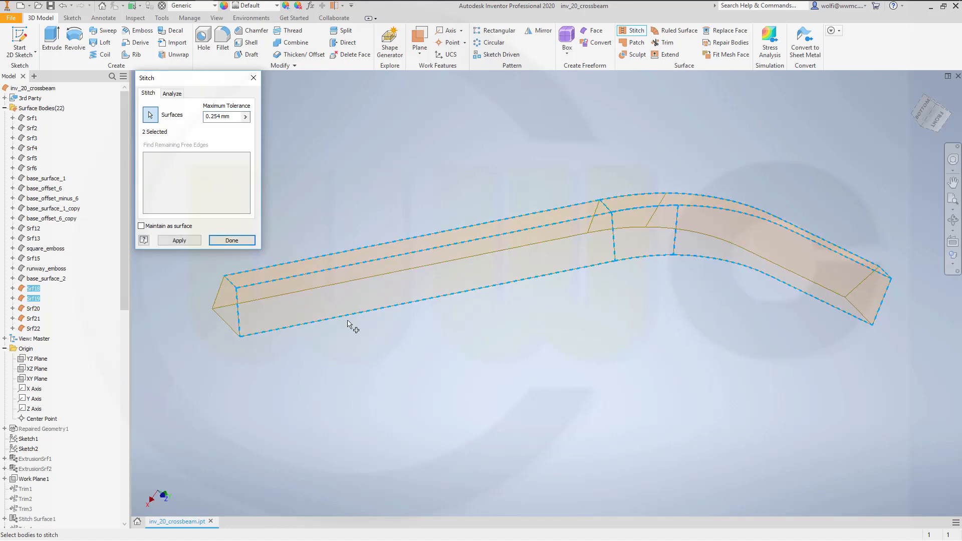
middle_click_drag(349, 325, 466, 354, "shift")
left_click(468, 354)
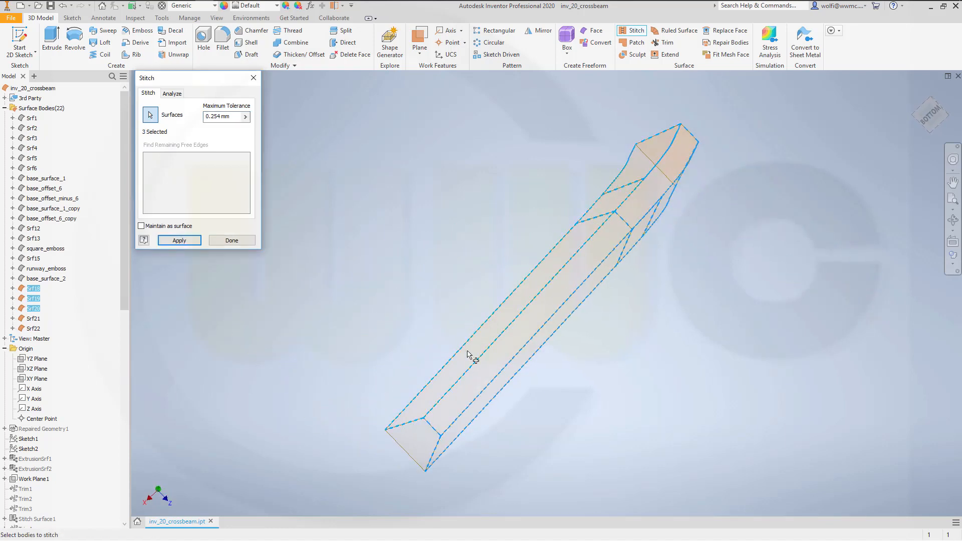
left_click(419, 414)
middle_click_drag(580, 367, 638, 326, "shift")
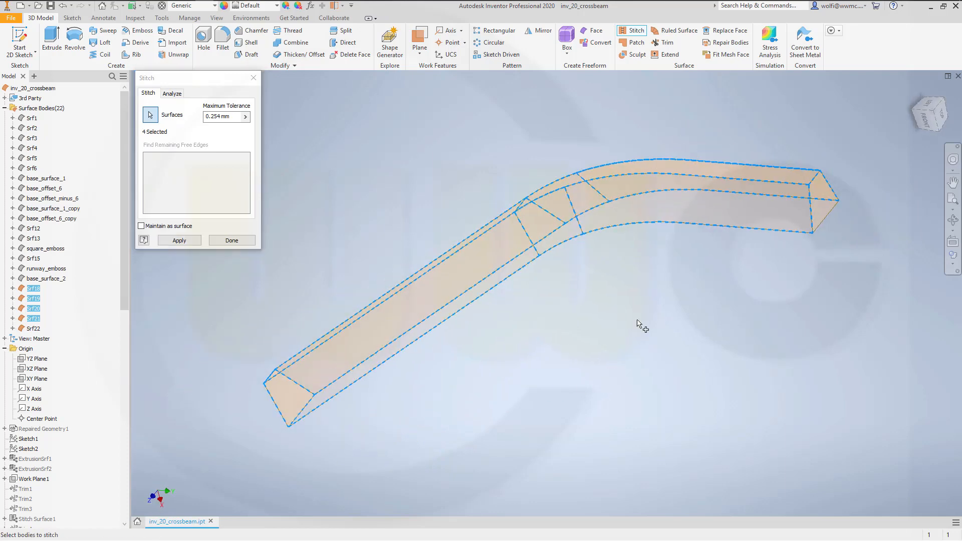
left_click(824, 207)
left_click(186, 241)
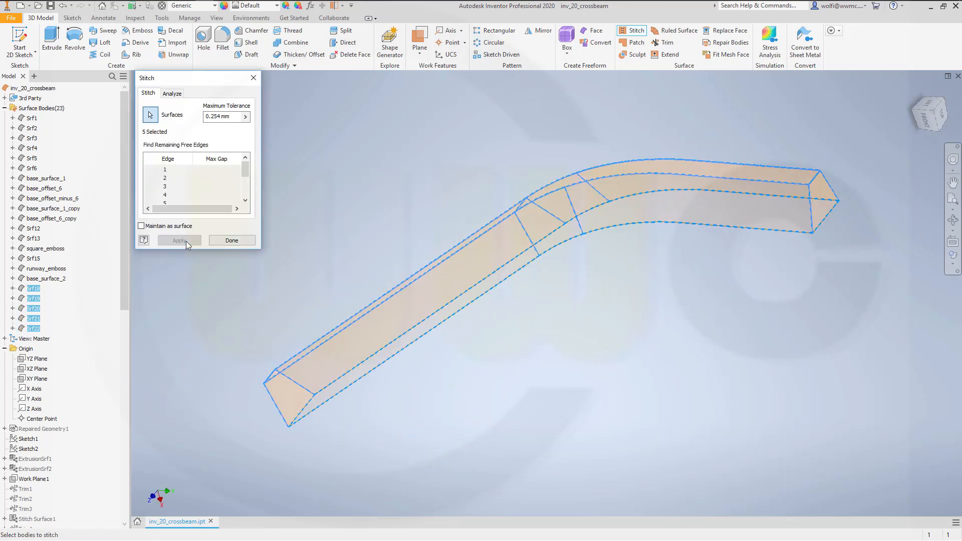
left_click(233, 240)
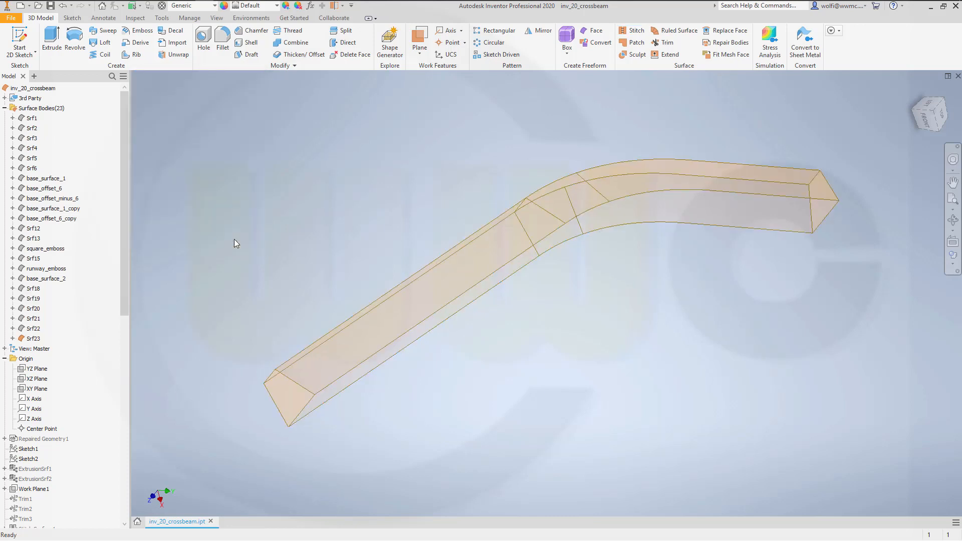
- Apply a 2 mm fillet along both long edge chains where the strip meets the side walls
middle_click_drag(398, 262, 432, 287, "shift")
middle_click_drag(422, 335, 471, 310)
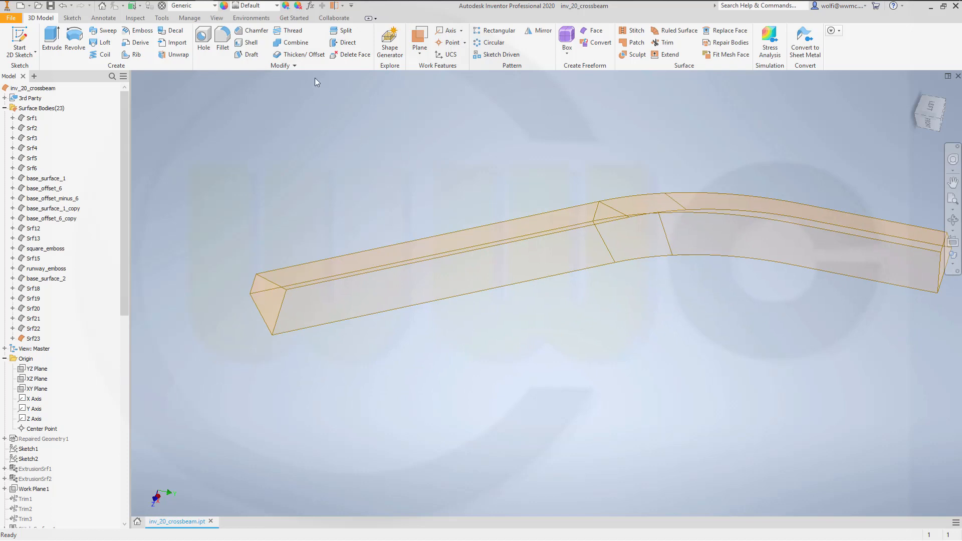
left_click(223, 40)
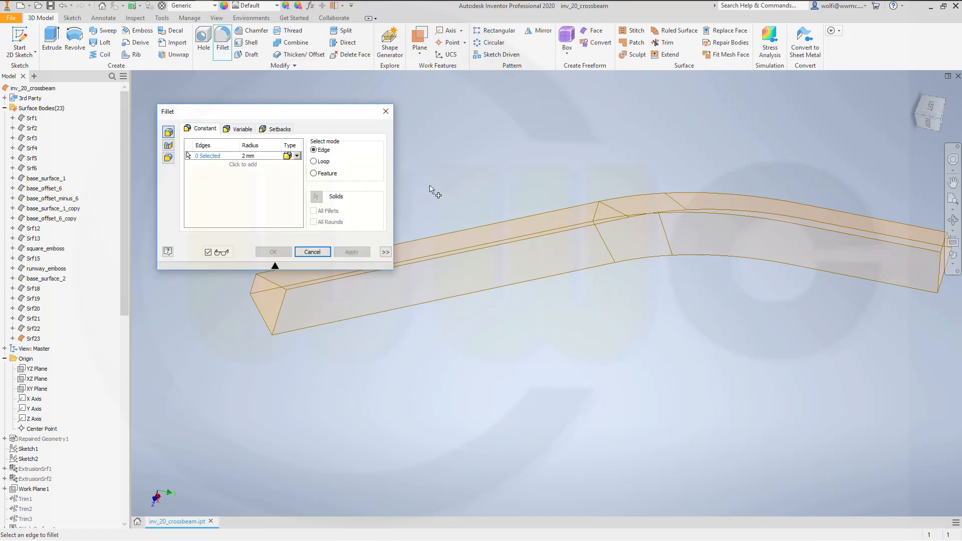
middle_click_drag(431, 189, 555, 200)
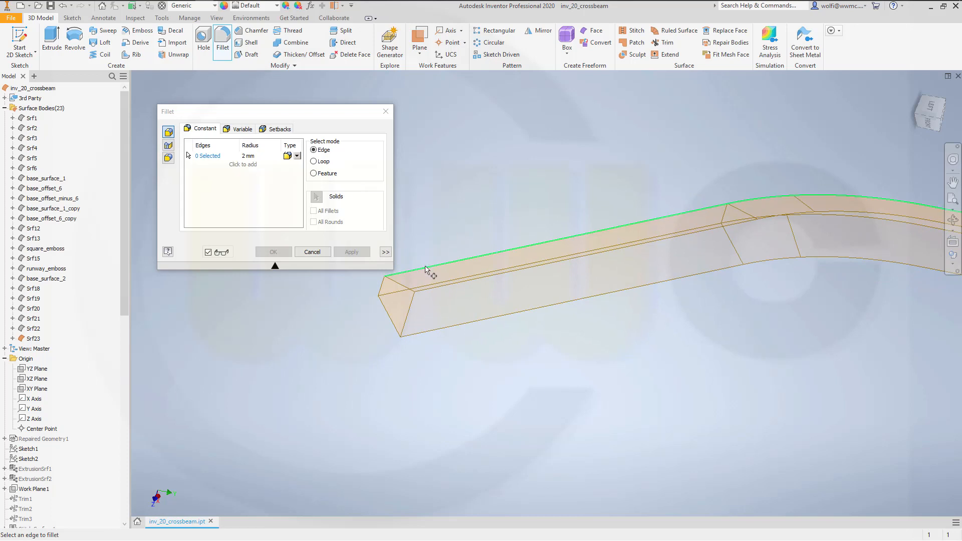
left_click(426, 271)
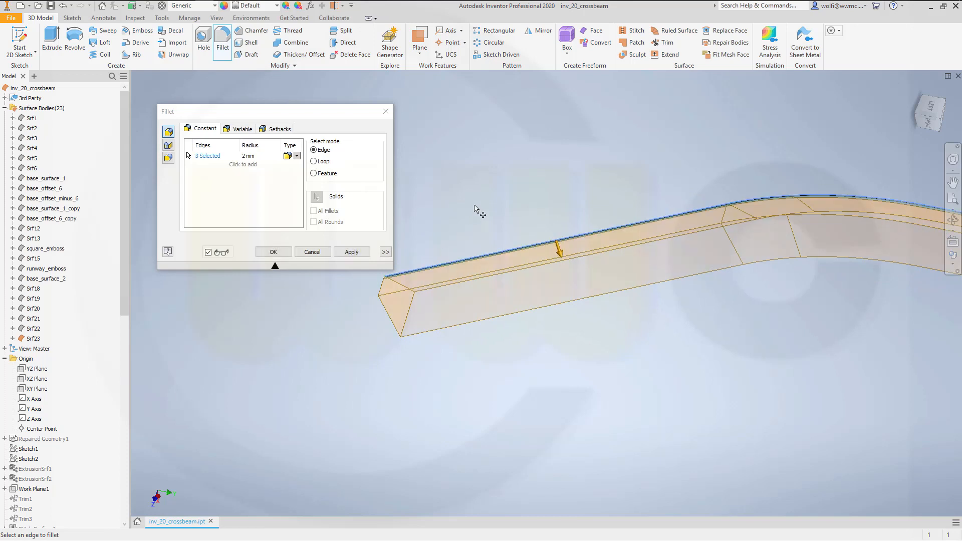
left_click(383, 299)
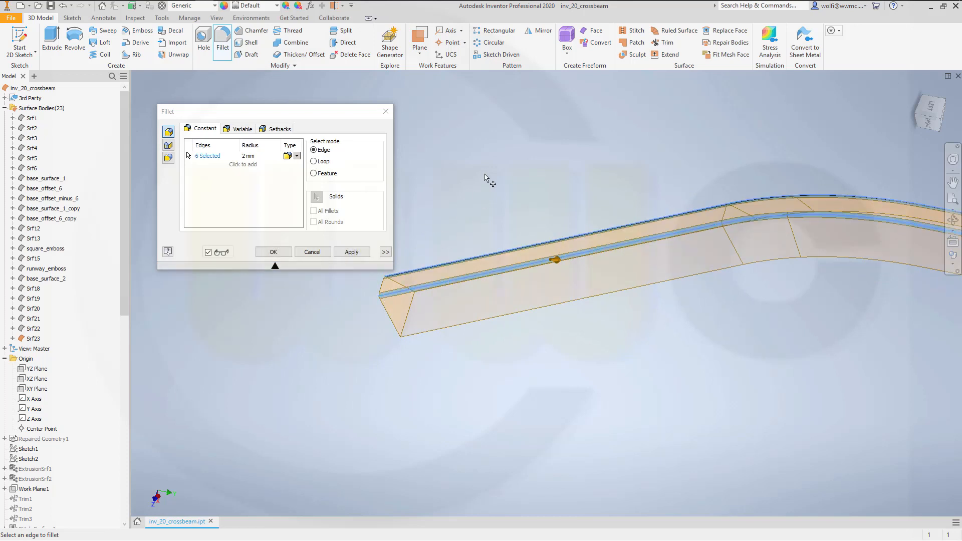
left_click(352, 252)
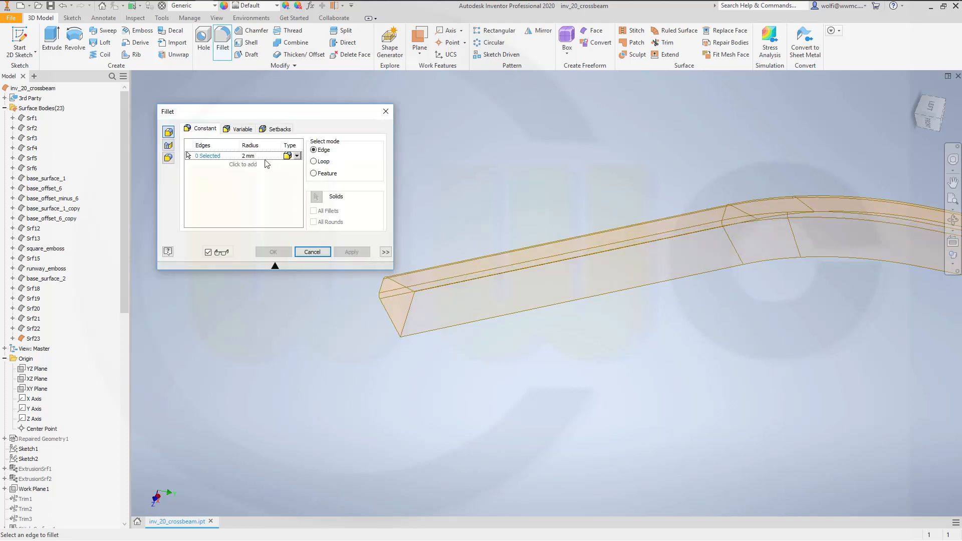
- Apply a 4 mm fillet around the edges of both end faces, at the straight end and the curved end
left_click(250, 156)
type("4")
left_click(401, 286)
middle_click_drag(737, 336, 362, 402)
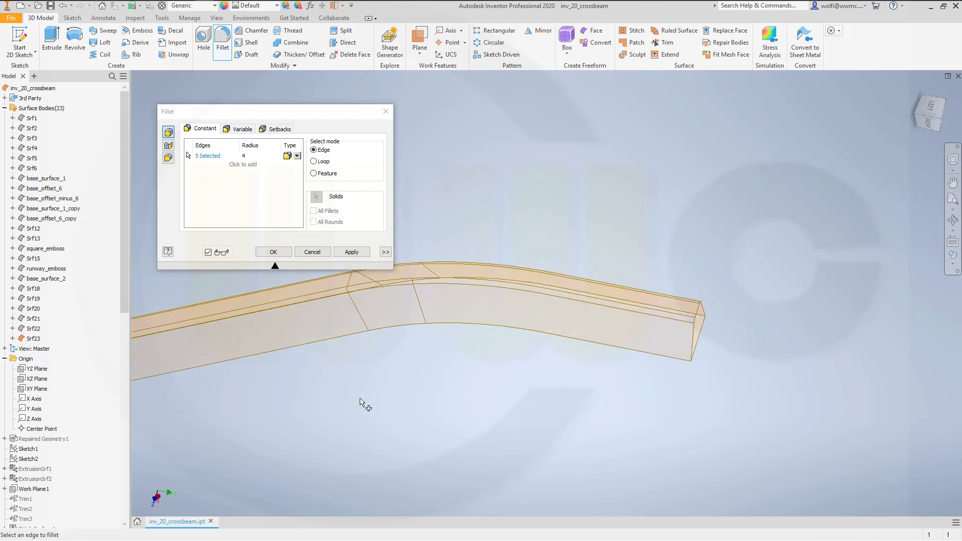
left_click(694, 347)
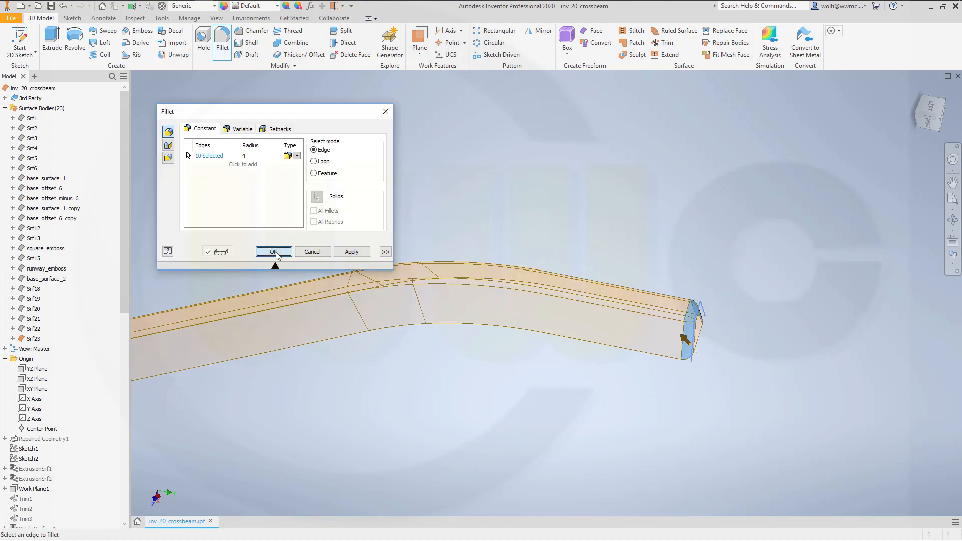
left_click(275, 252)
scroll(588, 338, "down", 3)
scroll(560, 340, "up", 4)
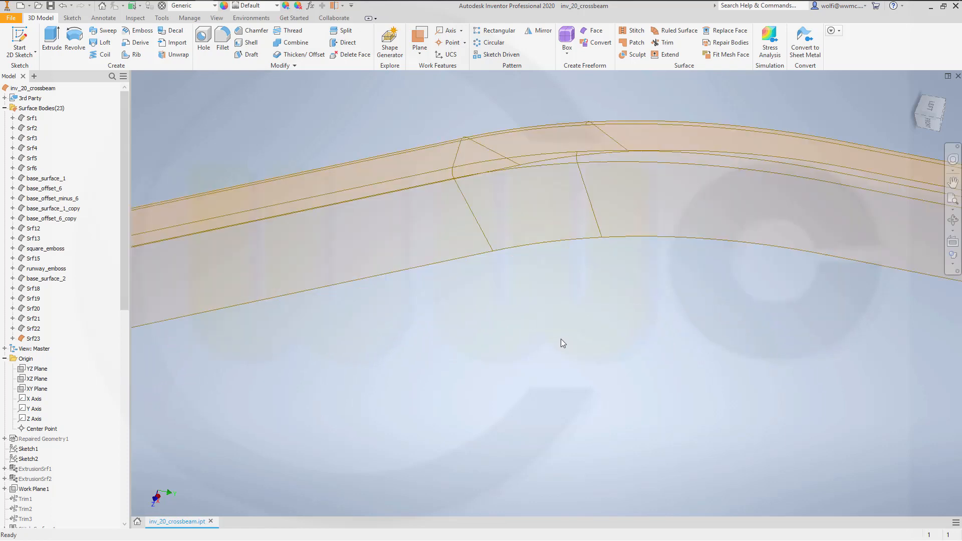
scroll(521, 335, "down", 4)
middle_click_drag(485, 332, 478, 258, "shift")
scroll(453, 335, "down", 2)
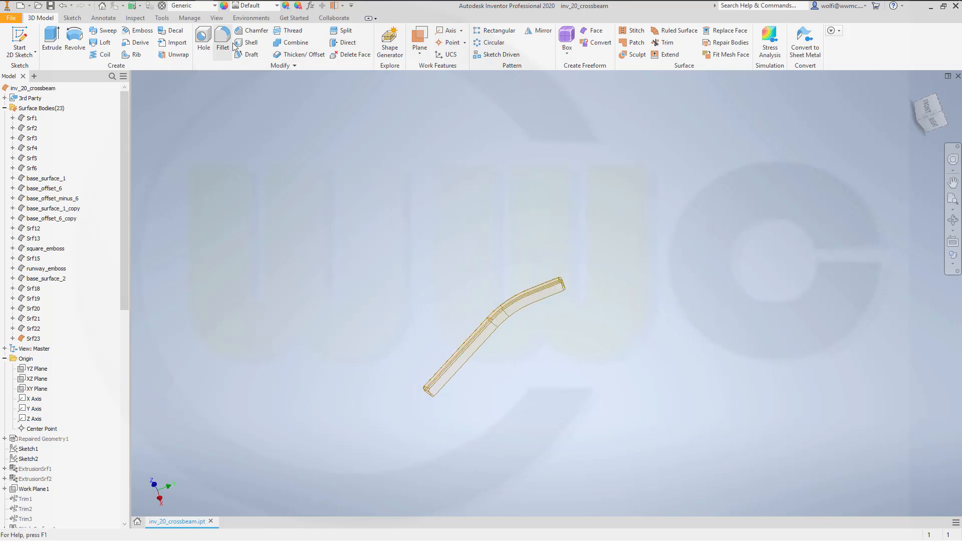
scroll(362, 279, "up", 3)
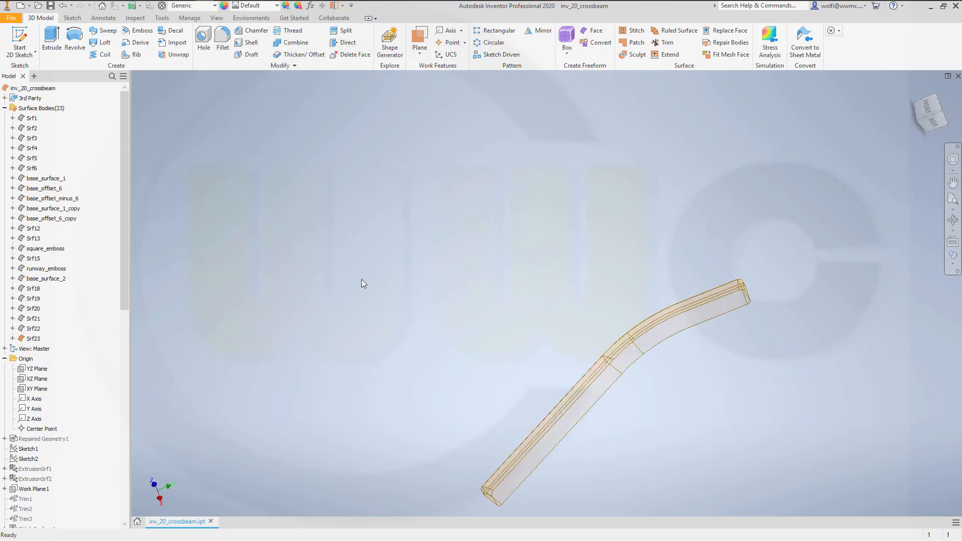
scroll(365, 281, "down", 2)
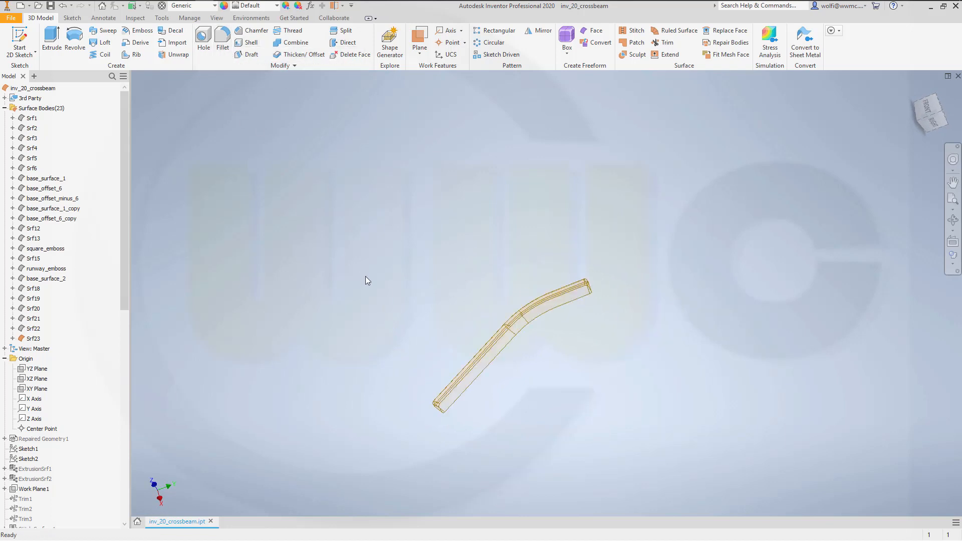
left_click(224, 44)
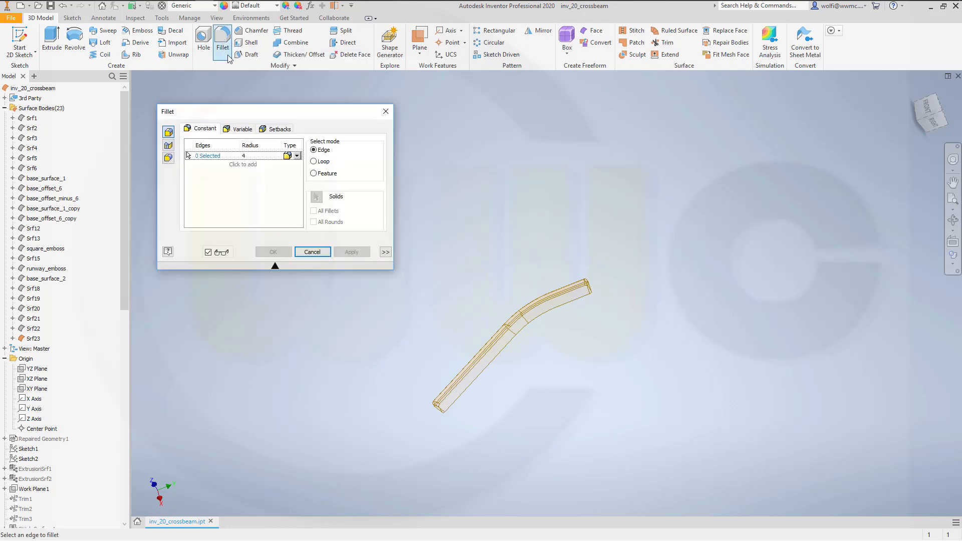
left_click(168, 146)
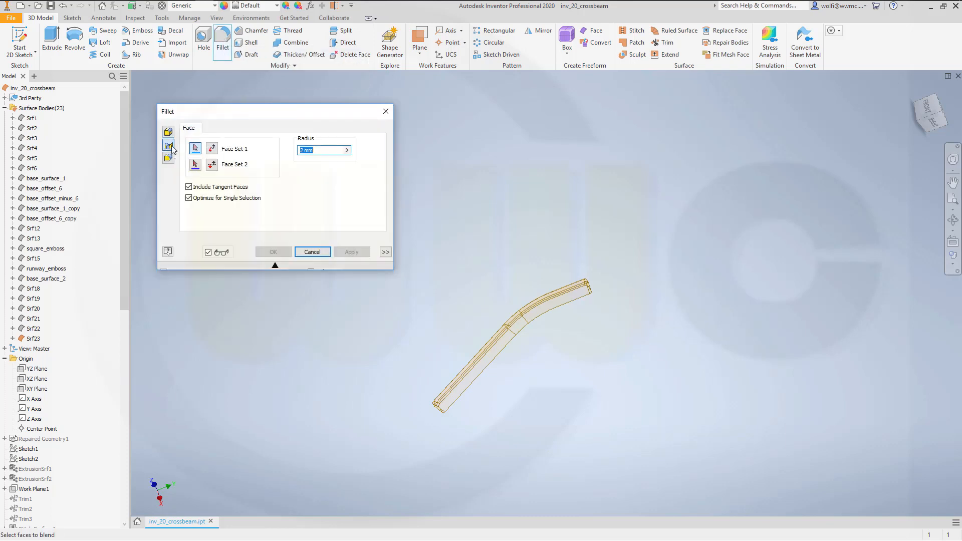
left_click(315, 151)
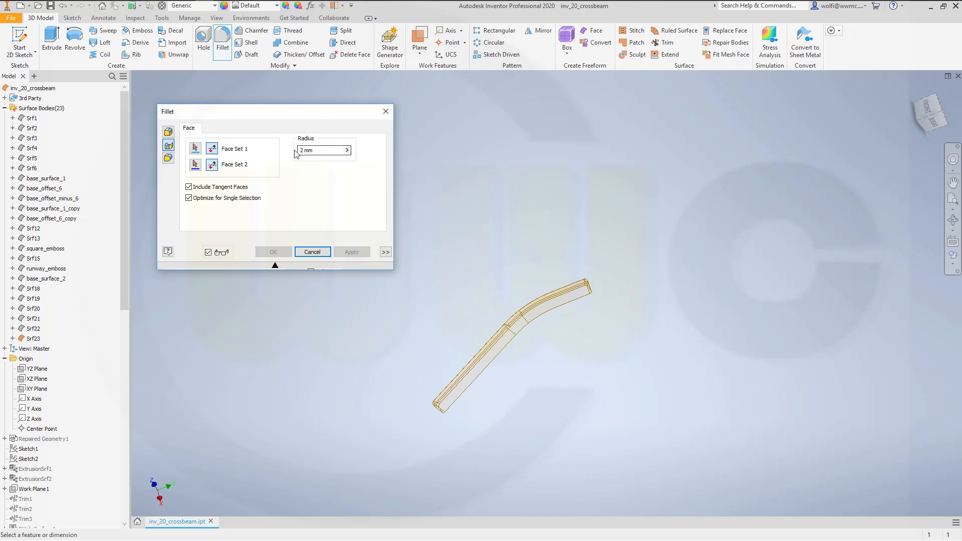
left_click(311, 251)
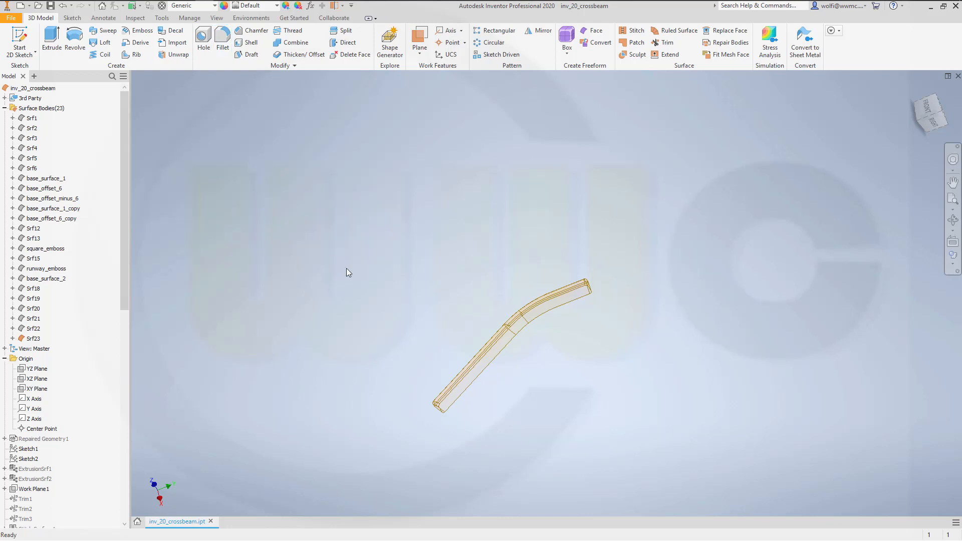
scroll(473, 330, "up", 3)
middle_click_drag(506, 387, 351, 373, "shift")
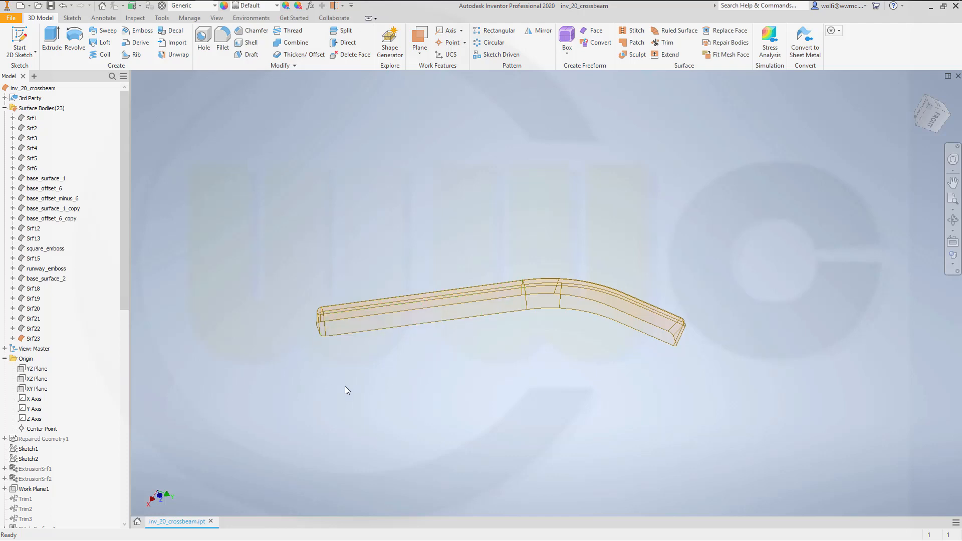
scroll(353, 383, "down", 1)
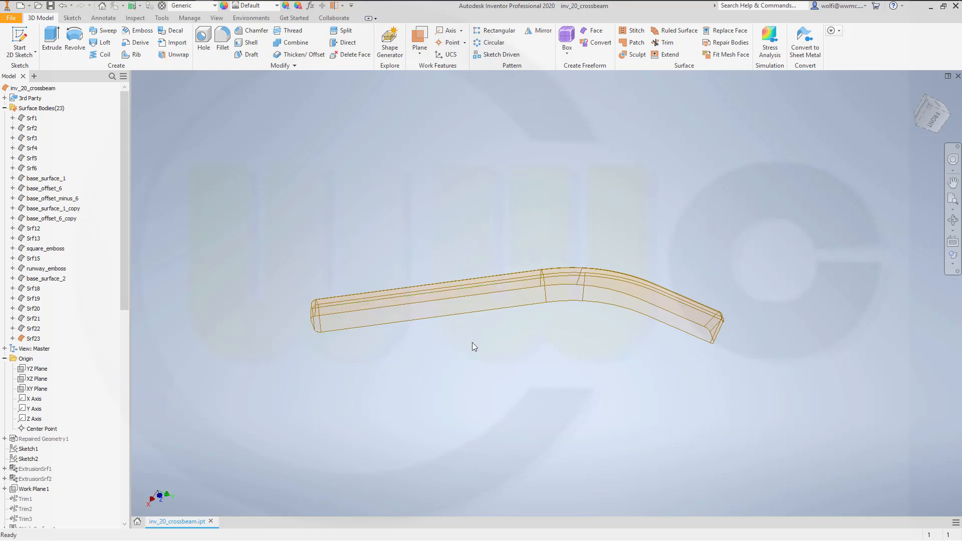
middle_click_drag(529, 343, 487, 335, "shift")
scroll(296, 148, "down", 2)
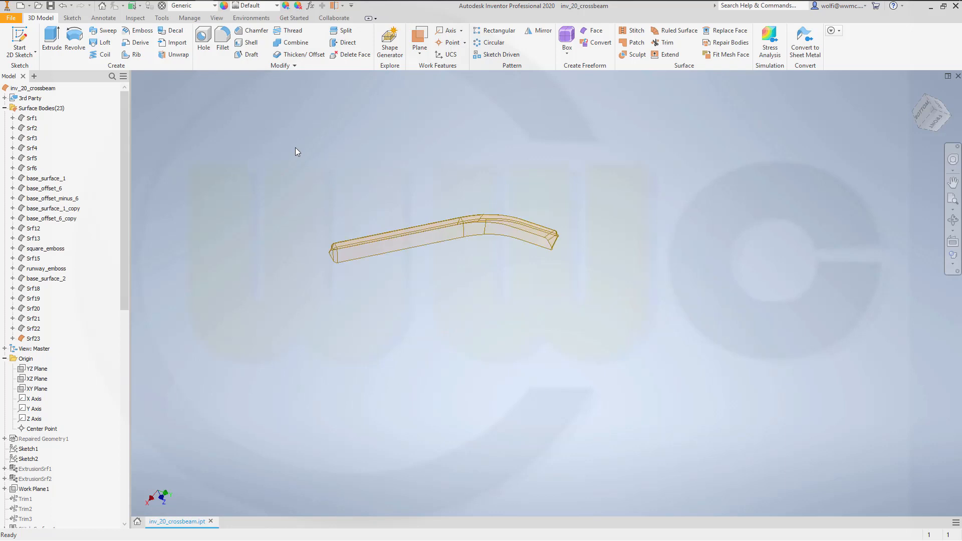
- Rename the stitched surface body as stripe_emboss
left_click(32, 340)
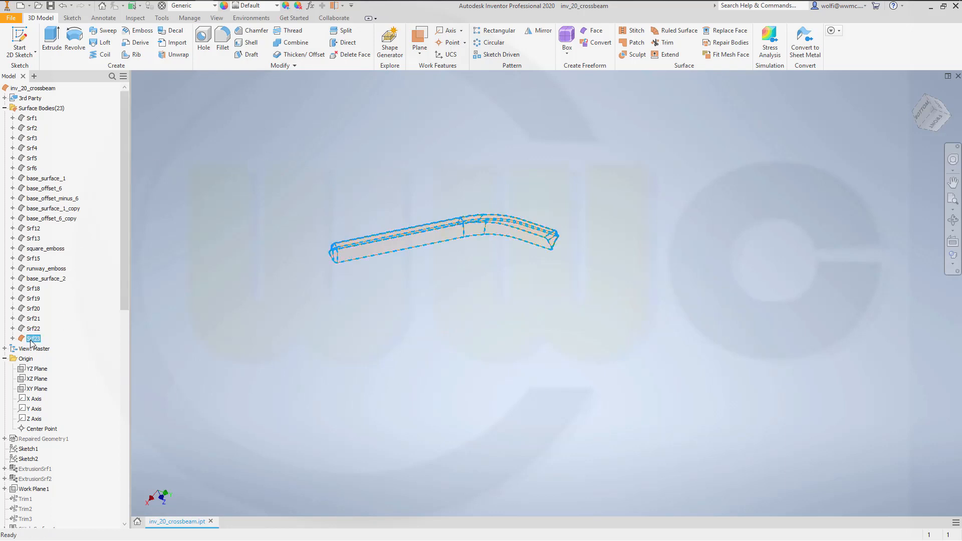
right_click(32, 343)
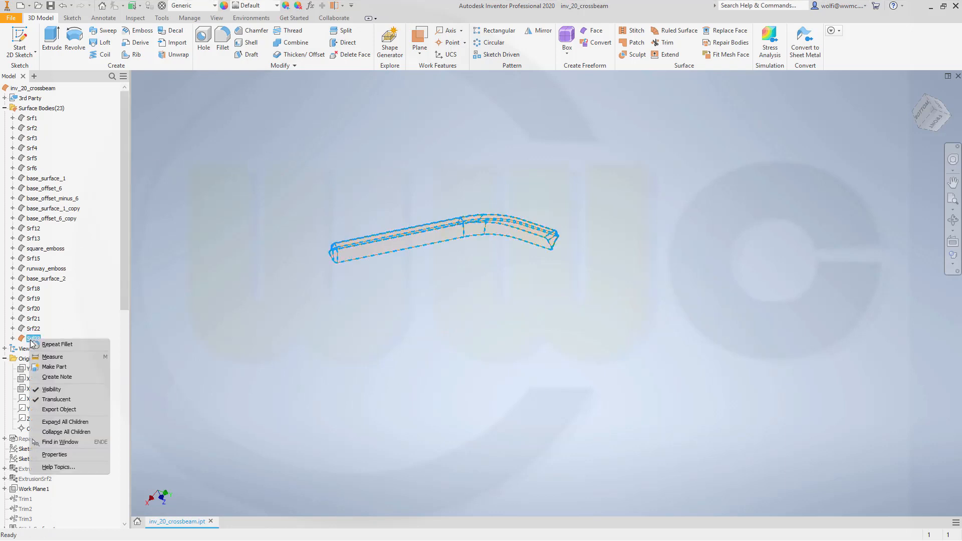
left_click(28, 340)
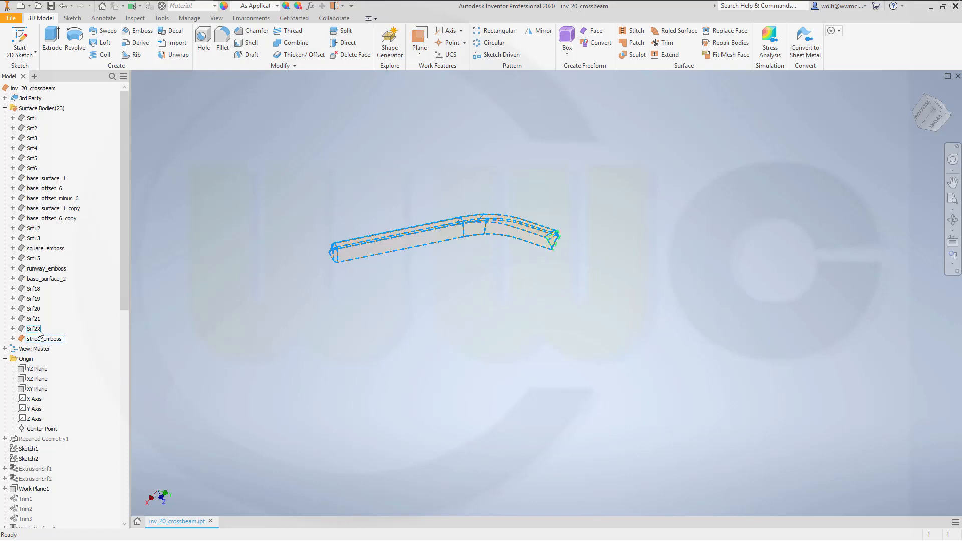
key("Return")
left_click(313, 205)
- Delete the long-edge and end-face fillets and try to apply a face draft to the stitched surface
scroll(364, 293, "down", 5)
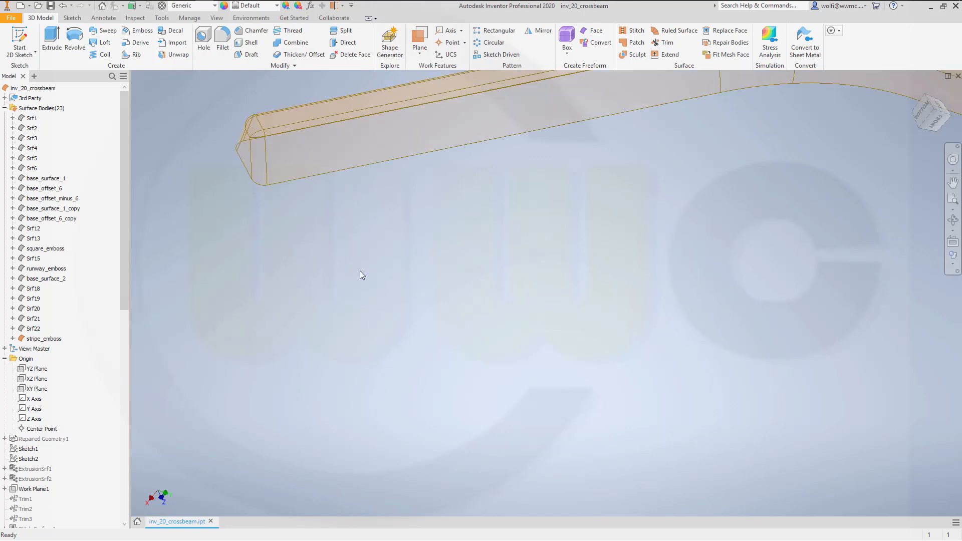
middle_click_drag(360, 271, 429, 357)
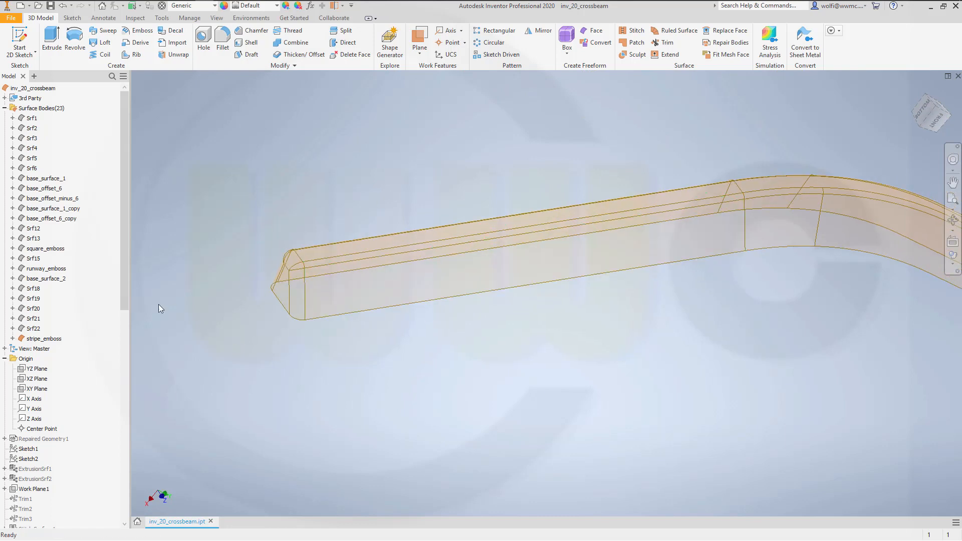
left_click_drag(123, 308, 121, 517)
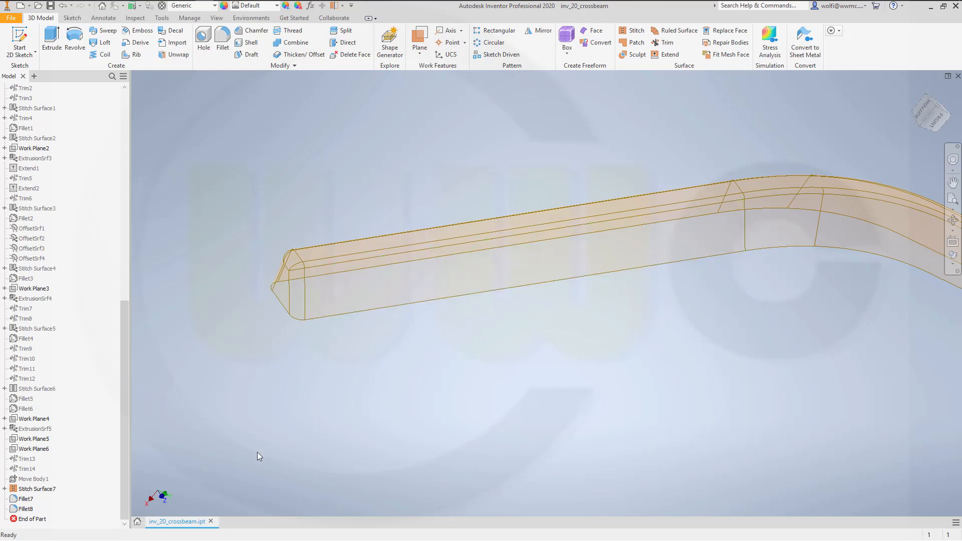
left_click(30, 512)
left_click(25, 499, "ctrl")
right_click(25, 500)
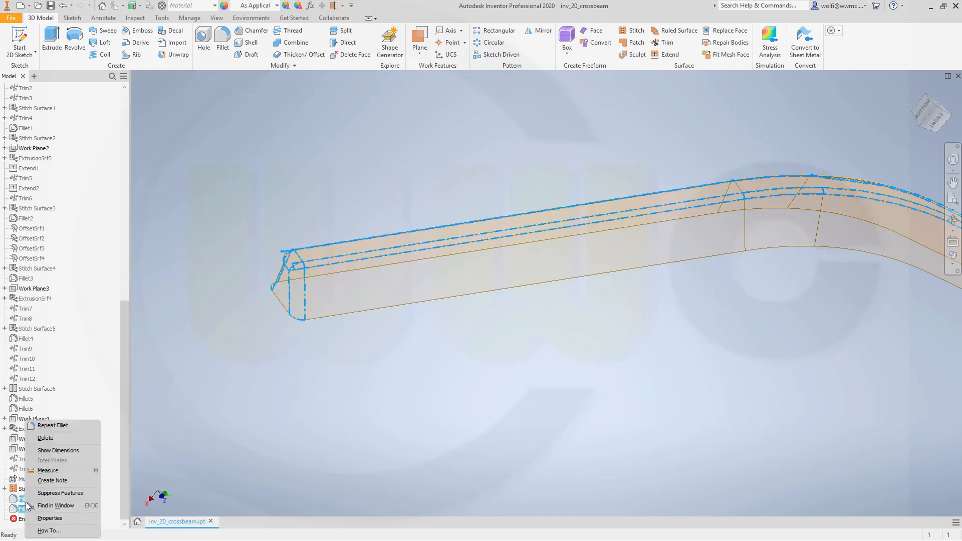
left_click(53, 438)
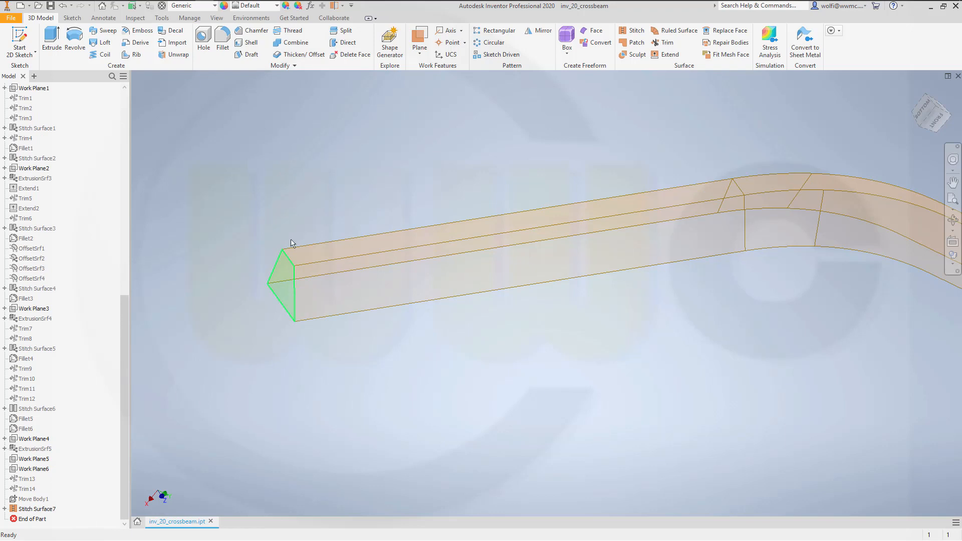
left_click(253, 56)
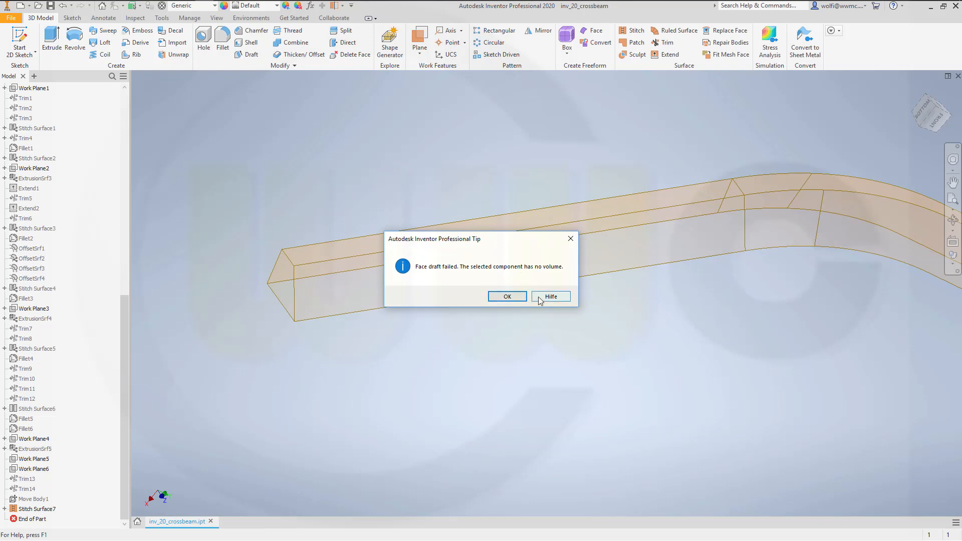
key("Return")
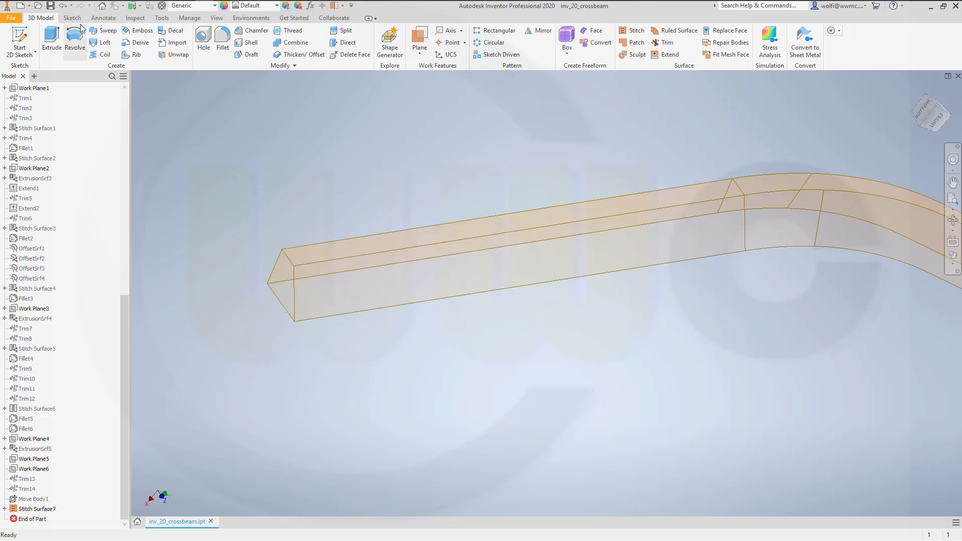
- Undo the deletion of the long-edge and end-face fillets and turn off translucency for the stripe_emboss surface body
left_click(63, 7)
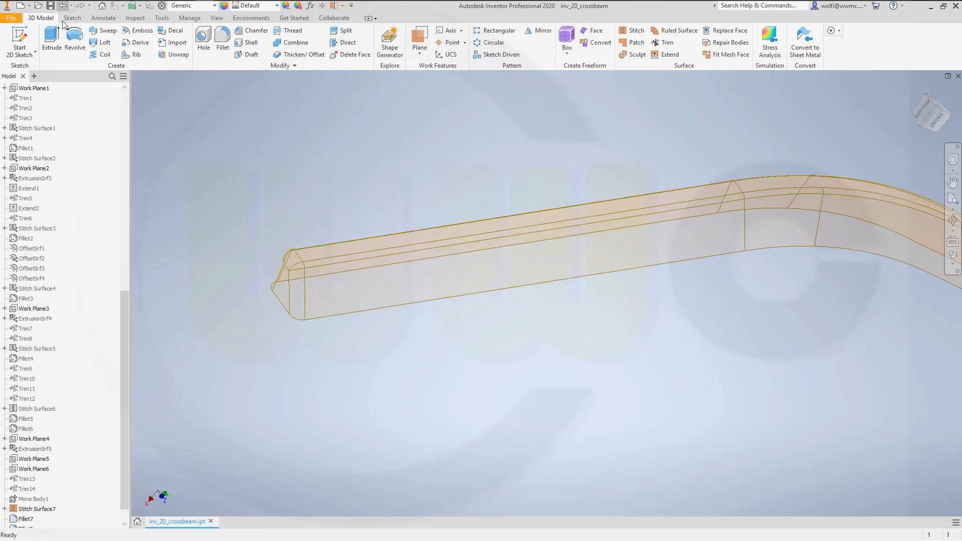
middle_click_drag(570, 345, 502, 357)
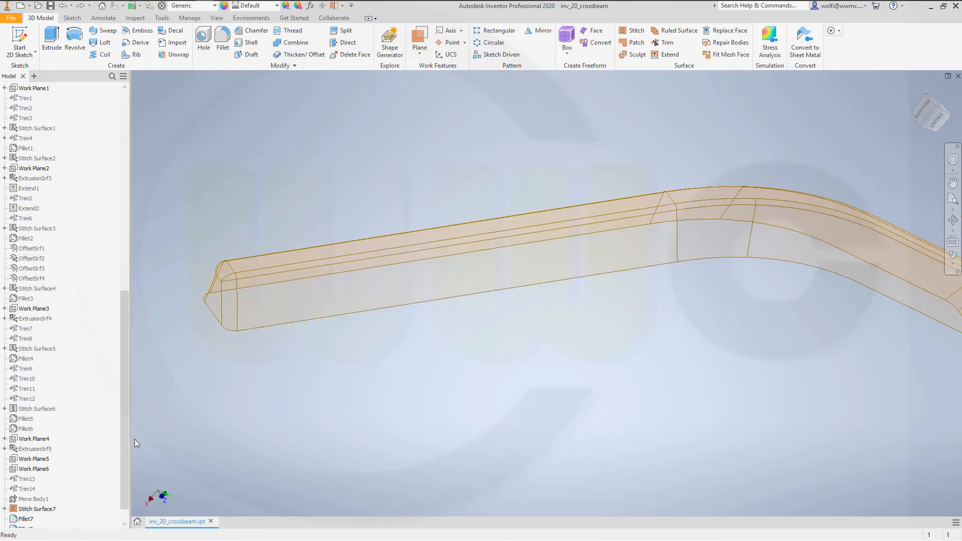
scroll(106, 266, "up", 4)
scroll(105, 264, "up", 5)
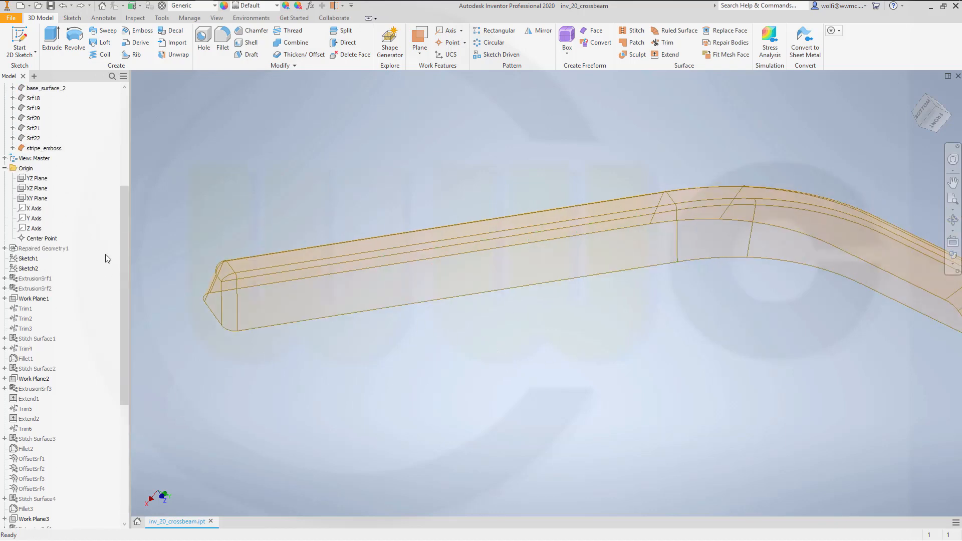
right_click(49, 208)
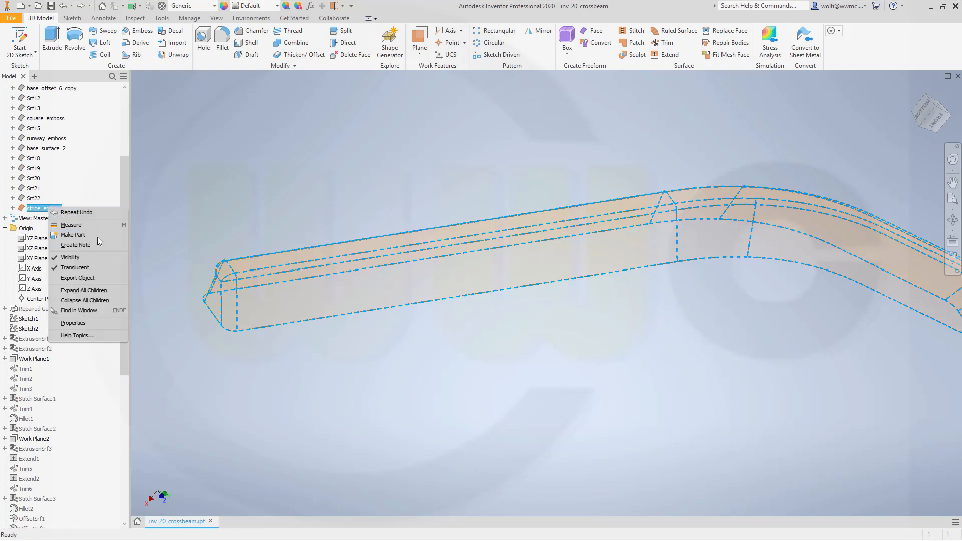
left_click(87, 268)
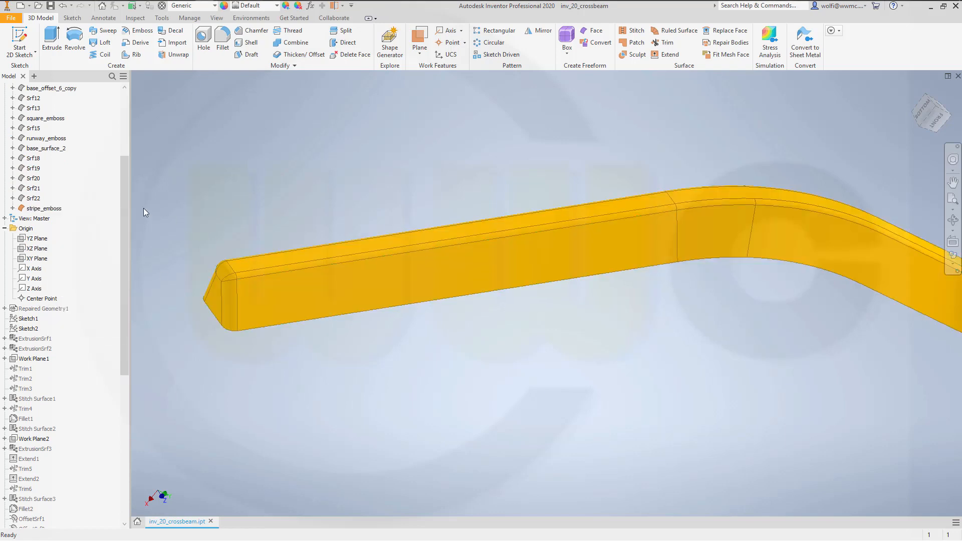
- Make the base_surface_2 body visible together with the stripe emboss
right_click(51, 149)
left_click(72, 194)
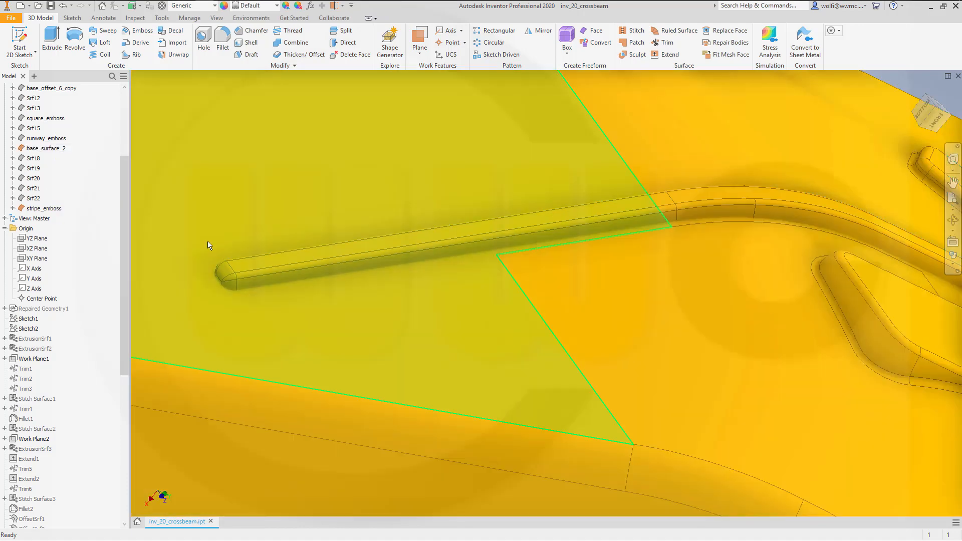
scroll(525, 302, "up", 3)
middle_click_drag(443, 329, 410, 312, "shift")
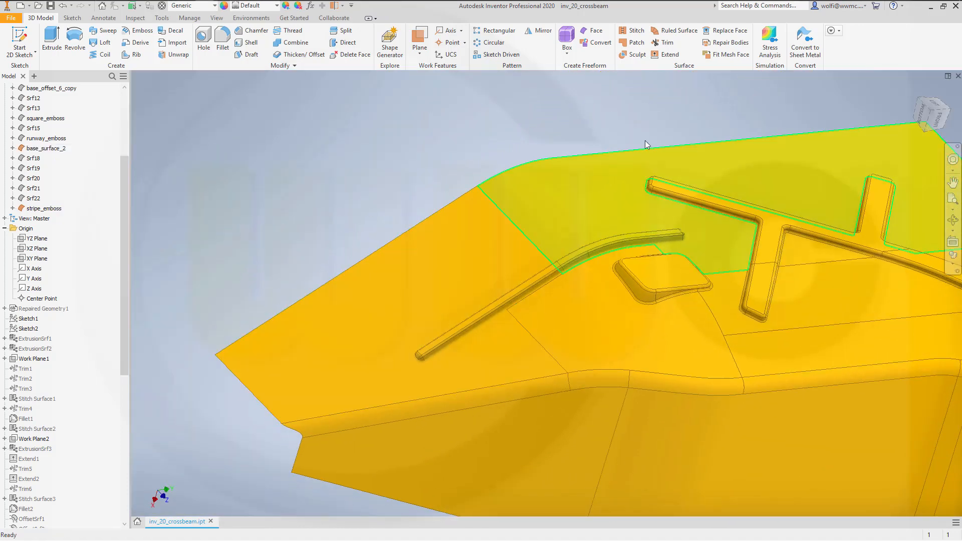
- Trim stripe_emboss with base_surface_2 as cutting tool, removing the portion that protrudes on the recessed inner side
left_click(664, 46)
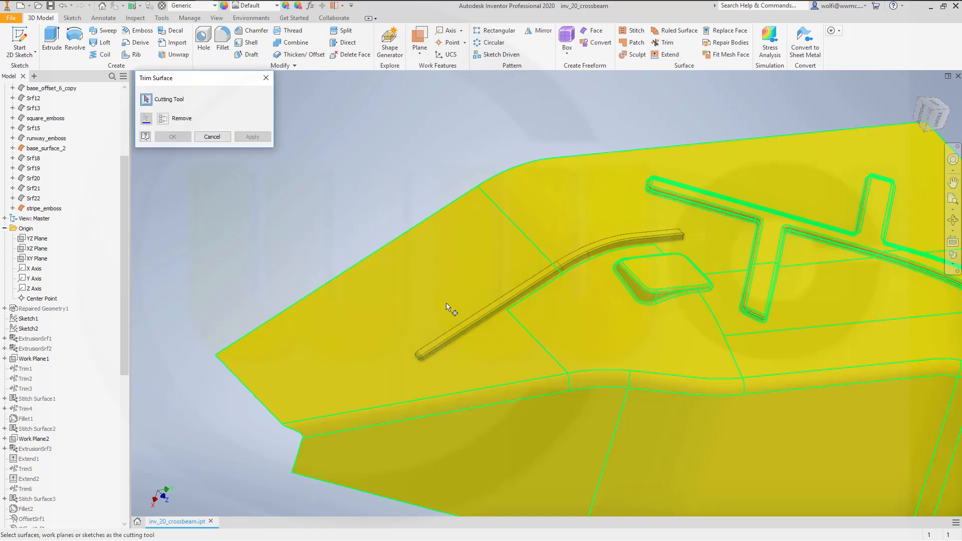
left_click(422, 318)
middle_click_drag(666, 390, 449, 310, "shift")
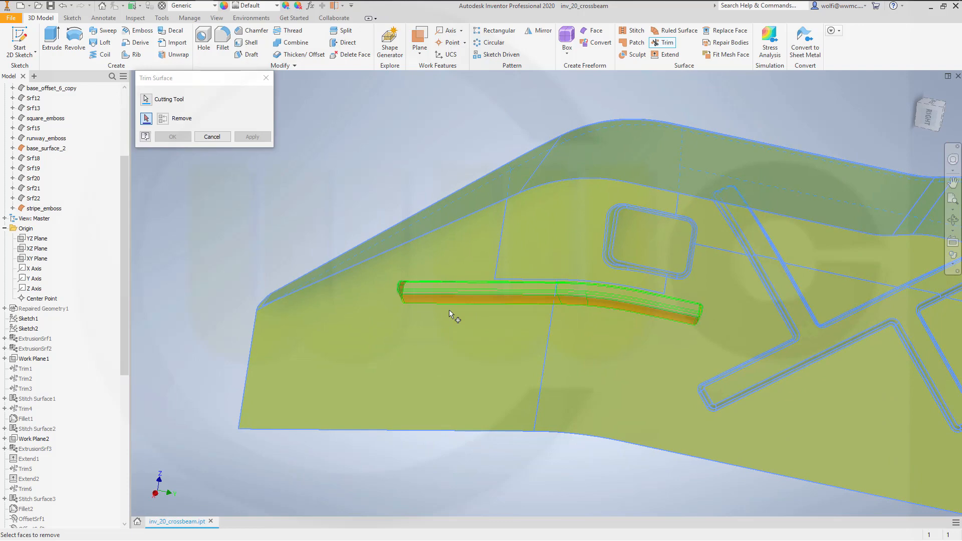
left_click(426, 299)
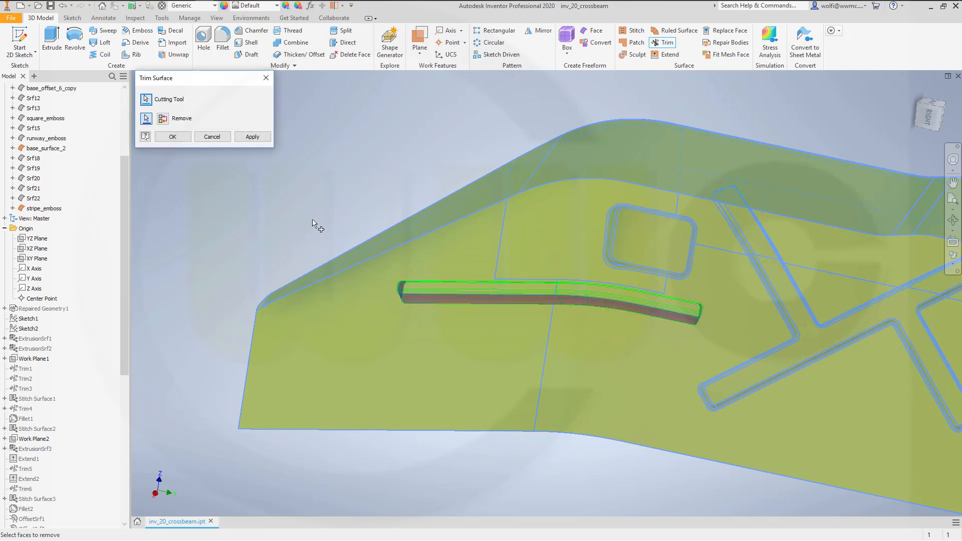
left_click(250, 138)
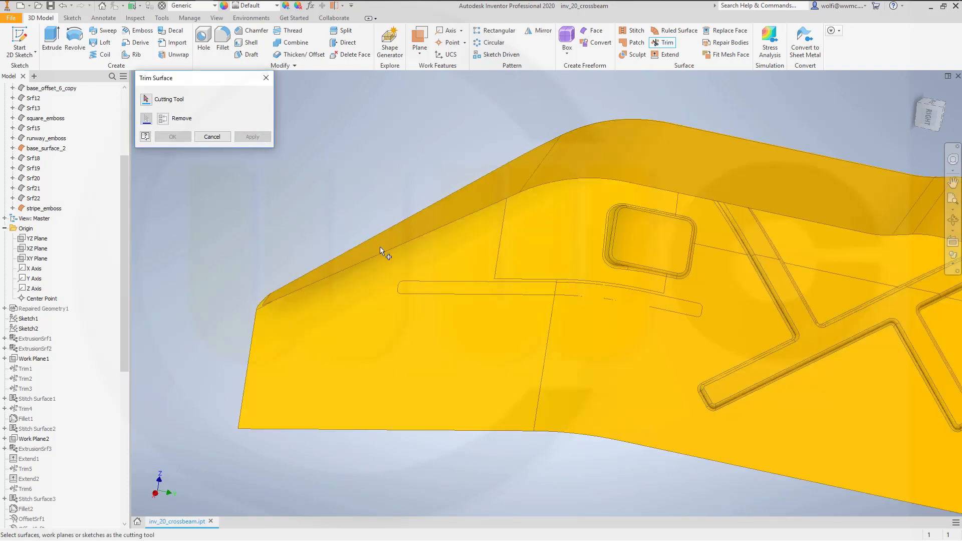
- Trim base_surface_2 with stripe_emboss as cutting tool, removing the base area enclosed by the stripe's outline
middle_click_drag(515, 290, 492, 330, "shift")
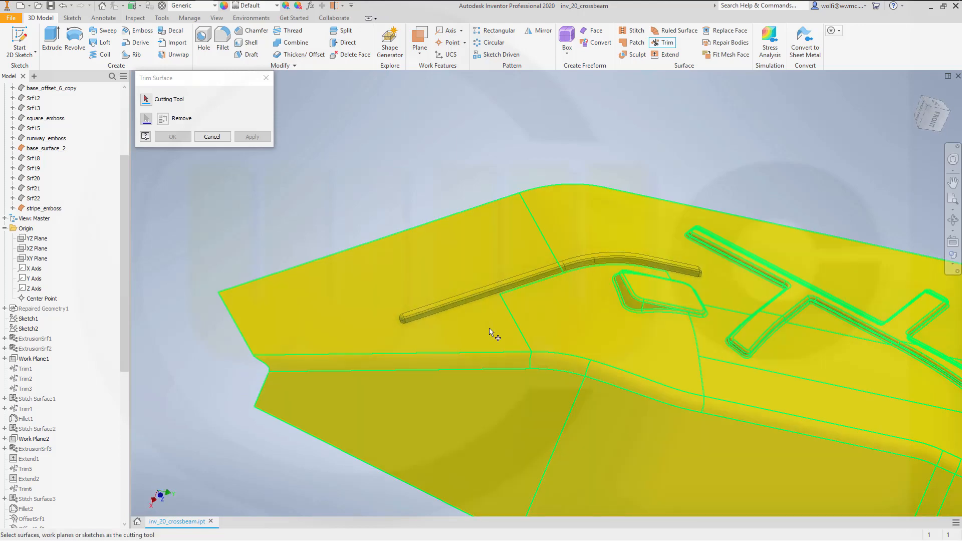
left_click(443, 306)
middle_click_drag(653, 400, 612, 316, "shift")
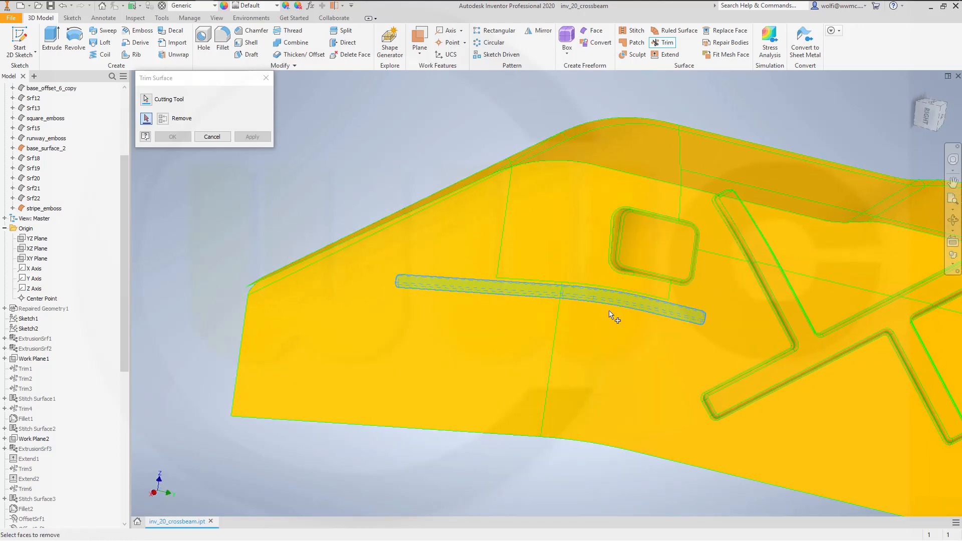
left_click(453, 291)
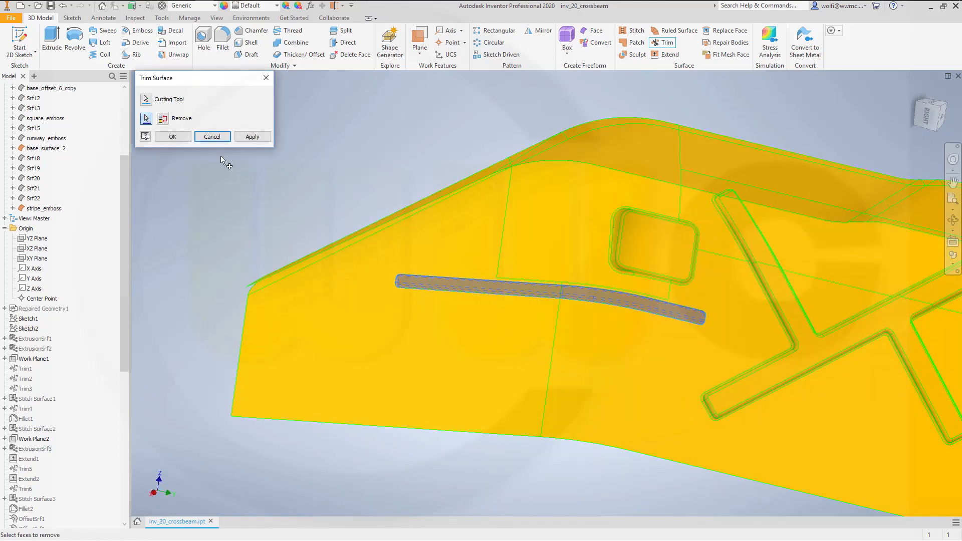
left_click(172, 137)
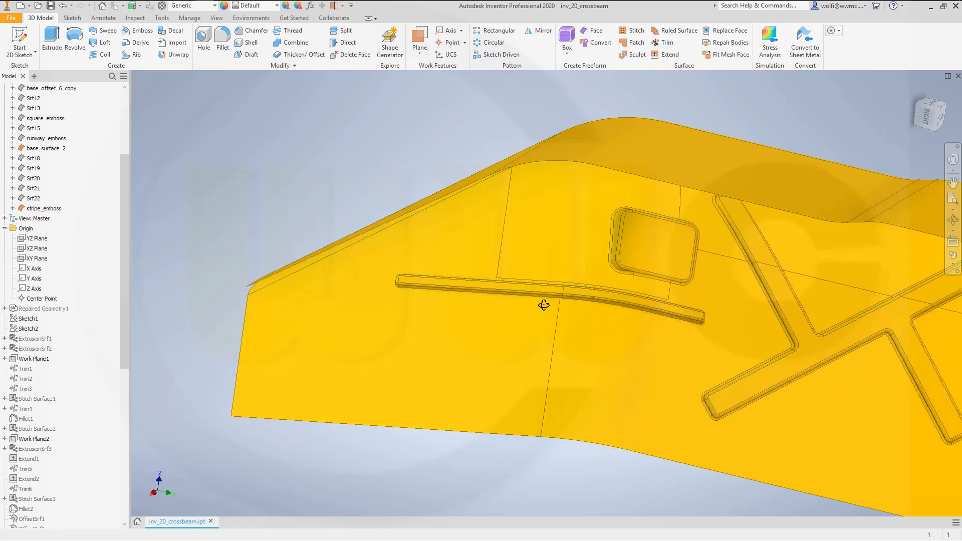
middle_click_drag(543, 303, 591, 386, "shift")
scroll(530, 326, "down", 5)
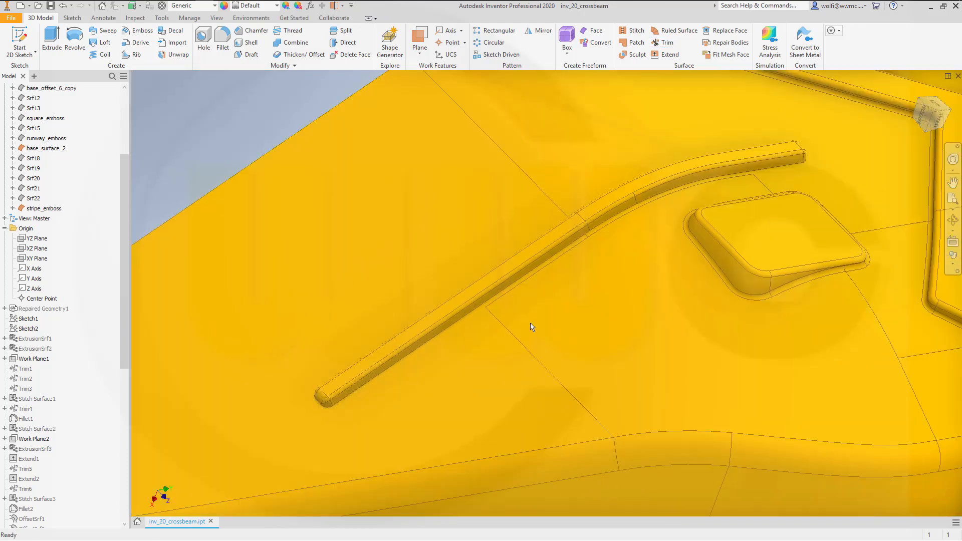
left_click(222, 41)
left_click(252, 155)
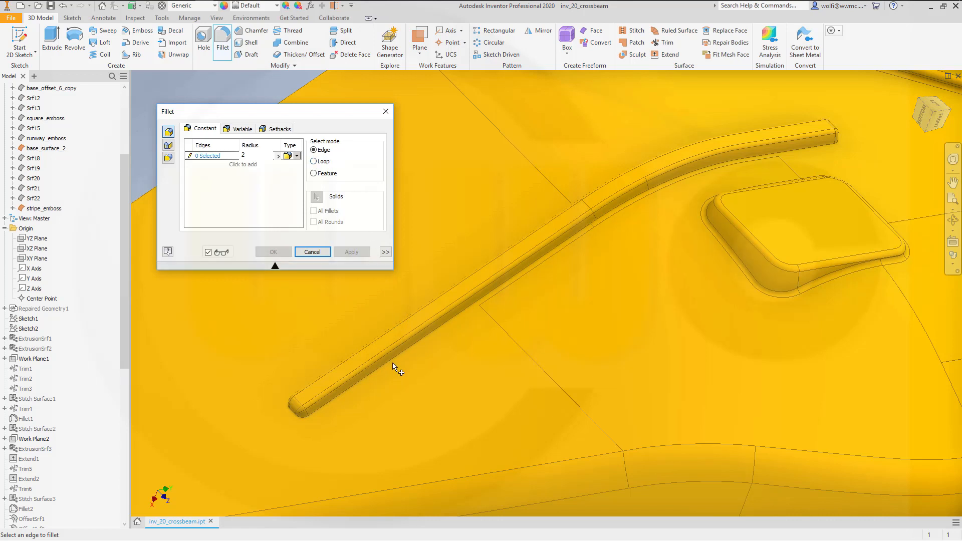
key("Tab")
left_click(243, 186)
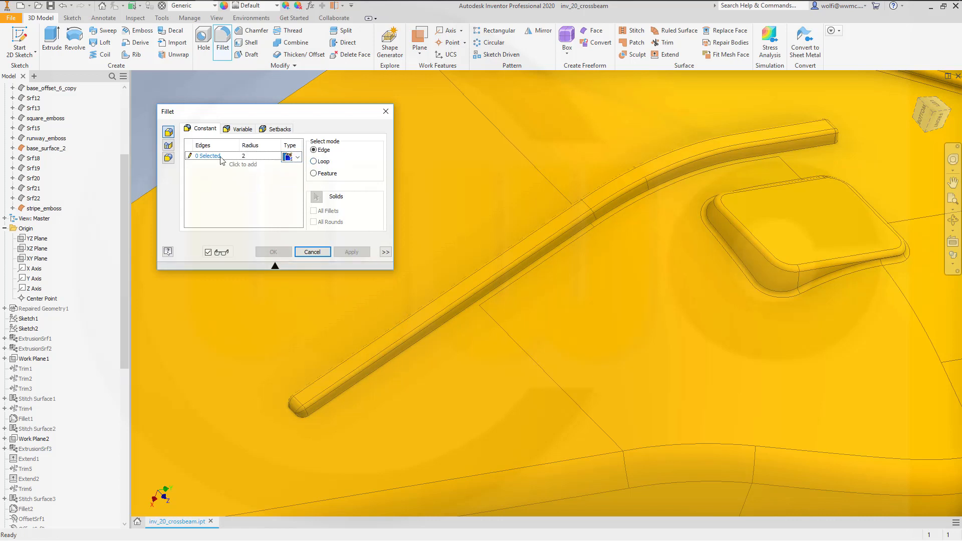
left_click(221, 159)
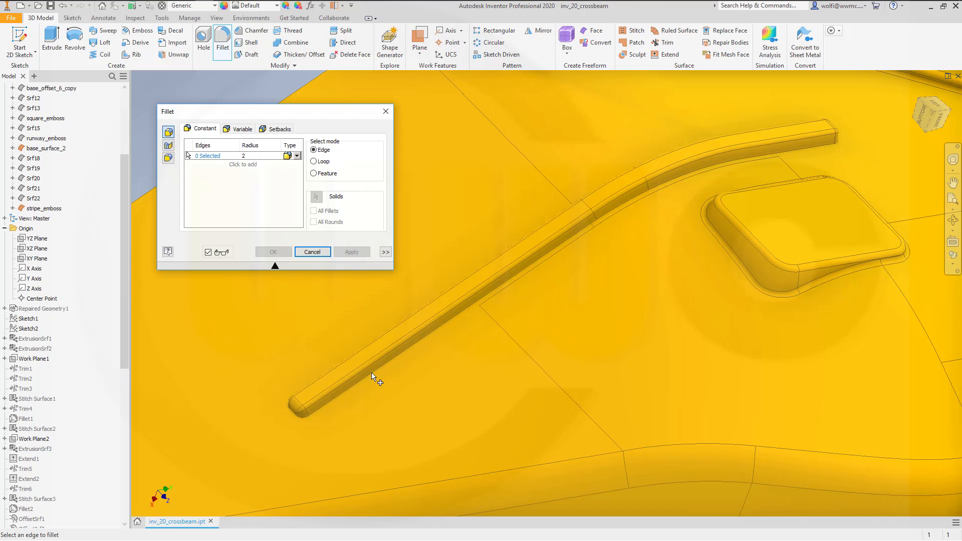
left_click(312, 252)
- Stitch base_surface_2 and stripe_emboss into one surface with a maximum tolerance of 0.254 mm
scroll(573, 183, "up", 5)
scroll(574, 181, "down", 5)
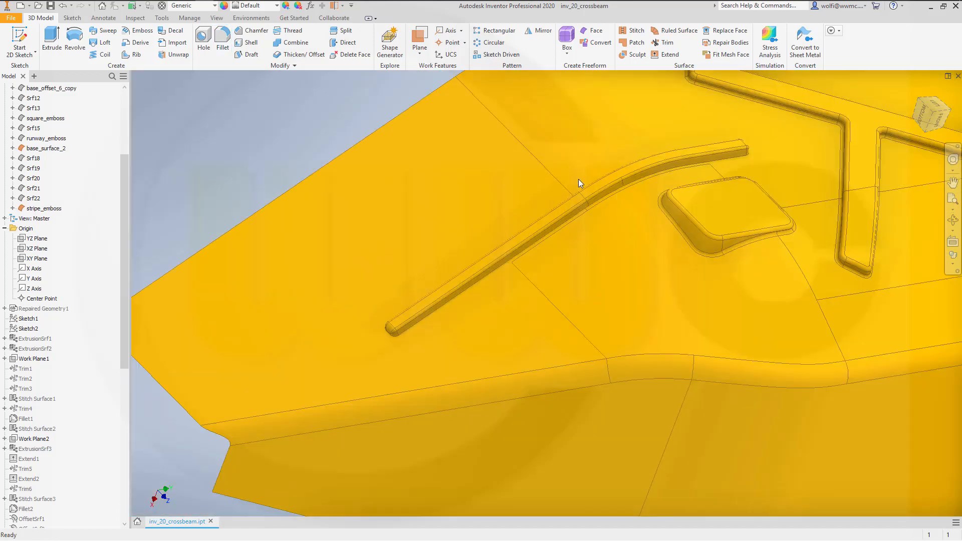
left_click(635, 33)
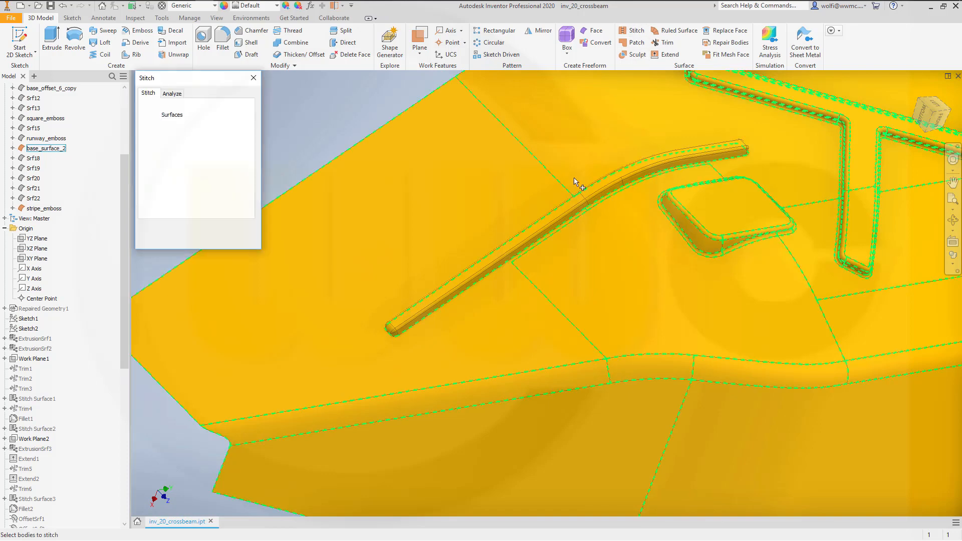
left_click(407, 320)
left_click(192, 244)
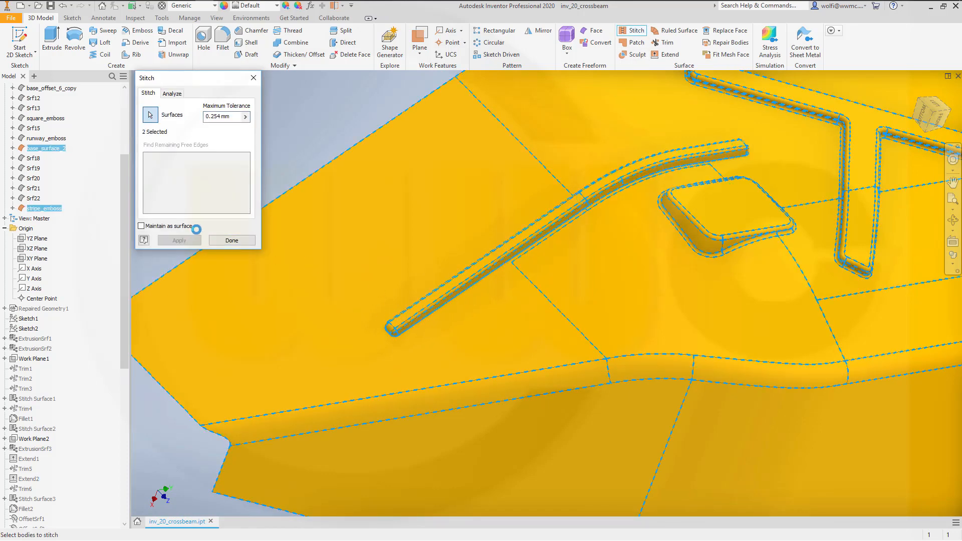
left_click(237, 242)
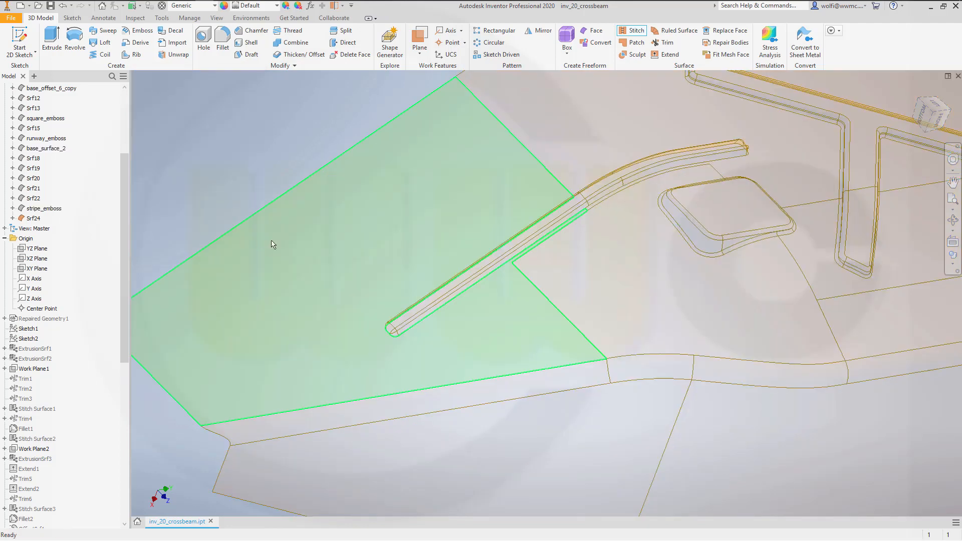
- Apply a 2 mm fillet along the closed edge loop where the stripe emboss meets the base surface
scroll(624, 286, "down", 3)
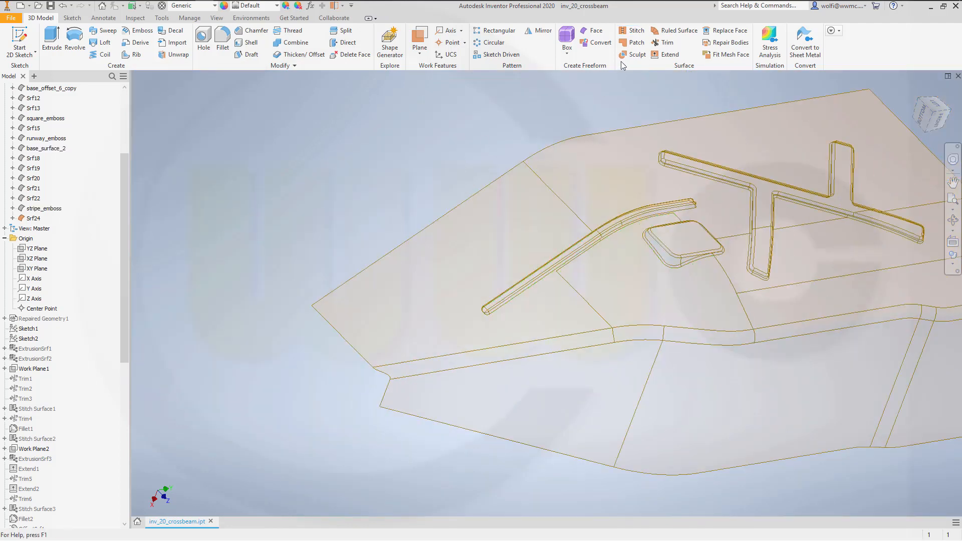
left_click(218, 35)
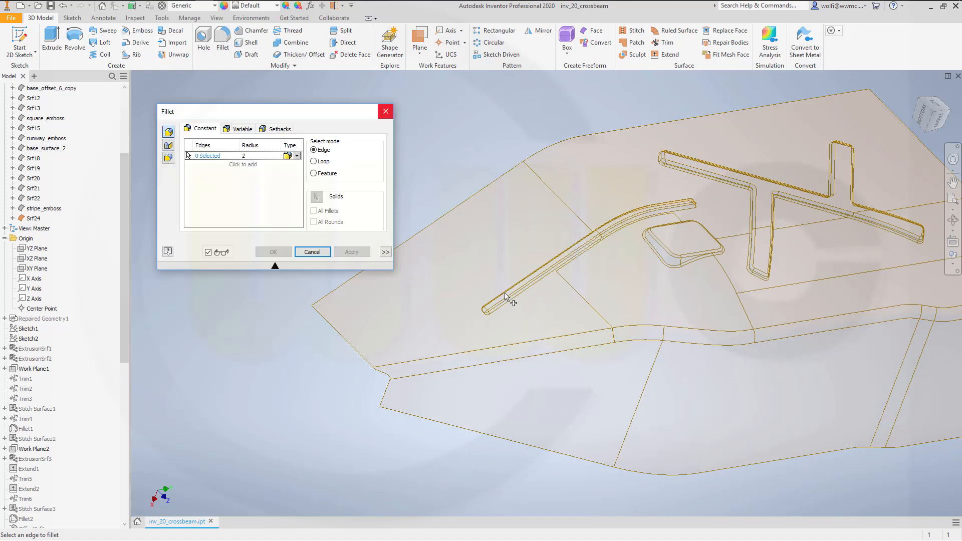
left_click(505, 306)
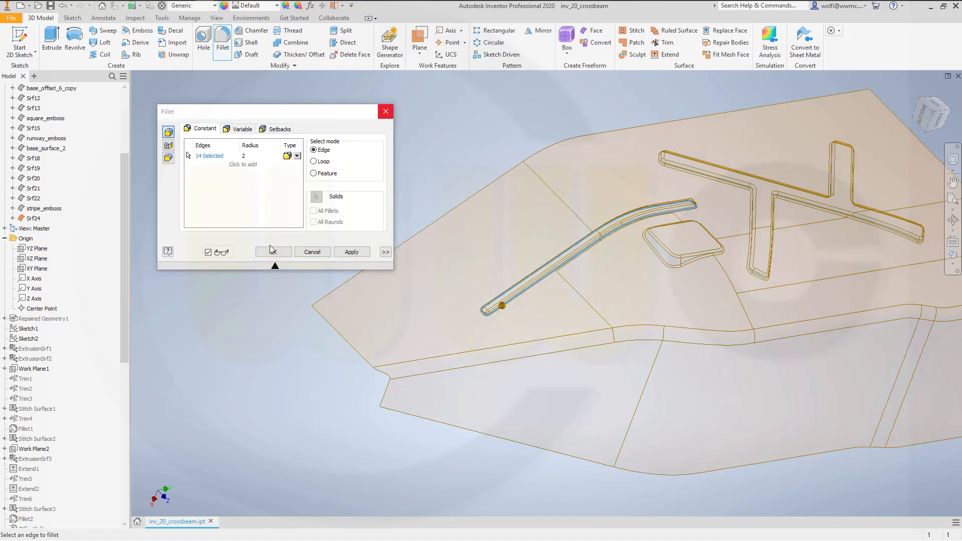
left_click(272, 252)
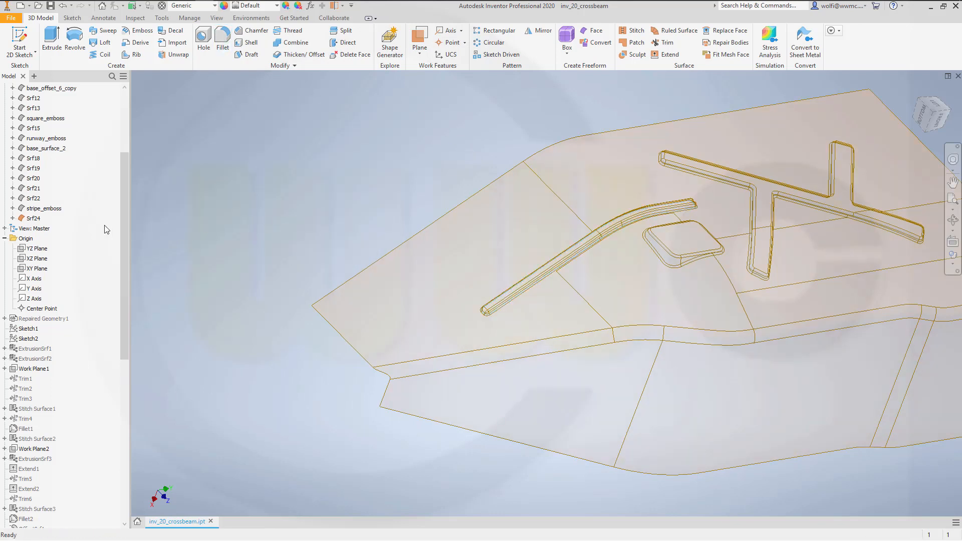
- Turn off translucency for the newly stitched surface body and rename it base_surface_3
right_click(33, 218)
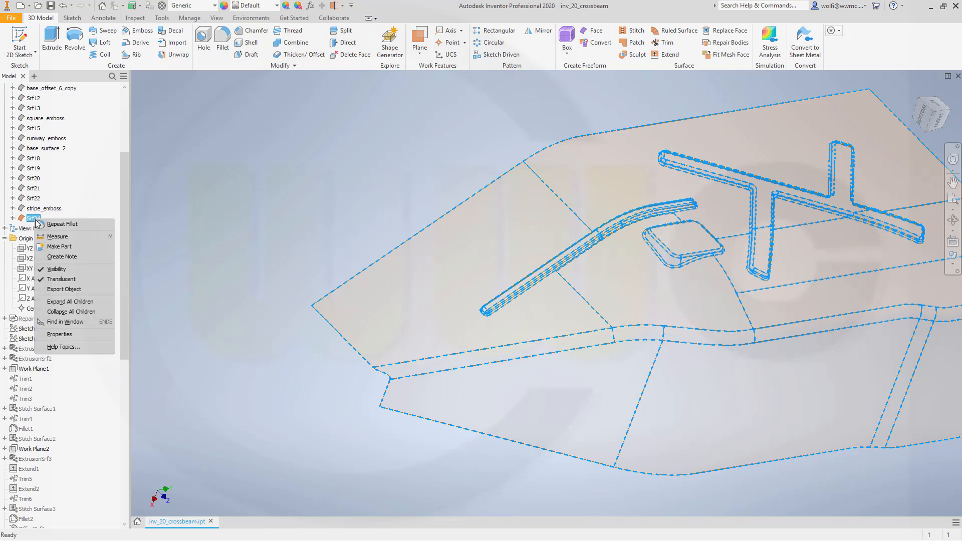
left_click(62, 280)
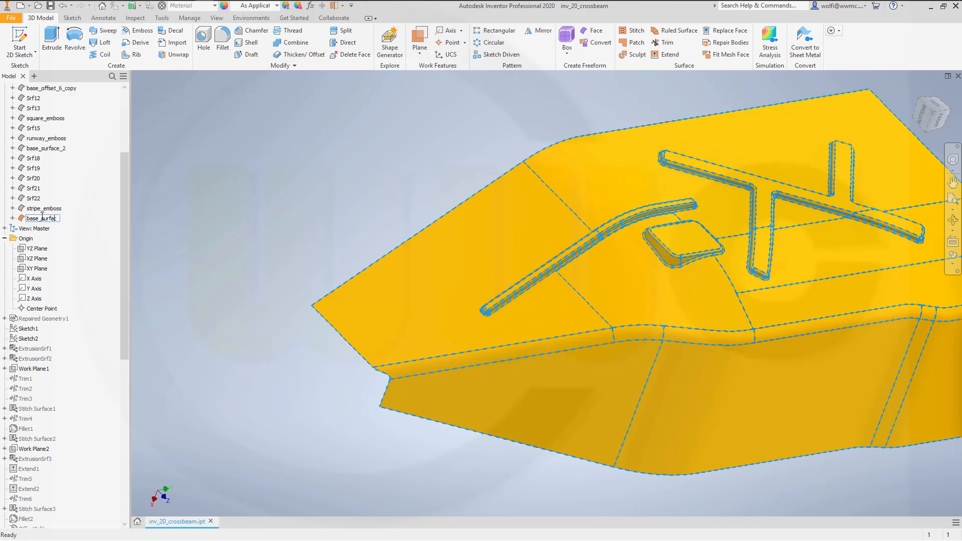
key("Return")
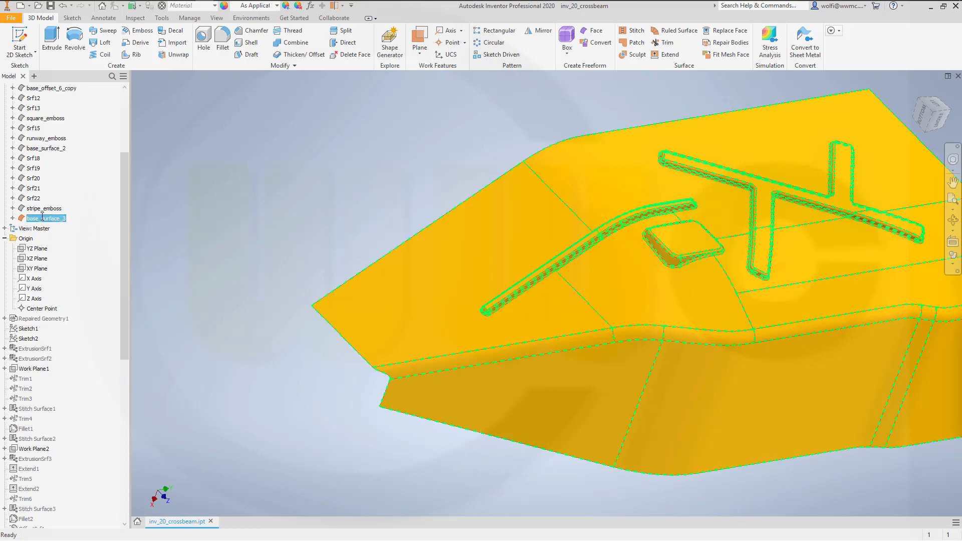
left_click(211, 192)
- Save the part and make the Repaired Geometry1 curves visible
middle_click_drag(630, 281, 683, 333, "shift")
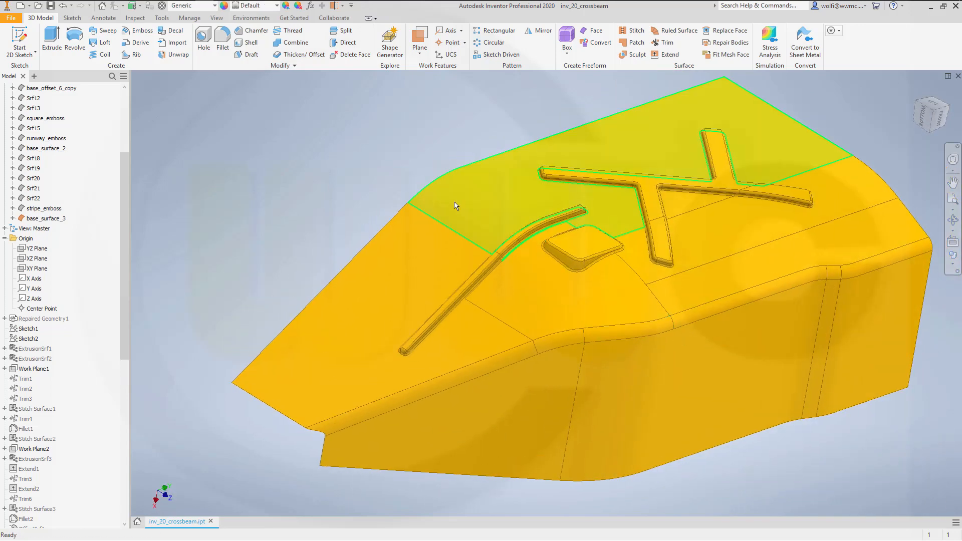
left_click(51, 7)
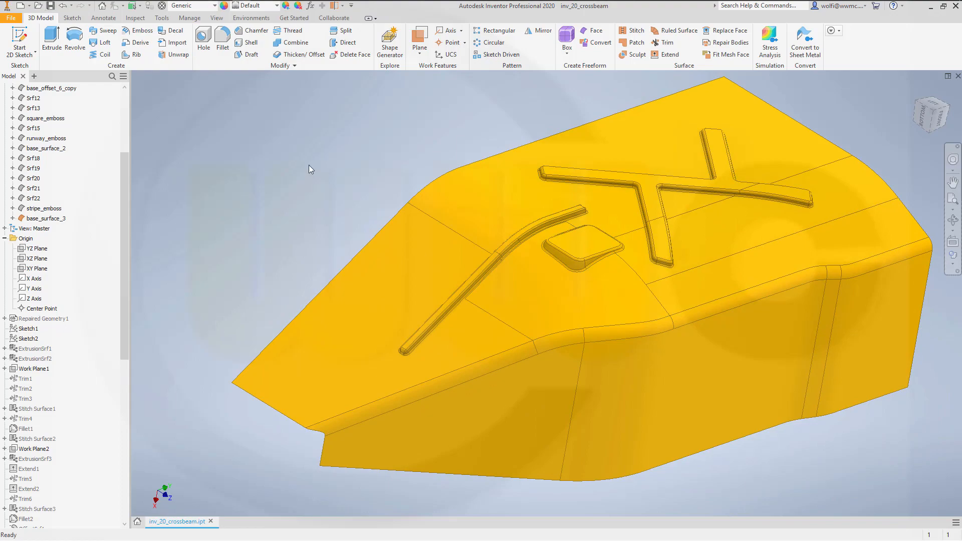
left_click_drag(123, 268, 119, 179)
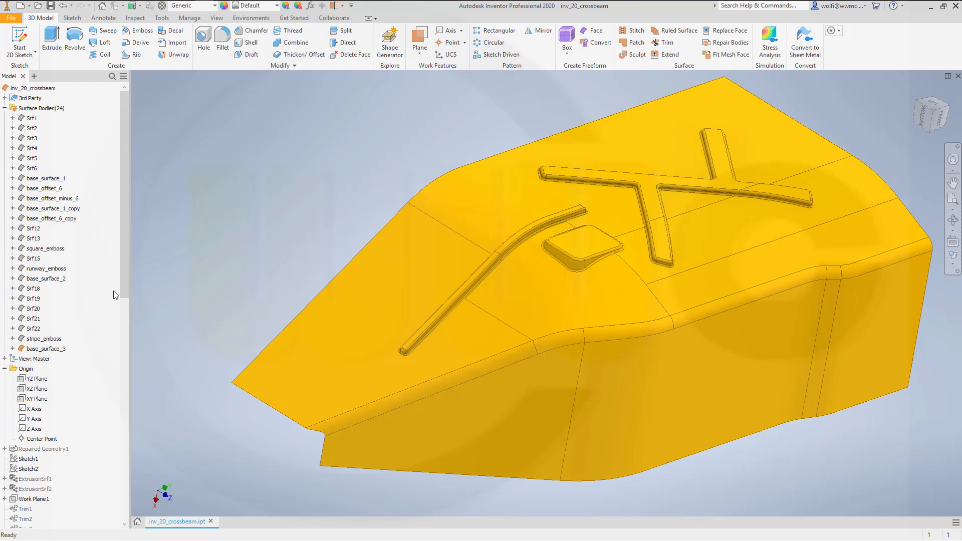
right_click(43, 449)
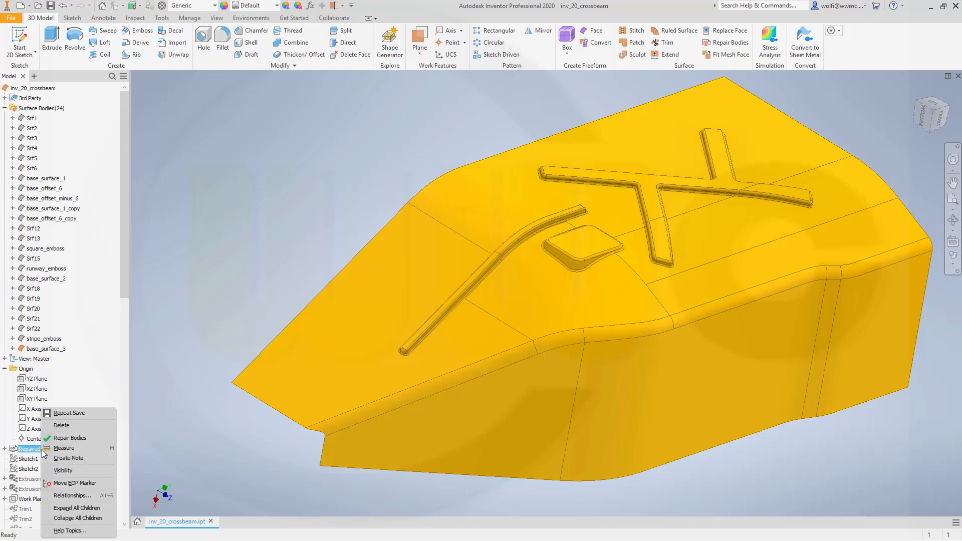
left_click(63, 470)
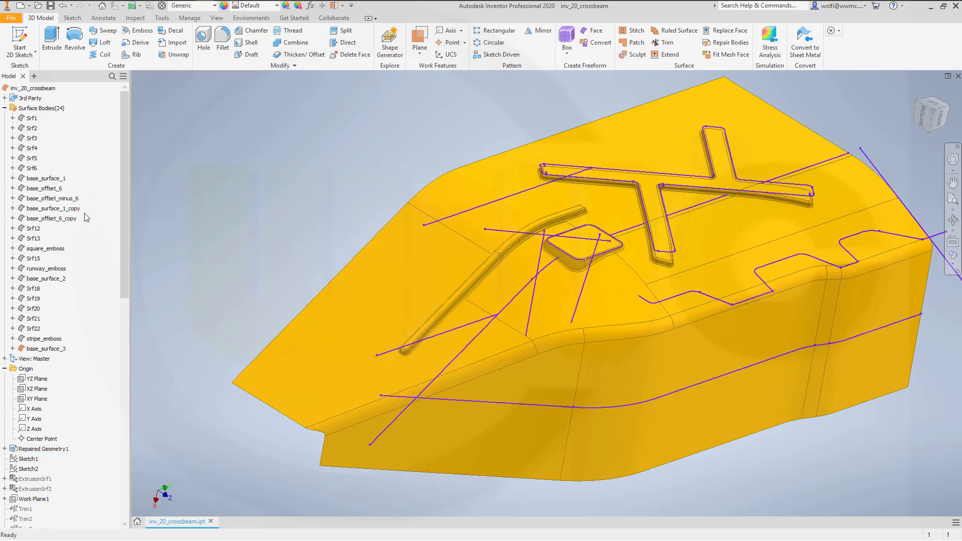
- Hide the base_surface_3 body, leaving only the reference curves on display
right_click(44, 349)
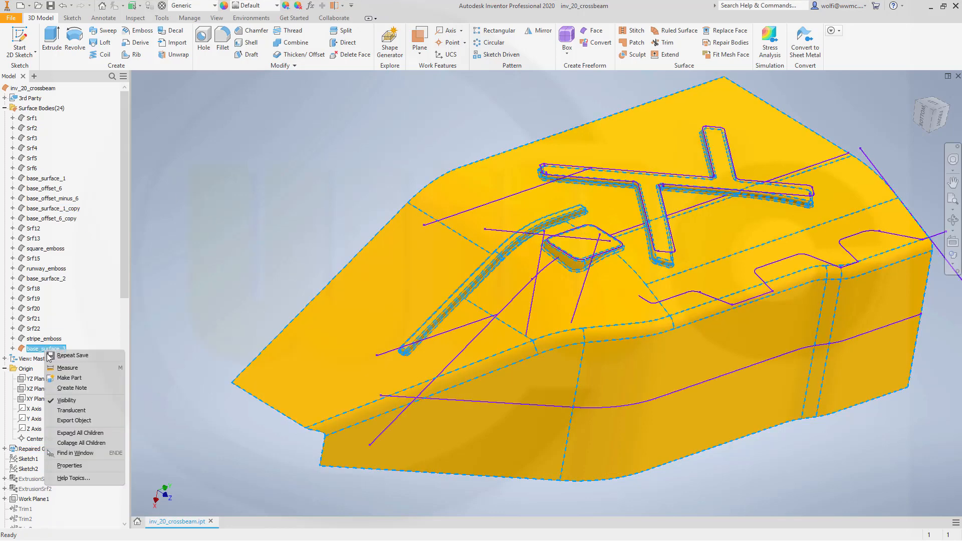
left_click(64, 402)
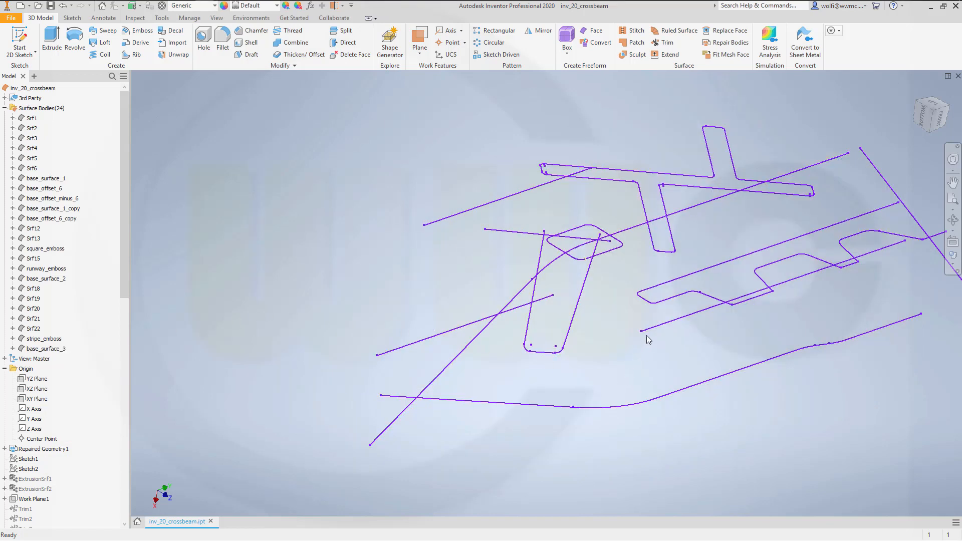
middle_click_drag(573, 349, 483, 370)
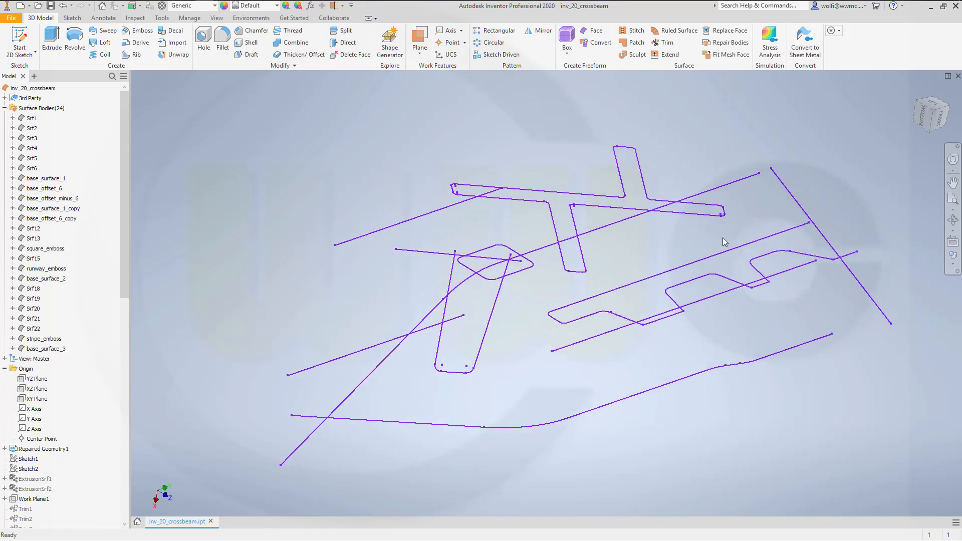
- Create a work plane parallel to the YZ plane through the end point of the wavy profile's long straight edge and start a sketch on it
left_click(422, 35)
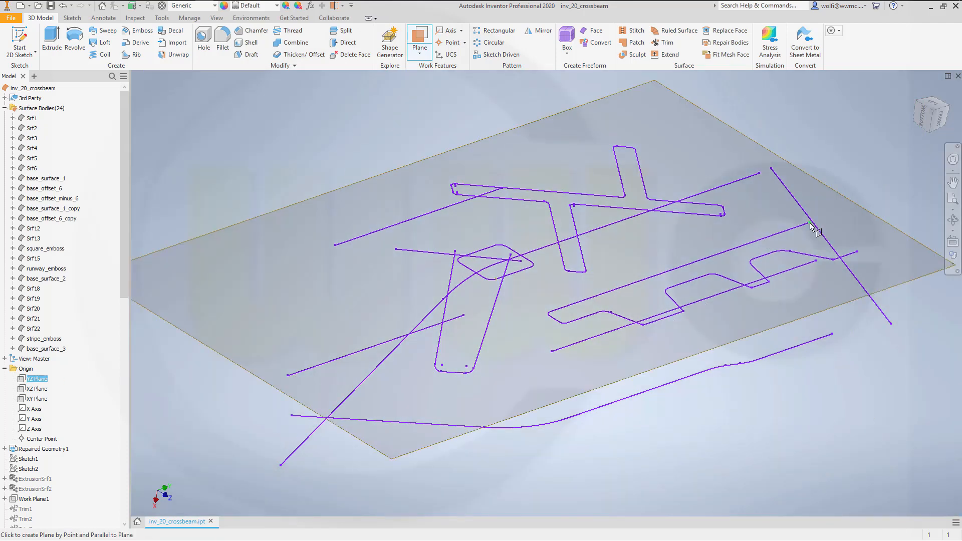
left_click(811, 225)
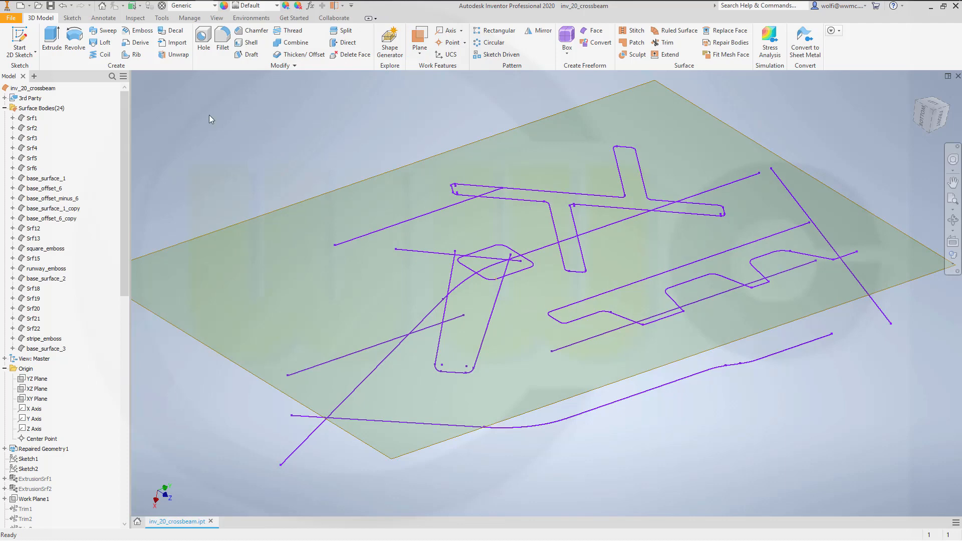
left_click(19, 43)
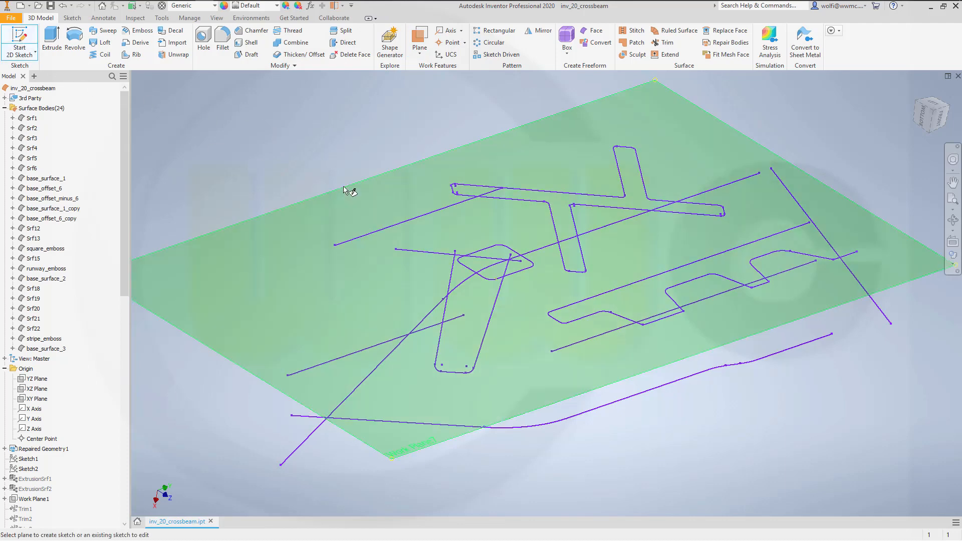
left_click(345, 189)
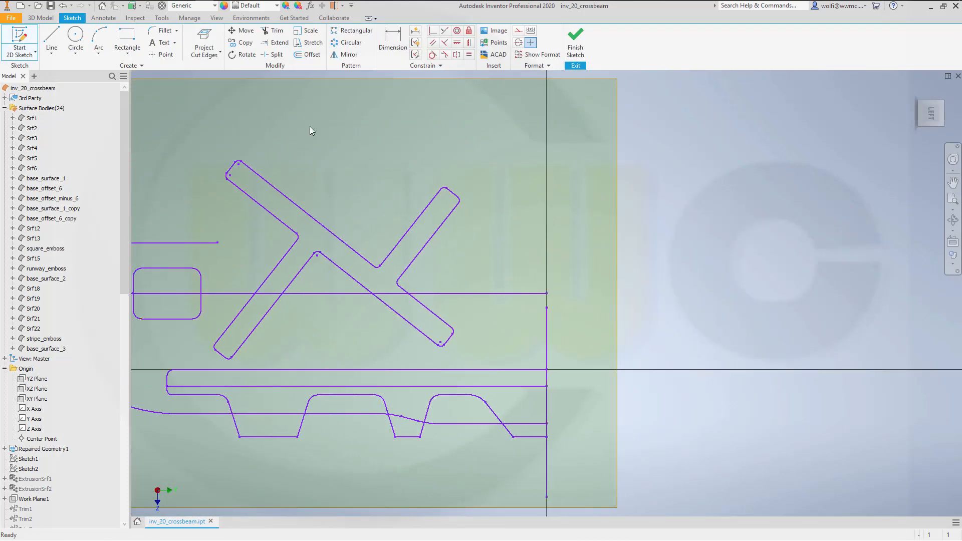
- Project all curve segments of the wavy stepped profile, including its long straight edge, into the sketch with Project Geometry and finish the sketch
left_click(220, 53)
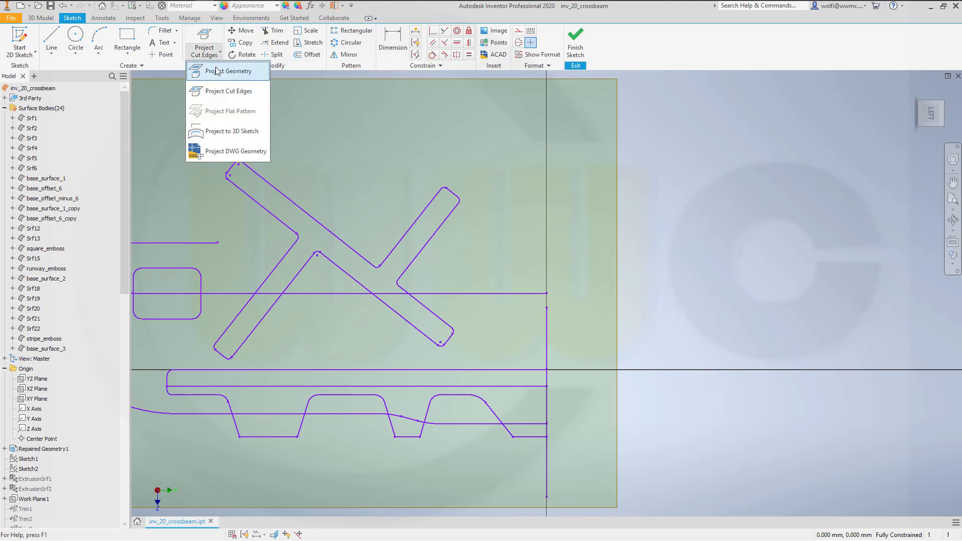
left_click(216, 71)
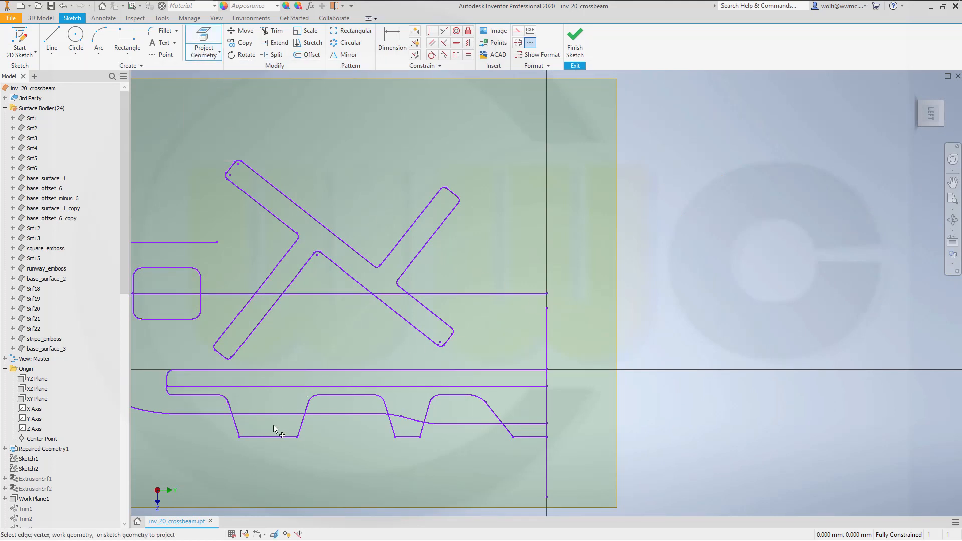
left_click(530, 438)
left_click(510, 432)
left_click(471, 396)
left_click(409, 438)
left_click(268, 438)
left_click(239, 431)
left_click(224, 401)
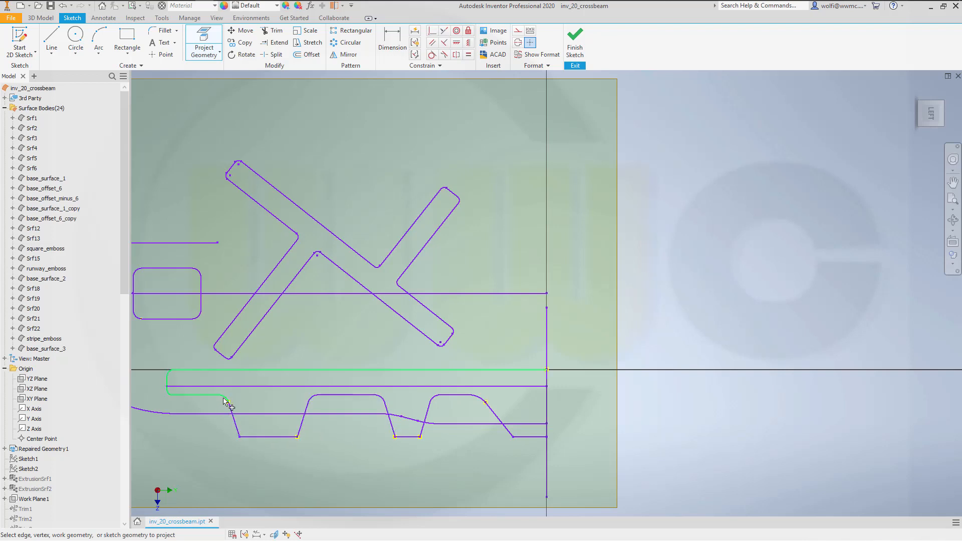
left_click(575, 49)
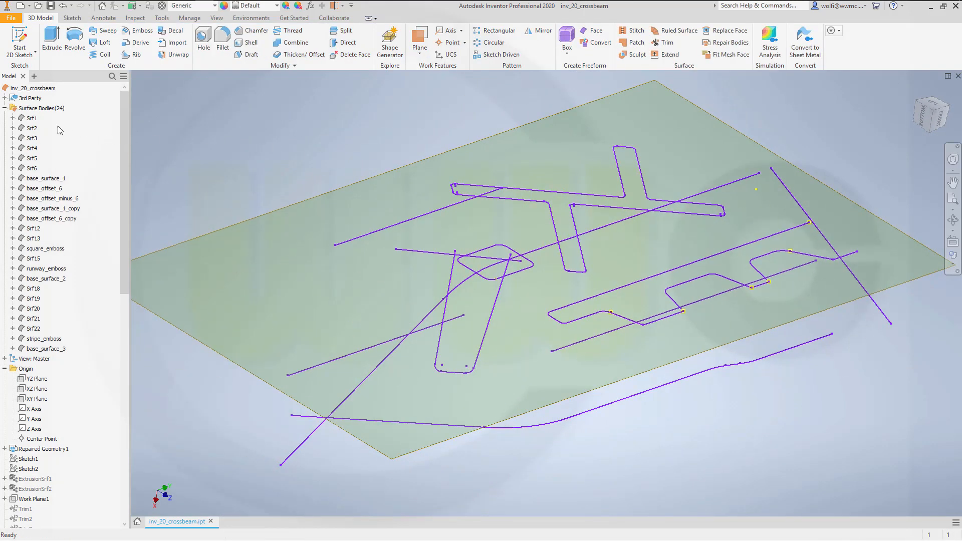
- Hide the Repaired Geometry1 curves and the work plane under the wavy profile sketch
right_click(52, 449)
left_click(63, 472)
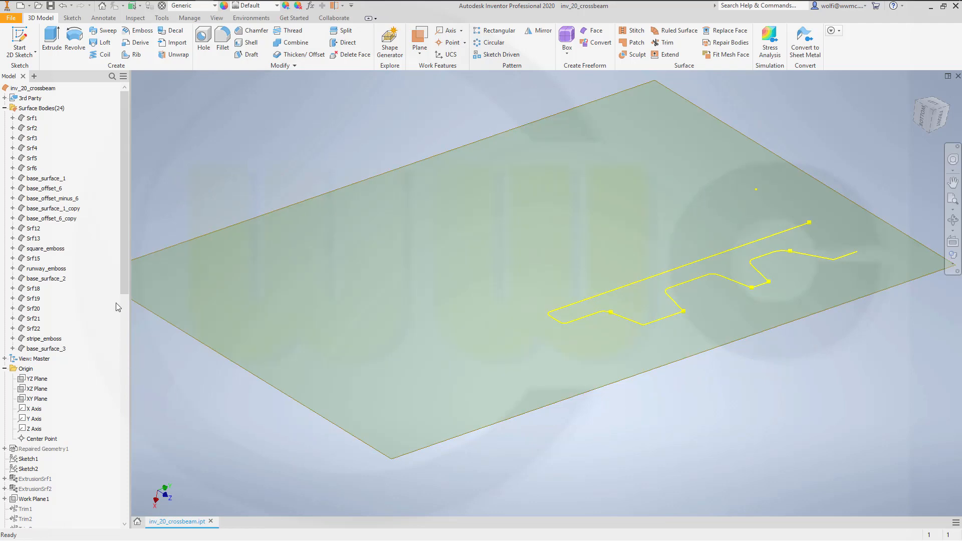
left_click_drag(125, 290, 76, 521)
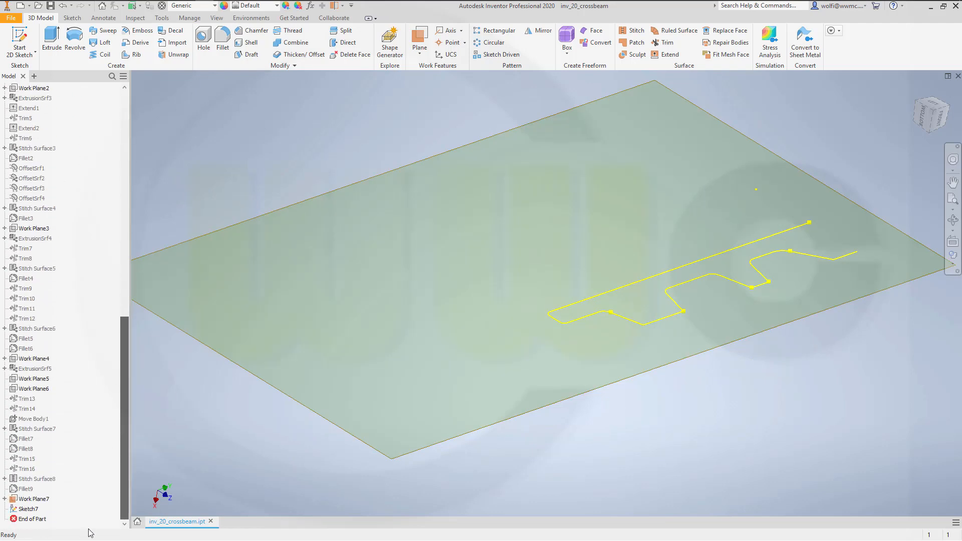
left_click(31, 500)
right_click(31, 501)
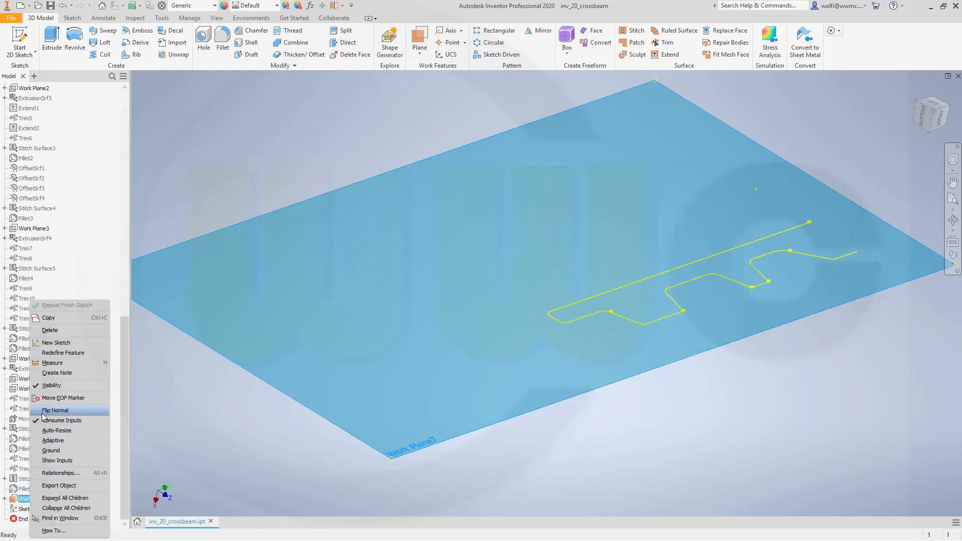
left_click(52, 385)
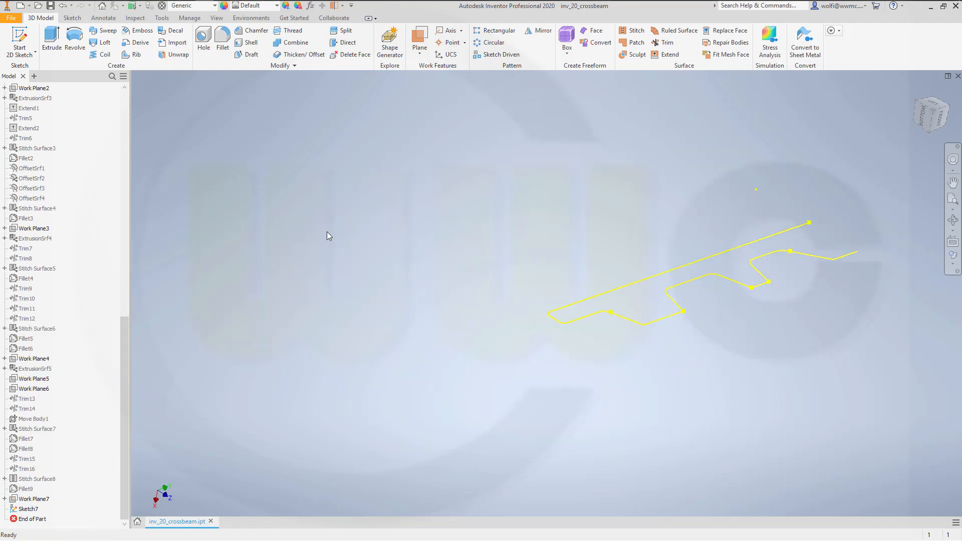
- Show the Repaired Geometry1 curves again and create a work plane parallel to the XY plane through the end point of the straight line beside the wavy profile
scroll(98, 228, "up", 8)
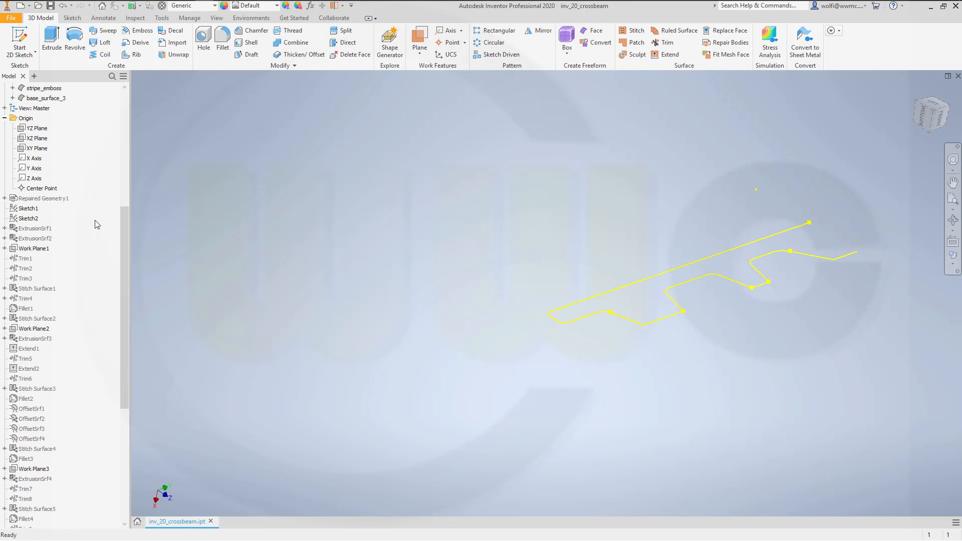
right_click(59, 202)
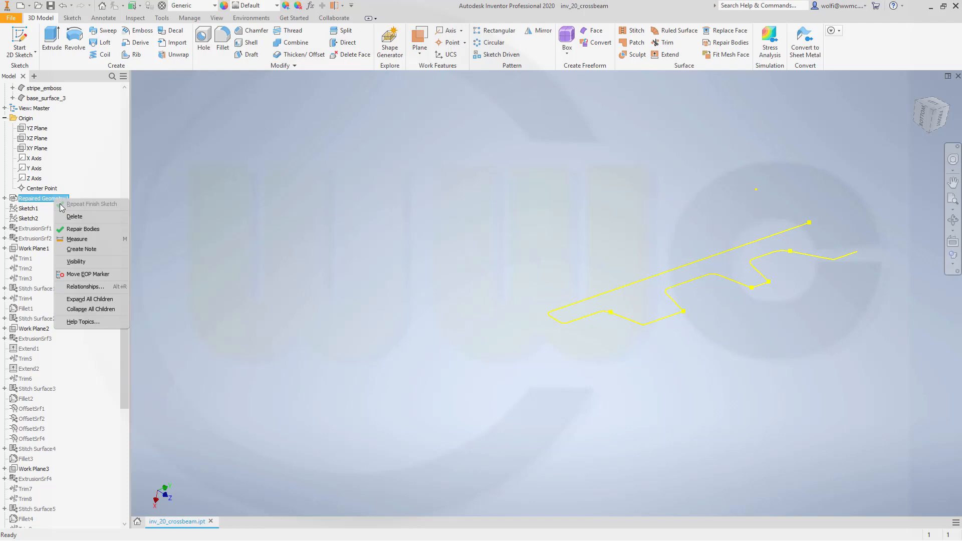
left_click(76, 261)
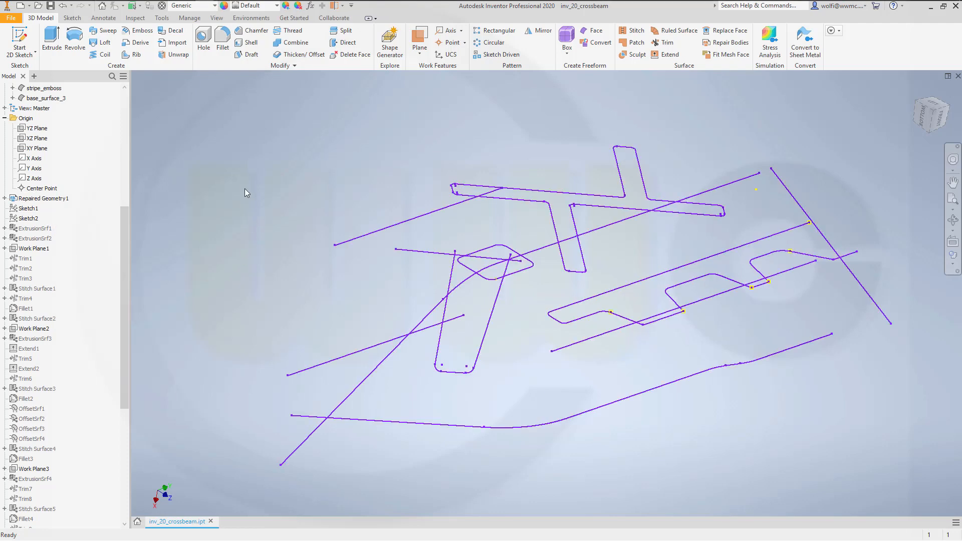
left_click(419, 39)
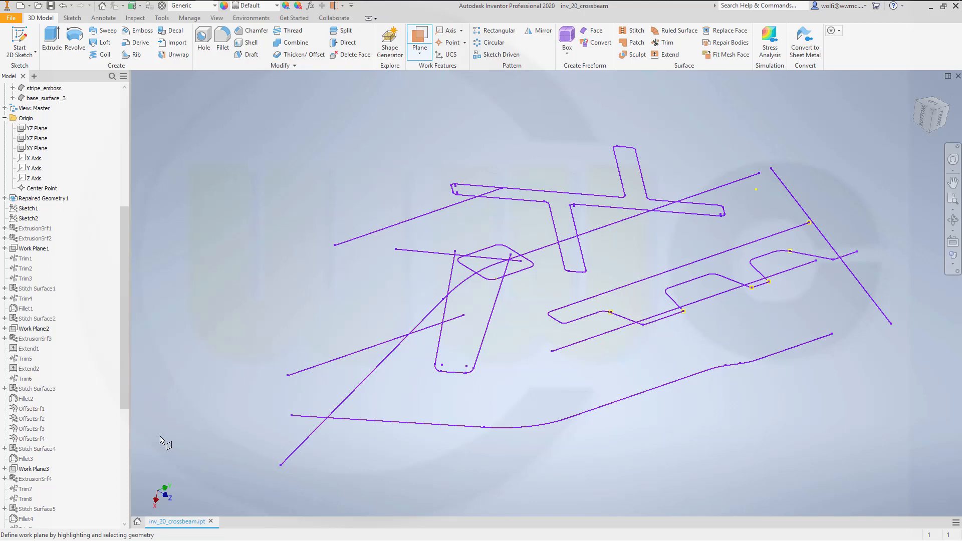
left_click(36, 149)
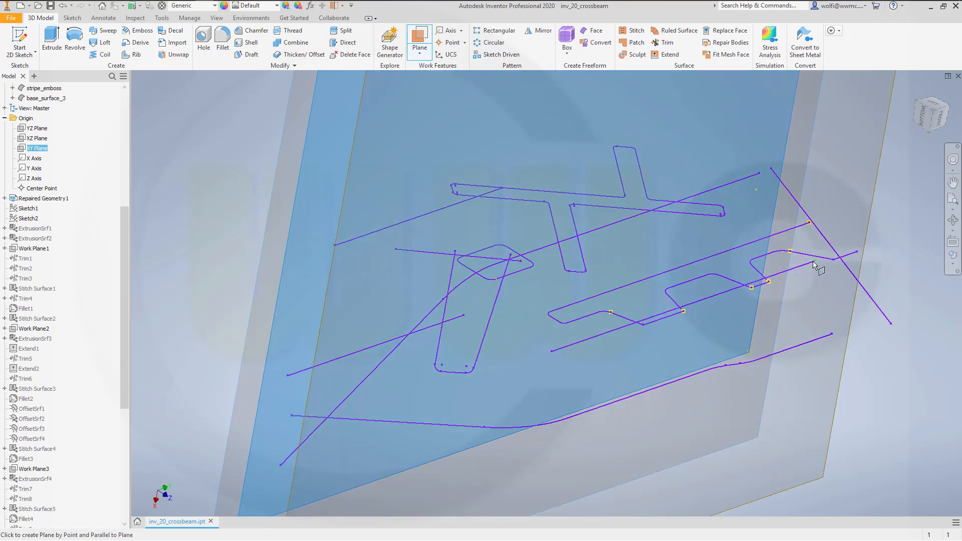
left_click(814, 261)
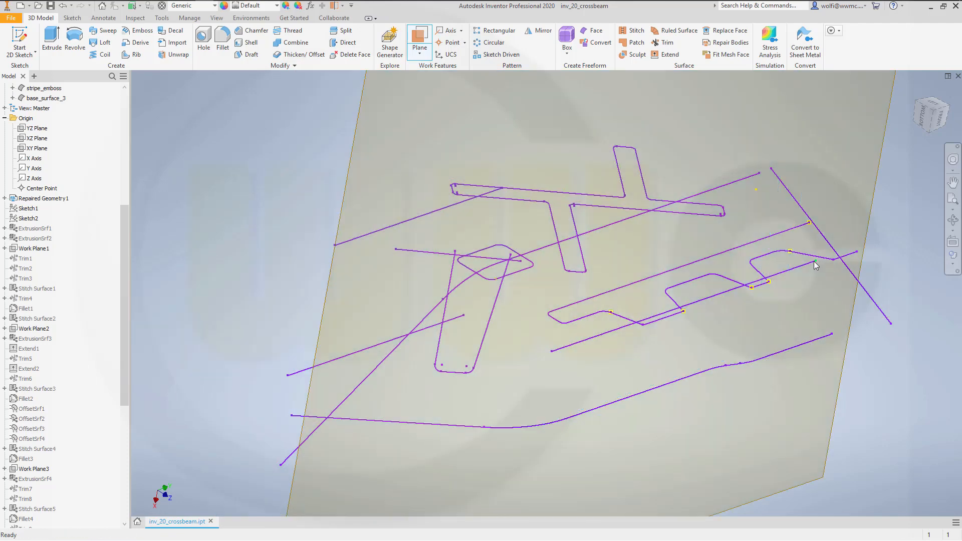
- Sketch on the new XY-parallel work plane, projecting the straight line beside the wavy profile, and finish the sketch
left_click(19, 42)
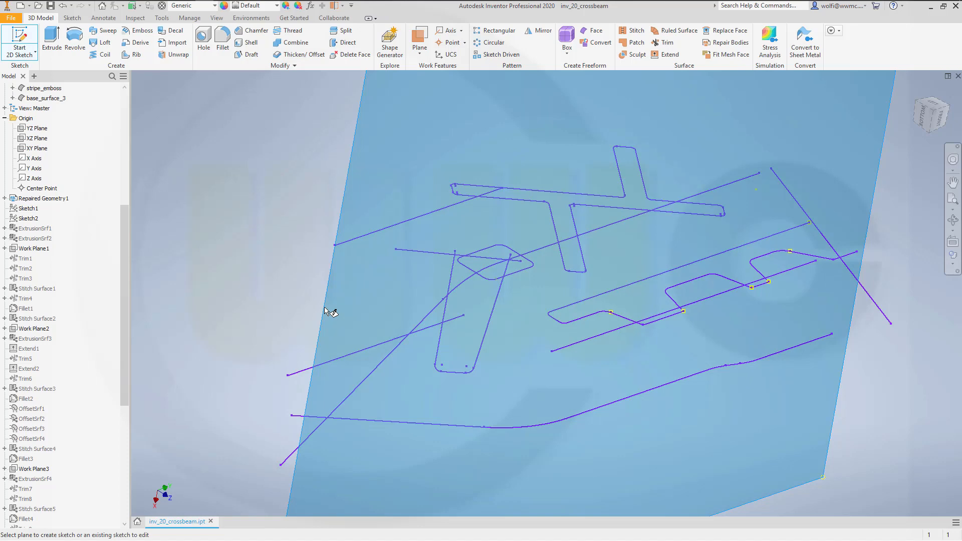
left_click(328, 312)
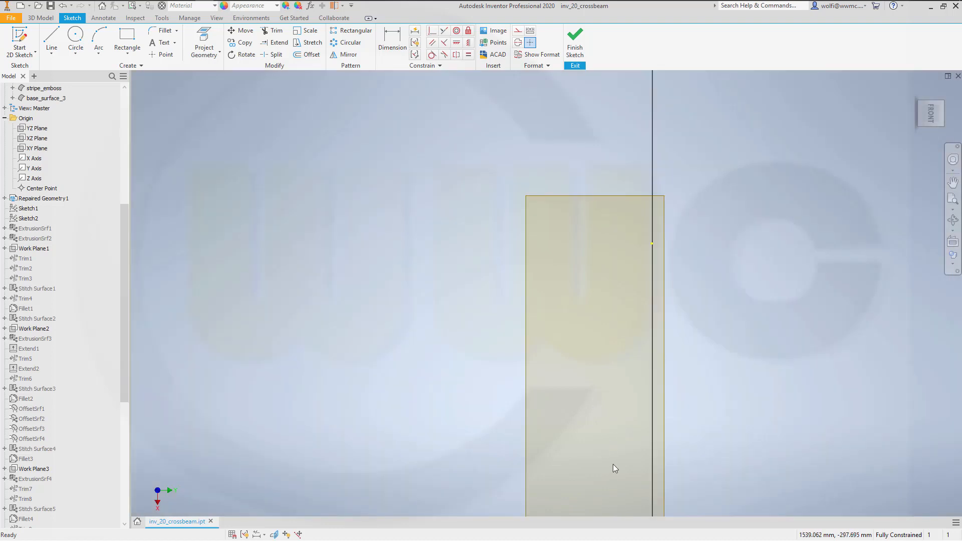
scroll(565, 359, "down", 3)
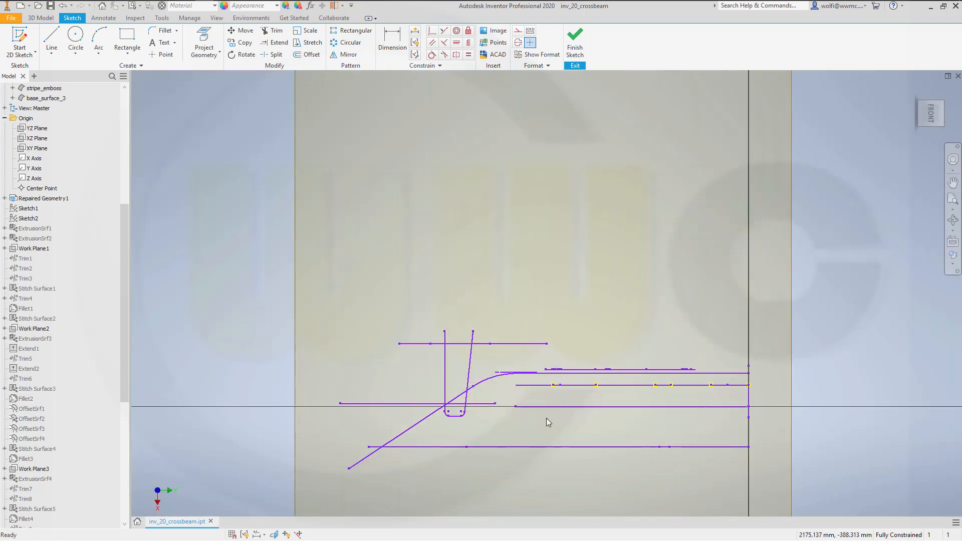
middle_click_drag(547, 418, 541, 439, "shift")
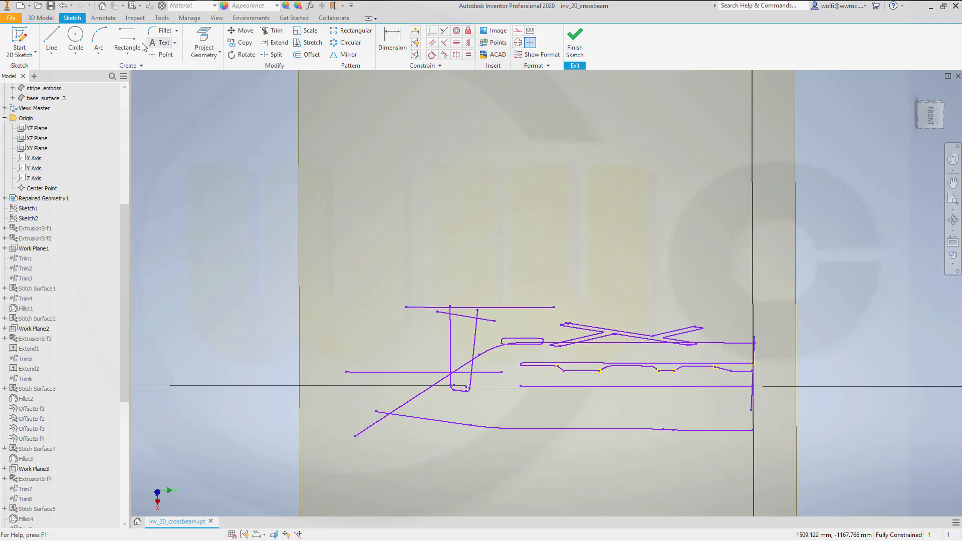
left_click(204, 45)
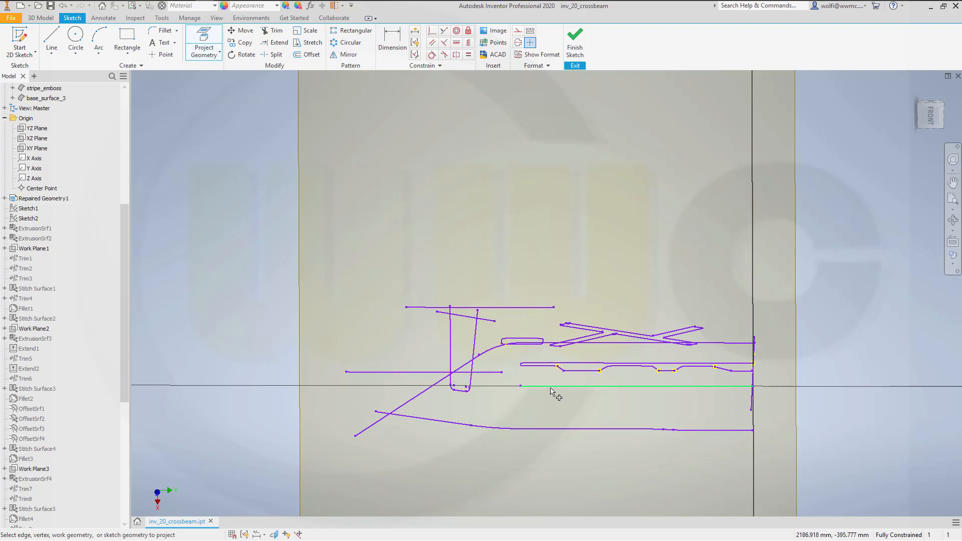
left_click(575, 45)
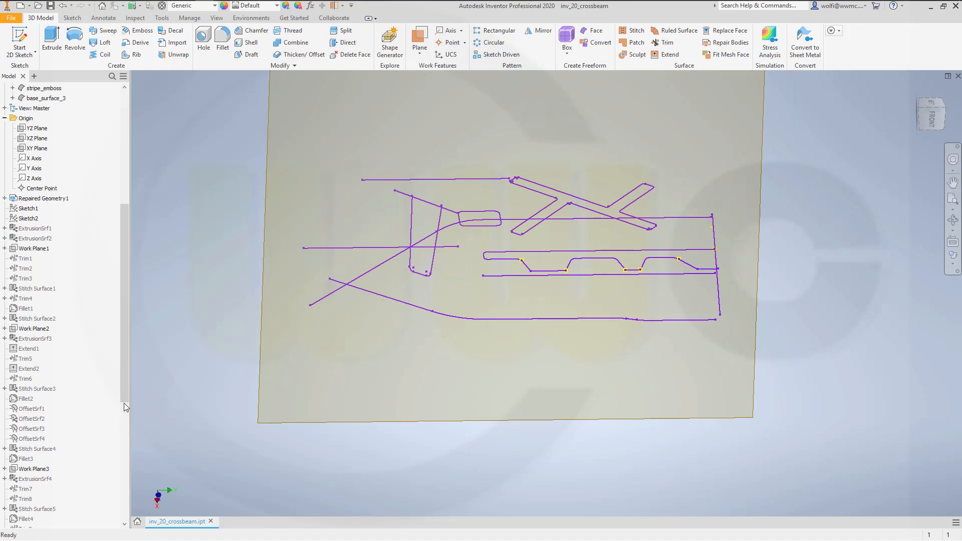
- Hide the XY-parallel work plane and the Repaired Geometry1 curves, leaving only the two projected sketches on display
left_click_drag(125, 407, 126, 524)
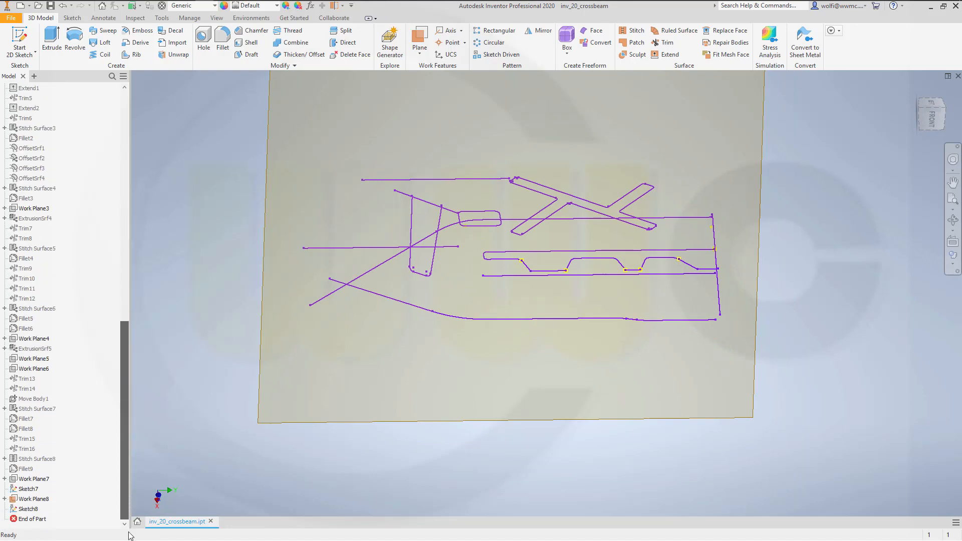
right_click(29, 500)
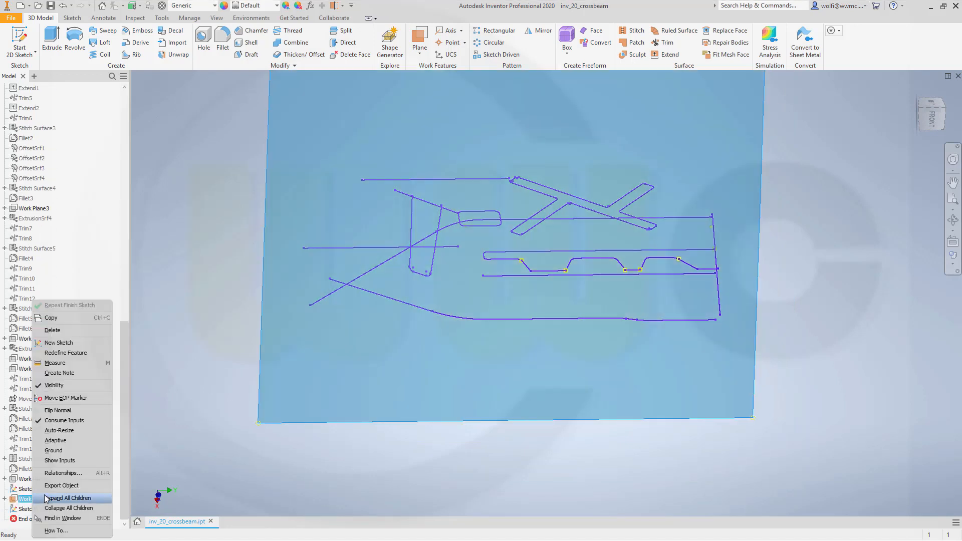
left_click(54, 386)
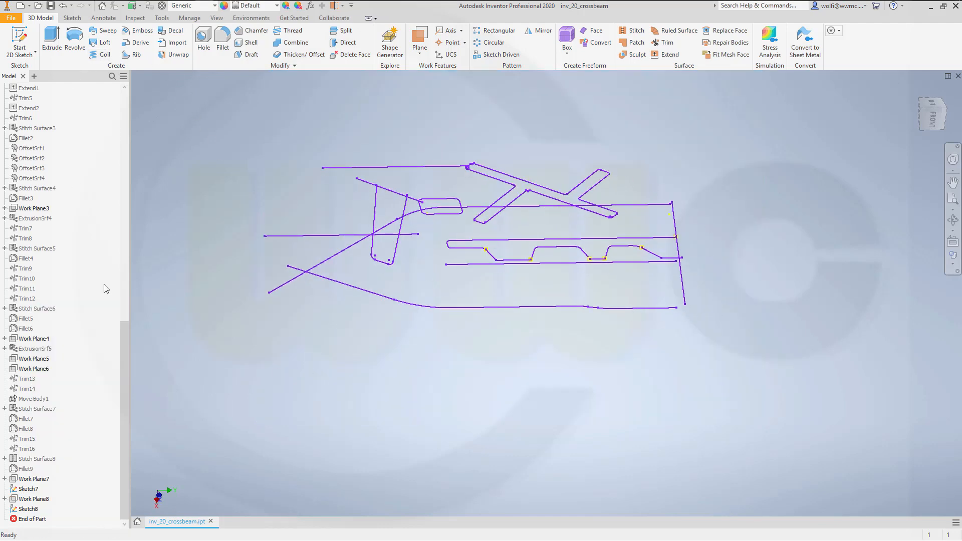
left_click_drag(128, 332, 140, 143)
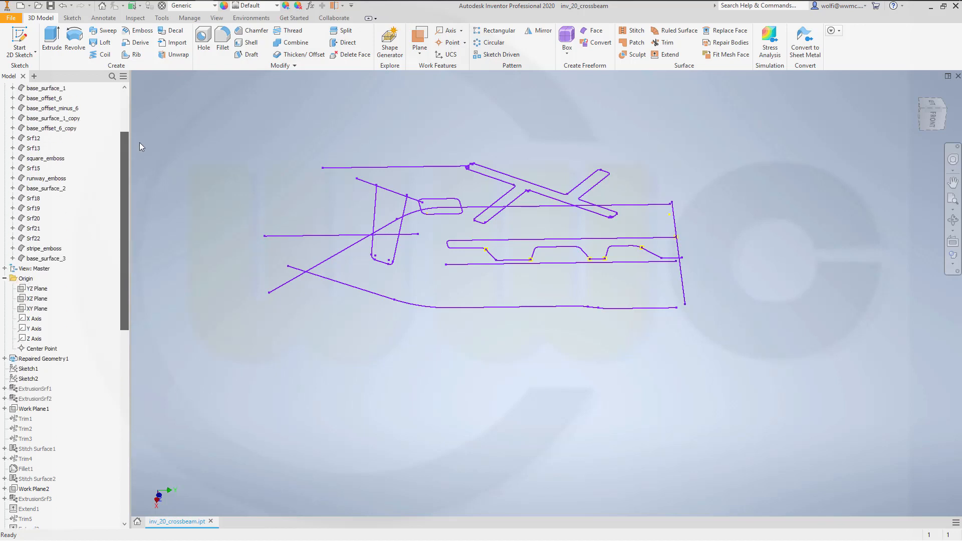
right_click(59, 358)
left_click(120, 387)
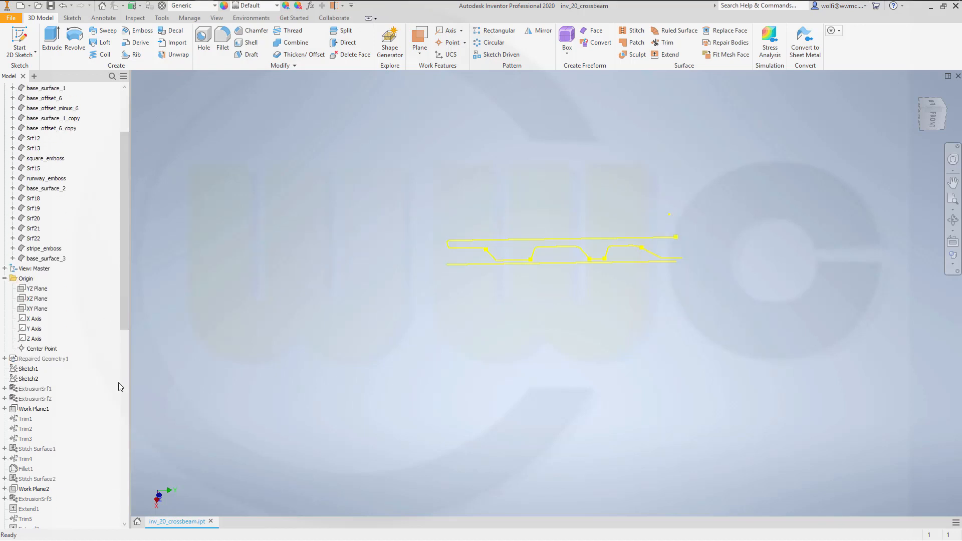
- Extrude the projected wavy profile sketch as a surface, symmetric about its sketch plane with a distance of 160 mm
left_click(51, 40)
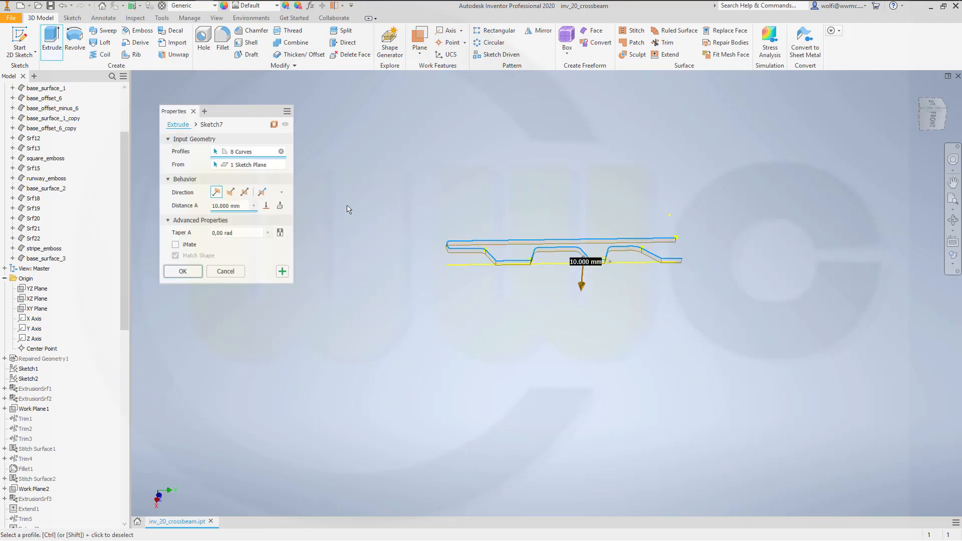
left_click(245, 193)
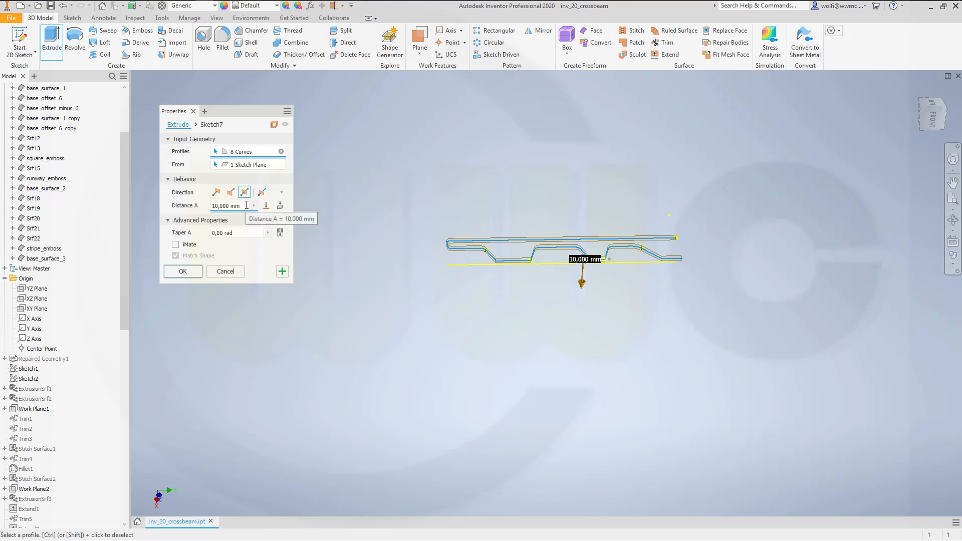
left_click(247, 206)
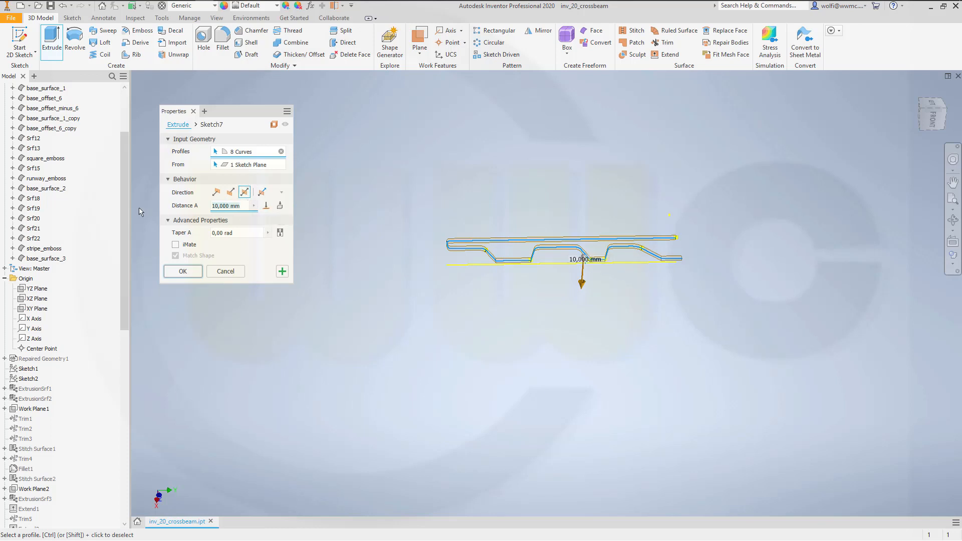
type("100")
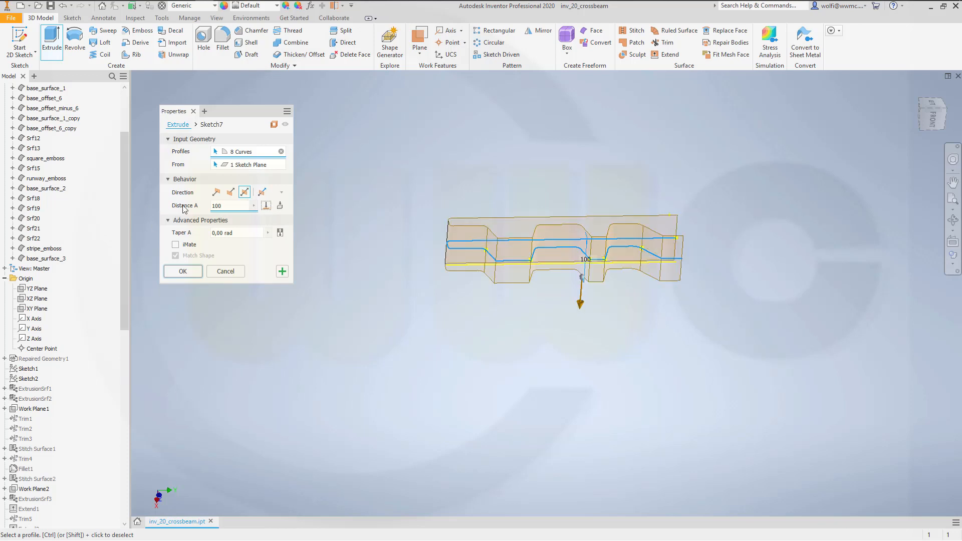
key("BackSpace")
key("BackSpace")
type("6")
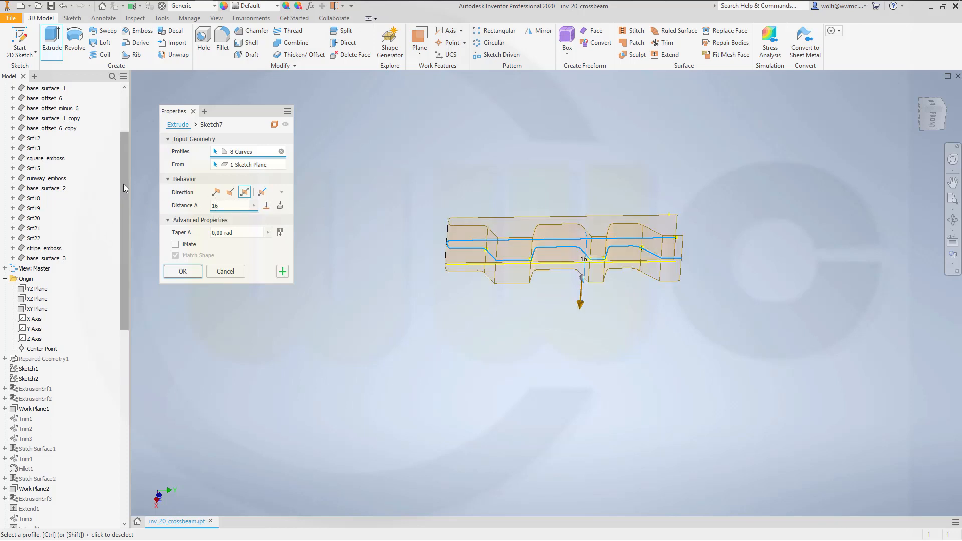
type("0")
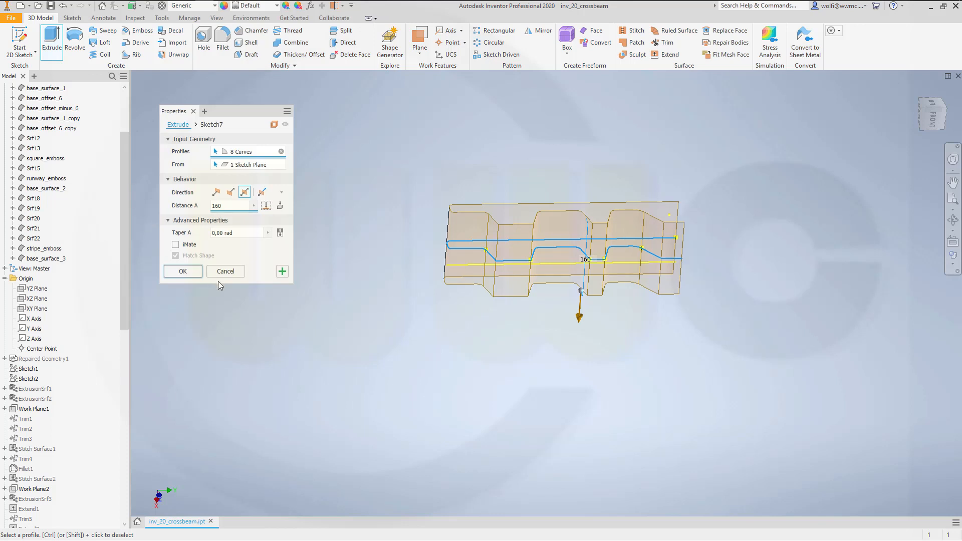
left_click(183, 272)
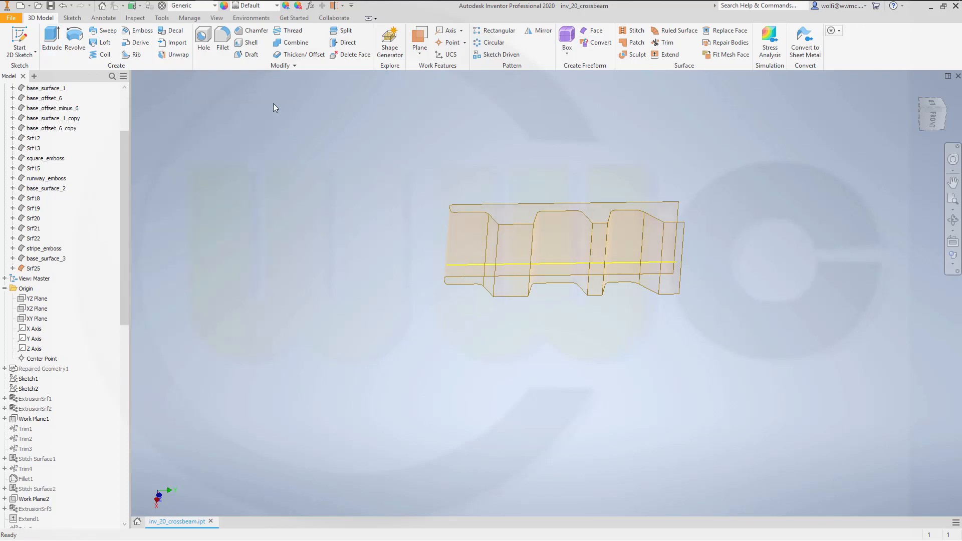
- Extrude the projected straight line as a surface, symmetric about its sketch plane with a distance of 200 mm
left_click(51, 37)
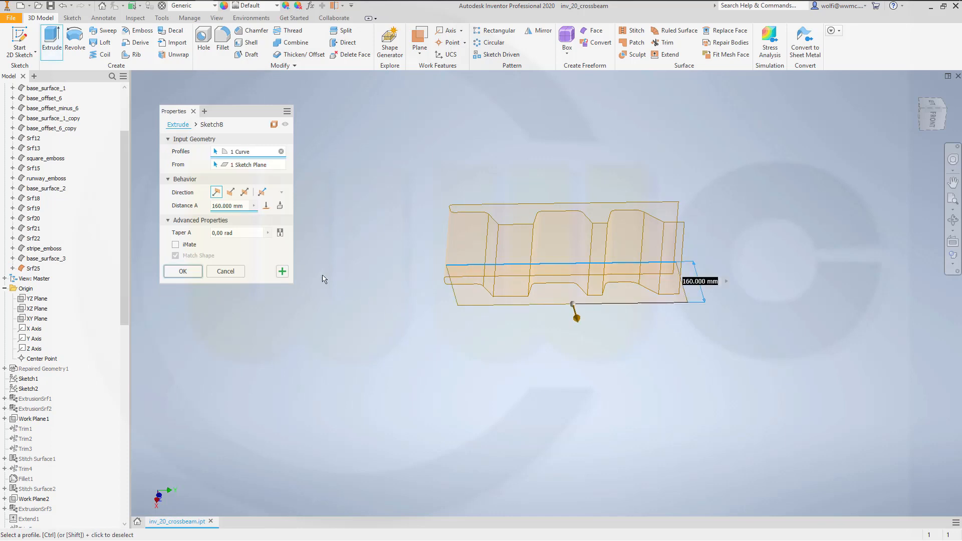
left_click(245, 193)
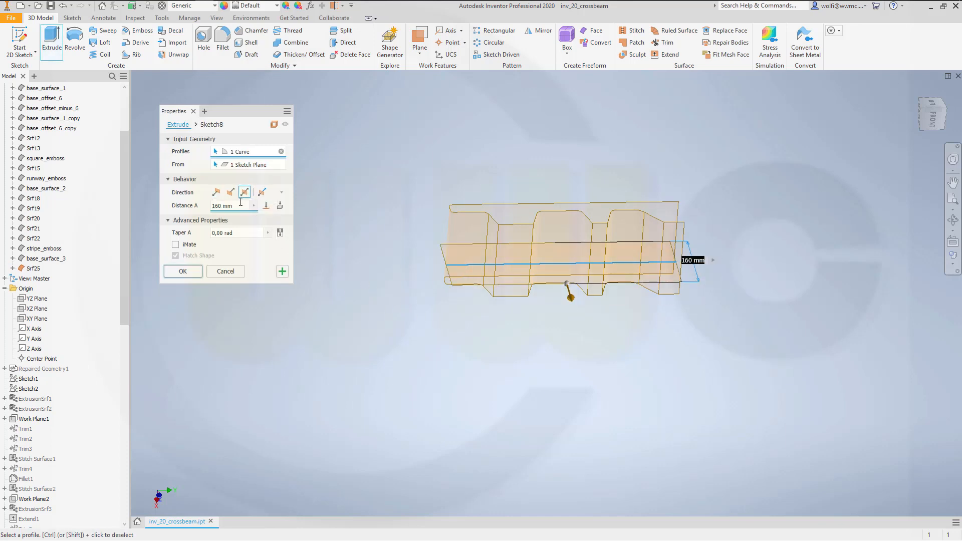
left_click_drag(241, 205, 123, 194)
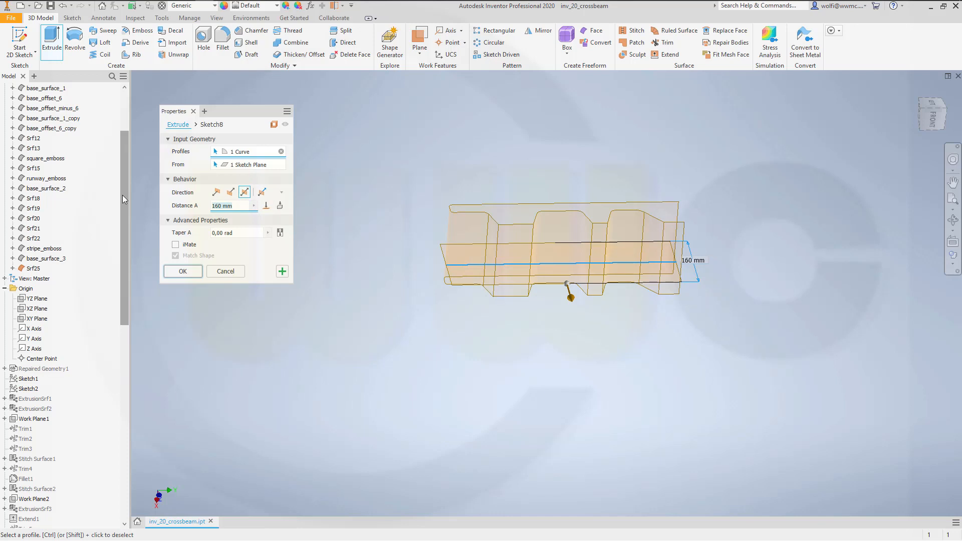
type("200")
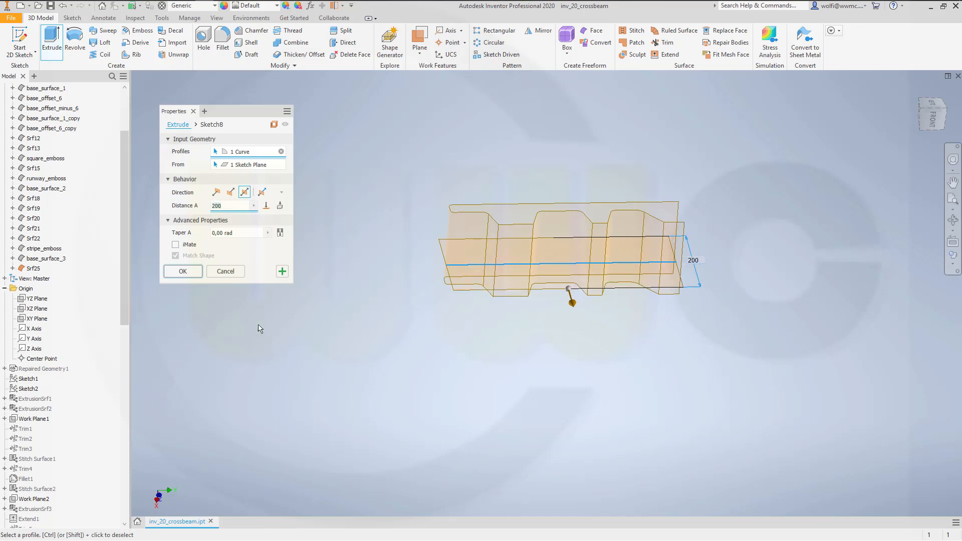
middle_click_drag(424, 333, 526, 328, "shift")
left_click(181, 271)
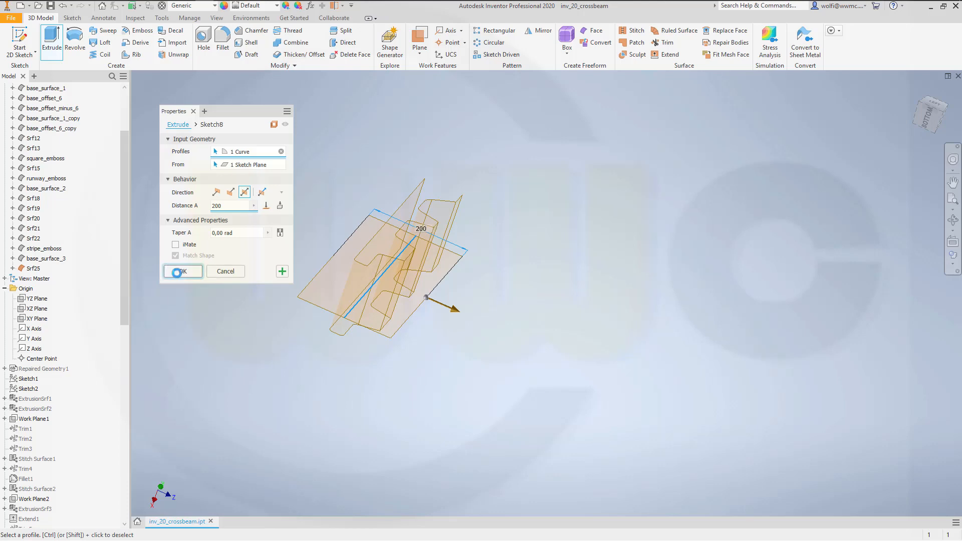
- Trim the flat surface with the wavy surface as cutting tool, removing both flat portions outside the wavy profile
scroll(311, 323, "up", 3)
middle_click_drag(381, 324, 434, 286, "shift")
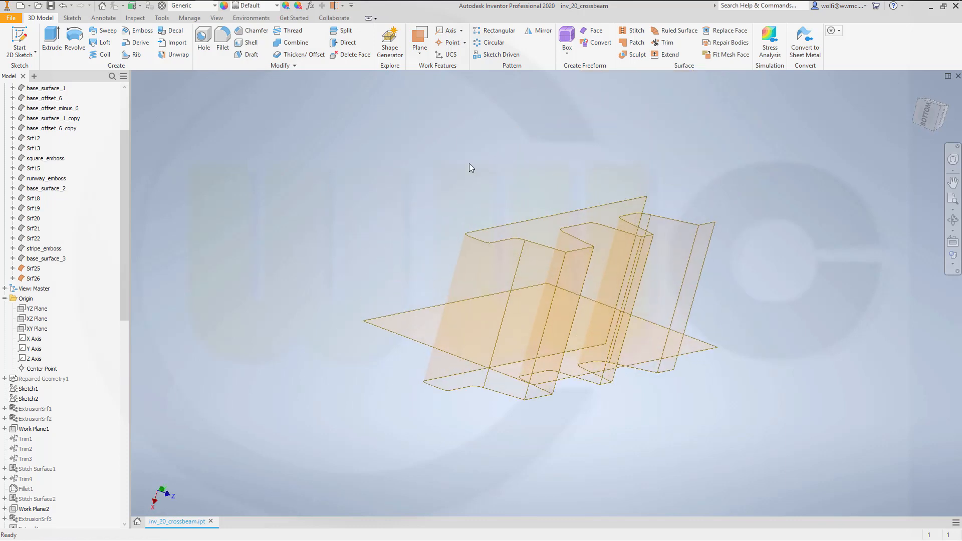
left_click(663, 42)
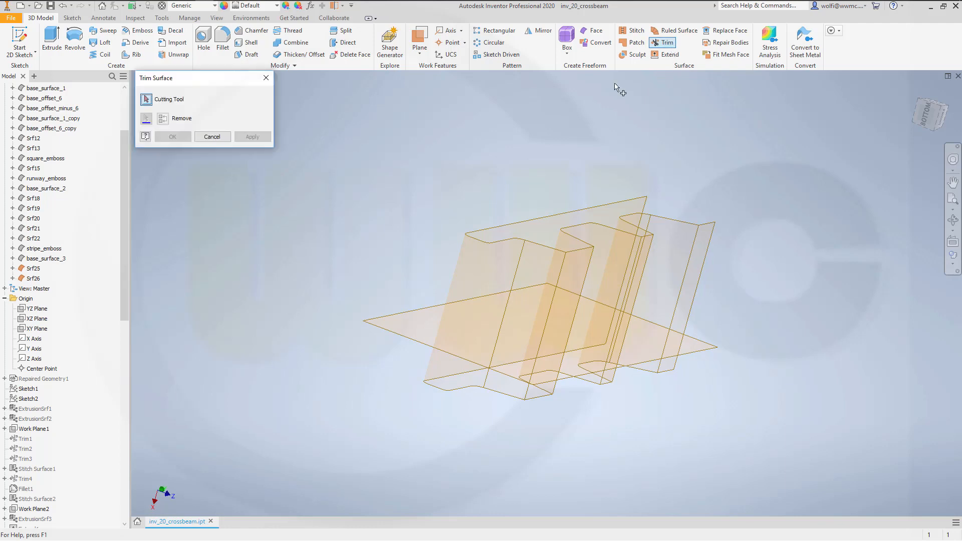
left_click(509, 258)
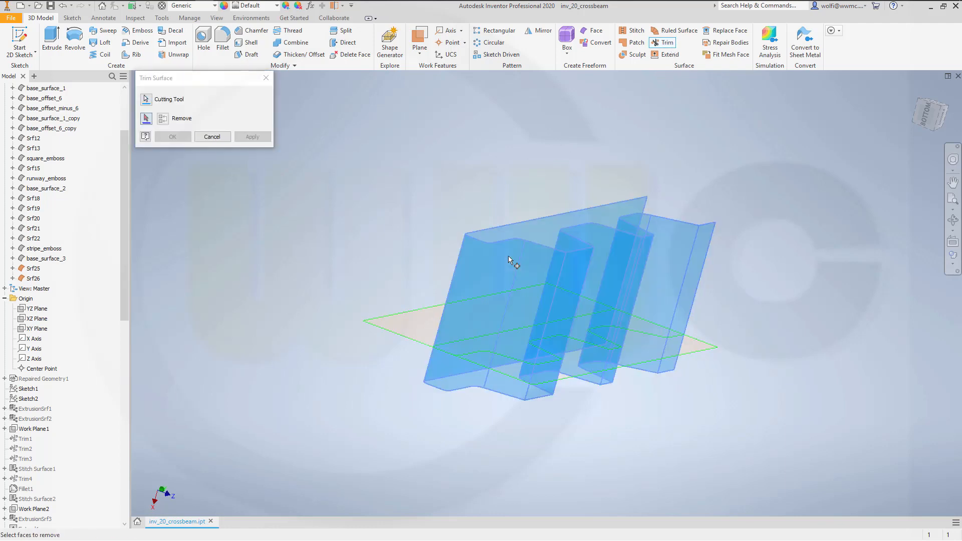
left_click(414, 319)
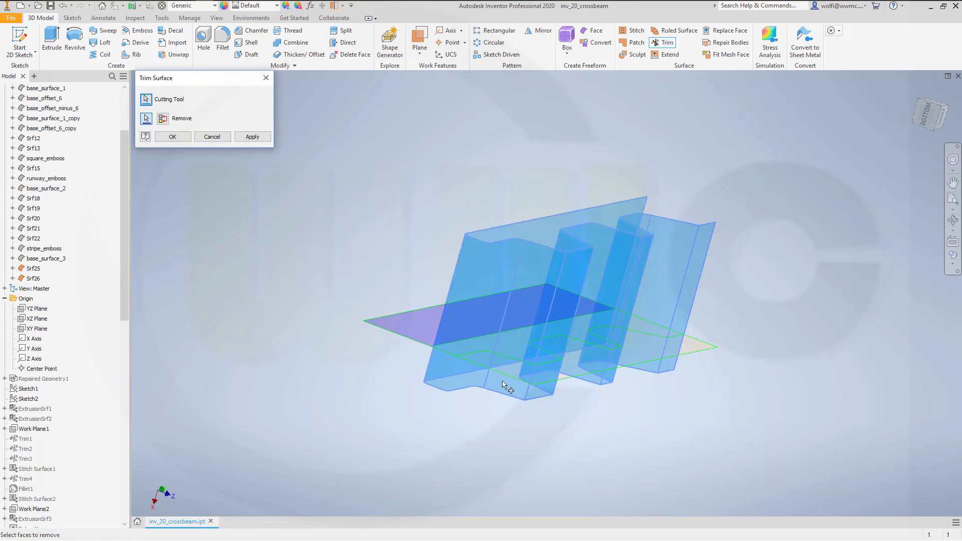
left_click(546, 376)
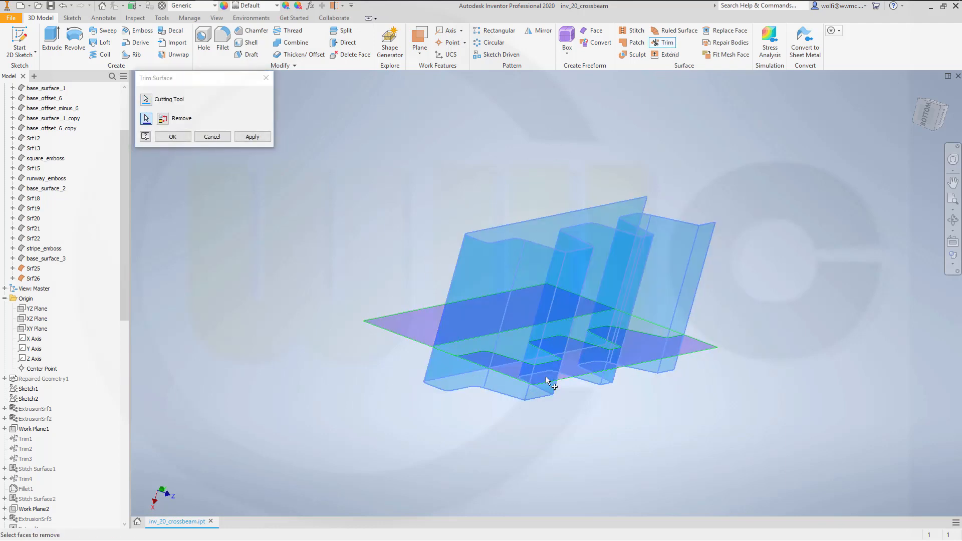
left_click(252, 137)
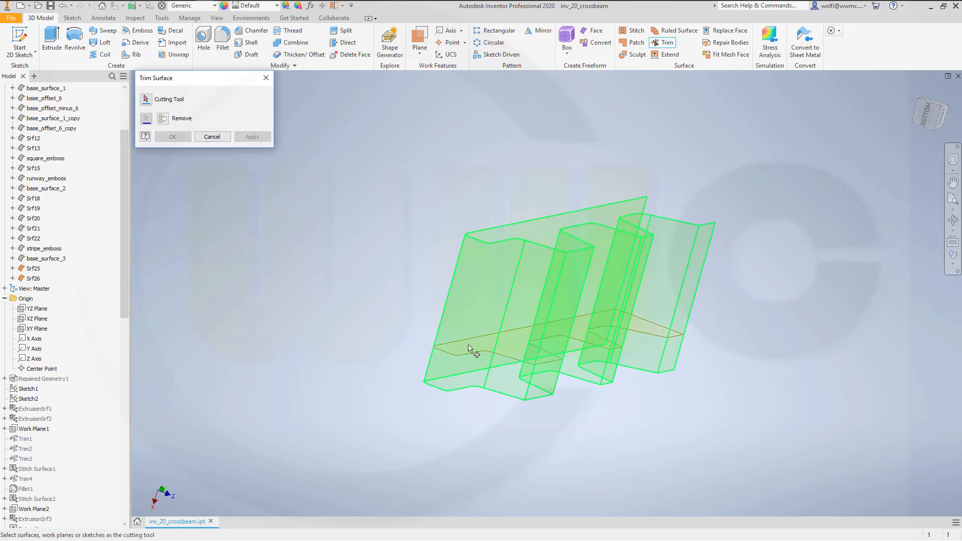
- Trim the wavy surface with the remaining flat surface as cutting tool, removing the short portion beyond it
middle_click_drag(632, 409, 640, 391, "shift")
middle_click_drag(575, 339, 552, 471)
left_click(552, 308)
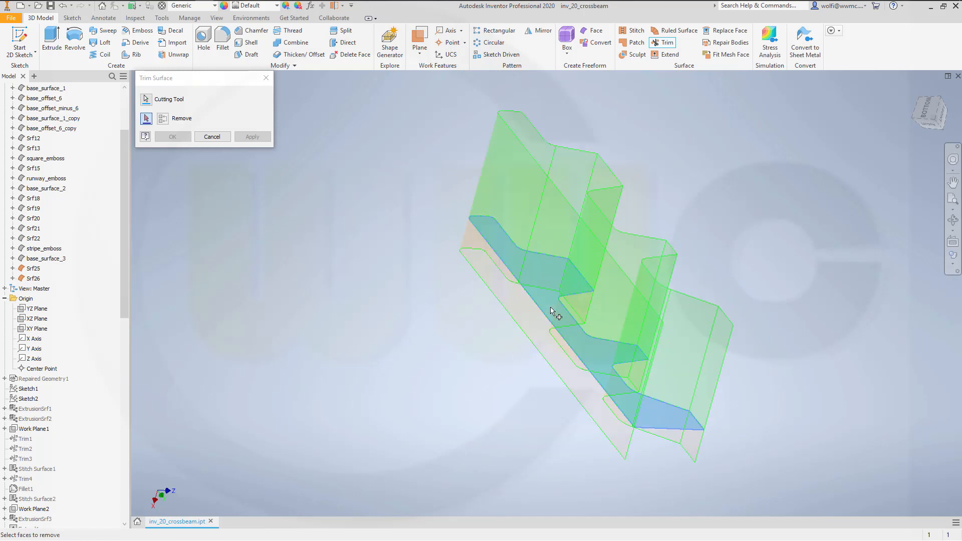
left_click(475, 244)
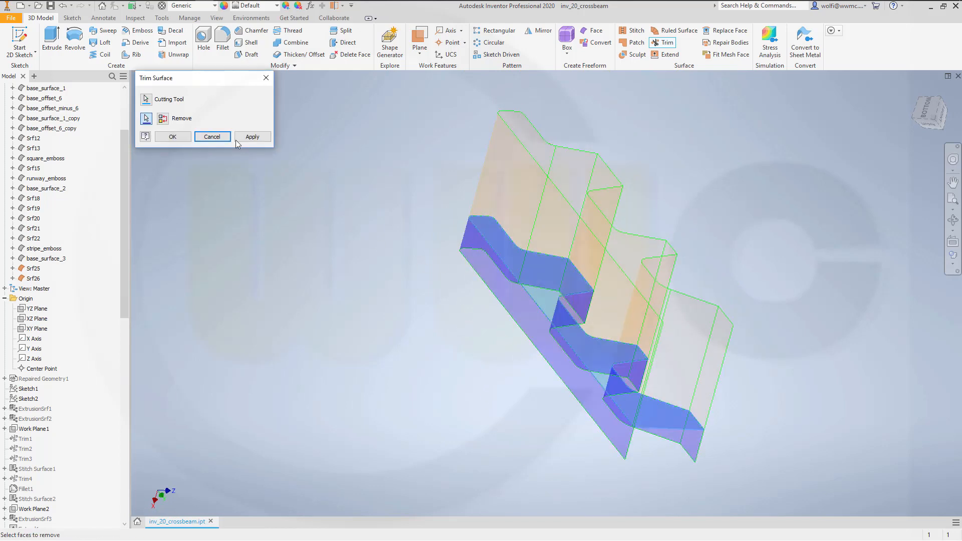
left_click(175, 138)
- Stitch the trimmed wavy surface and the flat end surface together with the 0.254 mm maximum tolerance
middle_click_drag(417, 192, 415, 223, "shift")
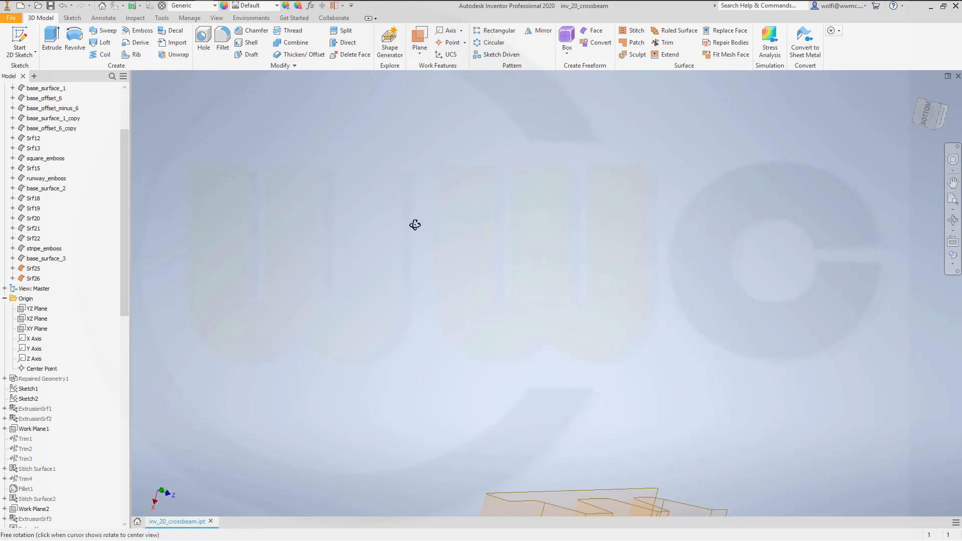
middle_click_drag(626, 371, 540, 174)
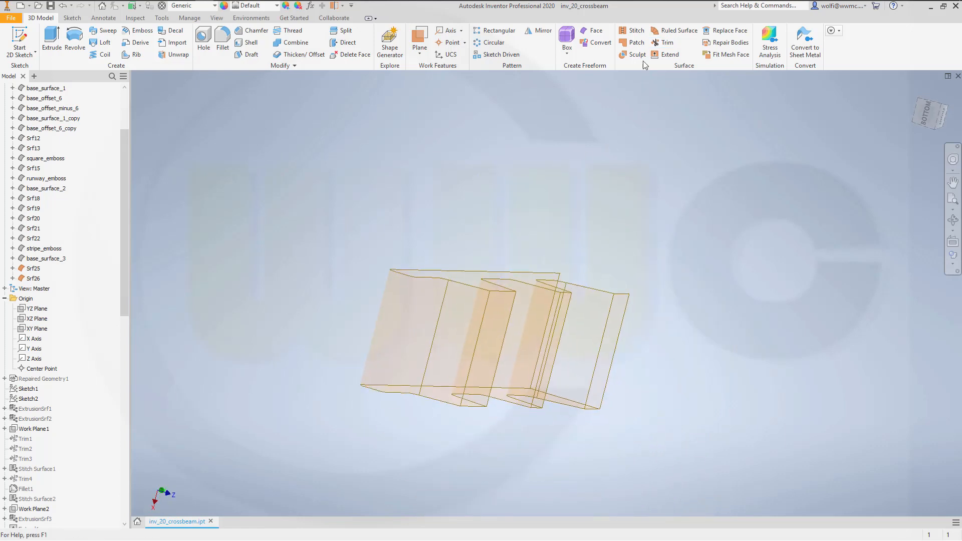
left_click(636, 30)
left_click(511, 376)
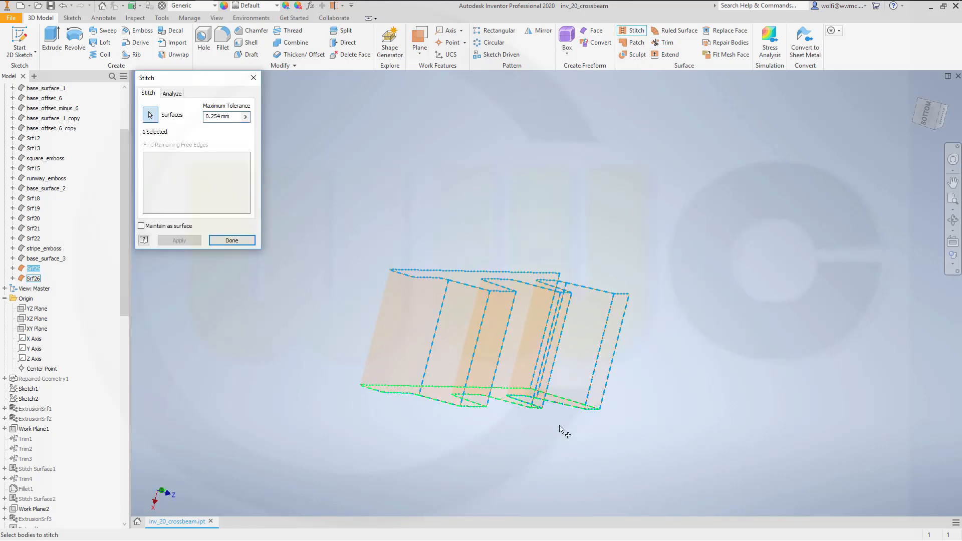
middle_click_drag(563, 492, 580, 392, "shift")
middle_click_drag(529, 160, 545, 468)
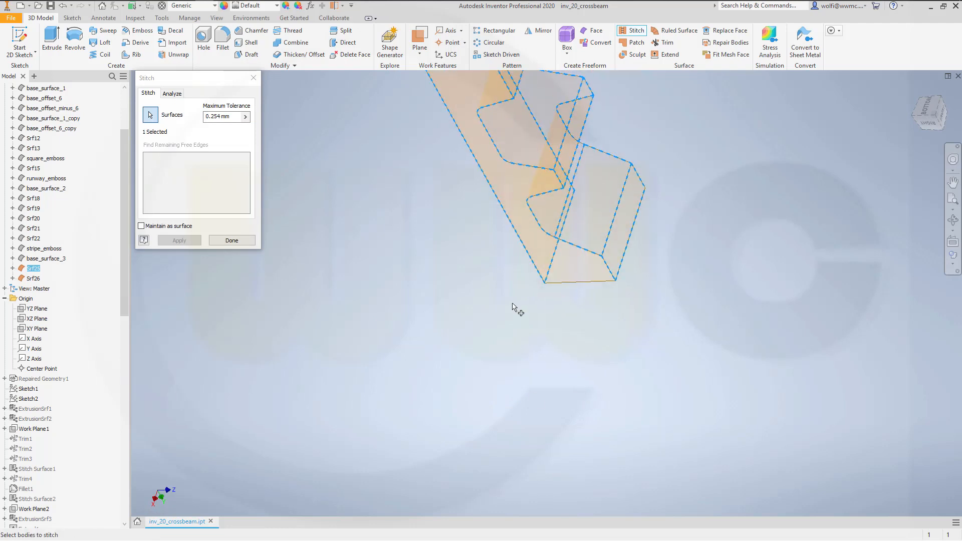
left_click(576, 278)
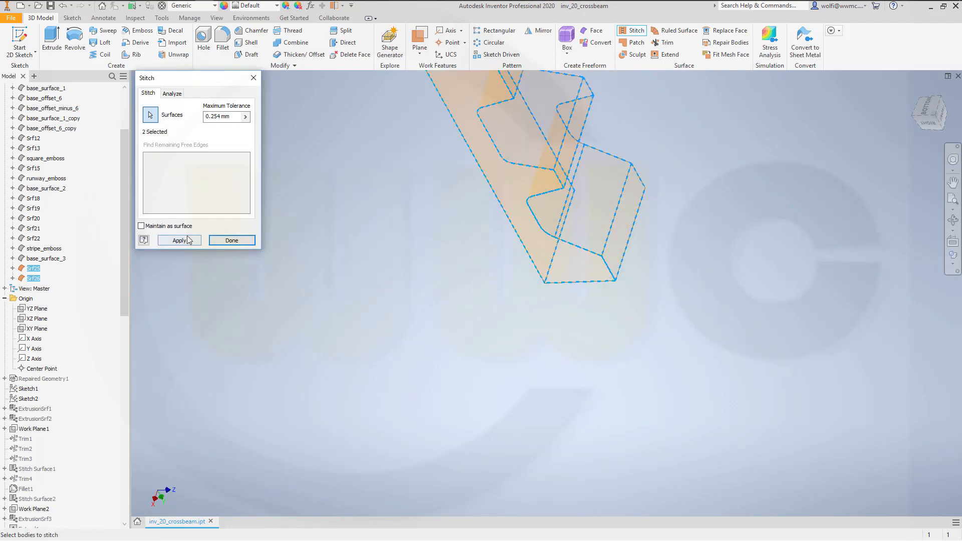
left_click(186, 240)
left_click(233, 241)
- Fillet the five sharp bend edges in the valleys of the stitched wavy surface with a radius of 3 mm
scroll(462, 223, "down", 4)
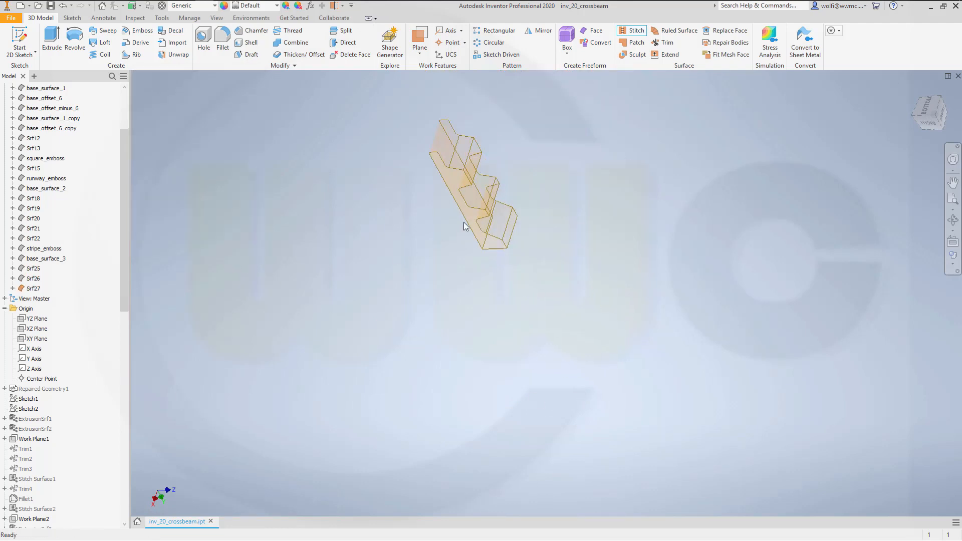
scroll(466, 224, "up", 2)
middle_click_drag(484, 248, 485, 298)
middle_click_drag(530, 321, 504, 317, "shift")
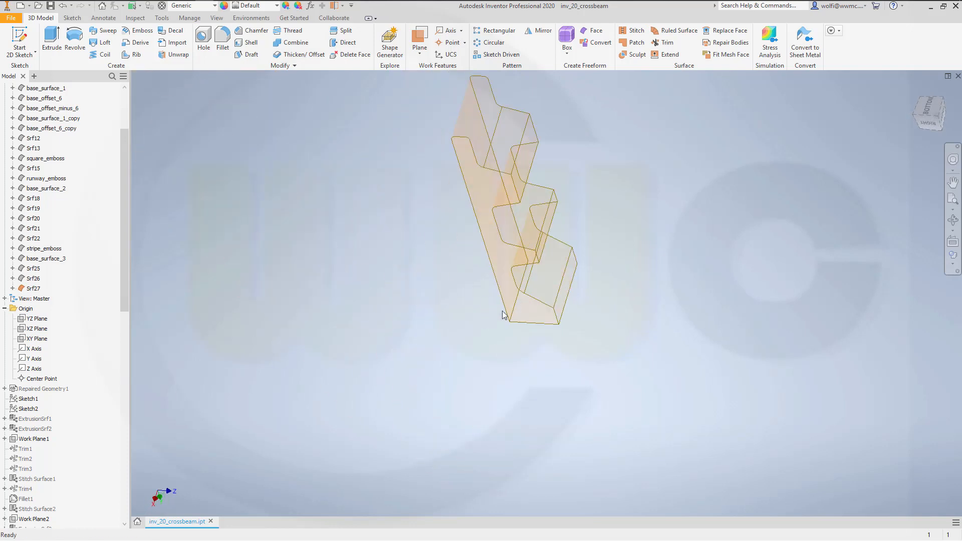
middle_click(535, 252)
scroll(536, 254, "up", 4)
middle_click_drag(672, 359, 556, 396, "shift")
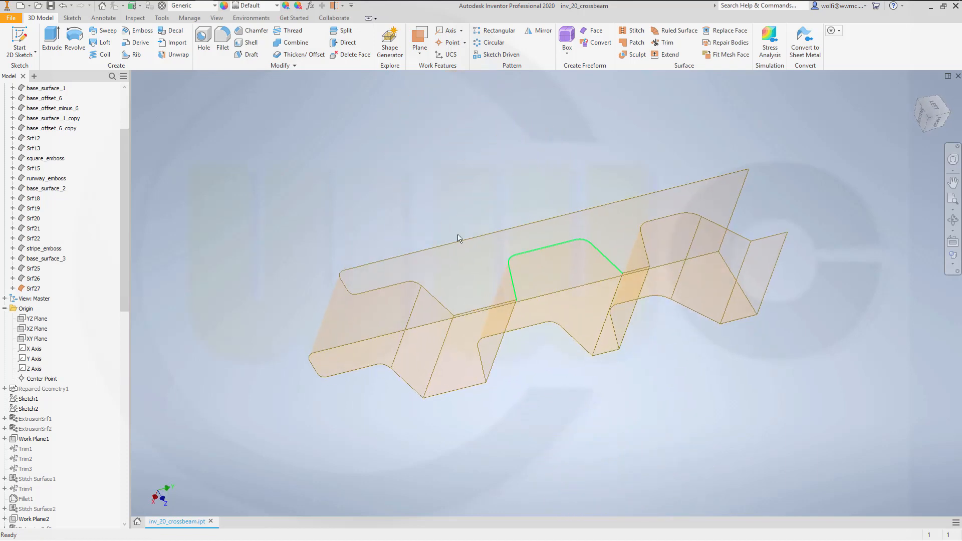
left_click(221, 42)
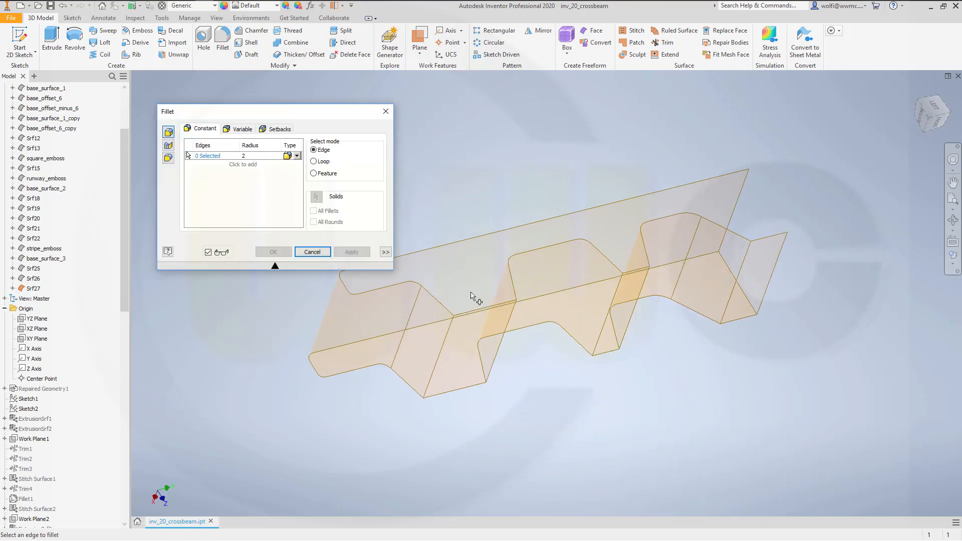
left_click(448, 338)
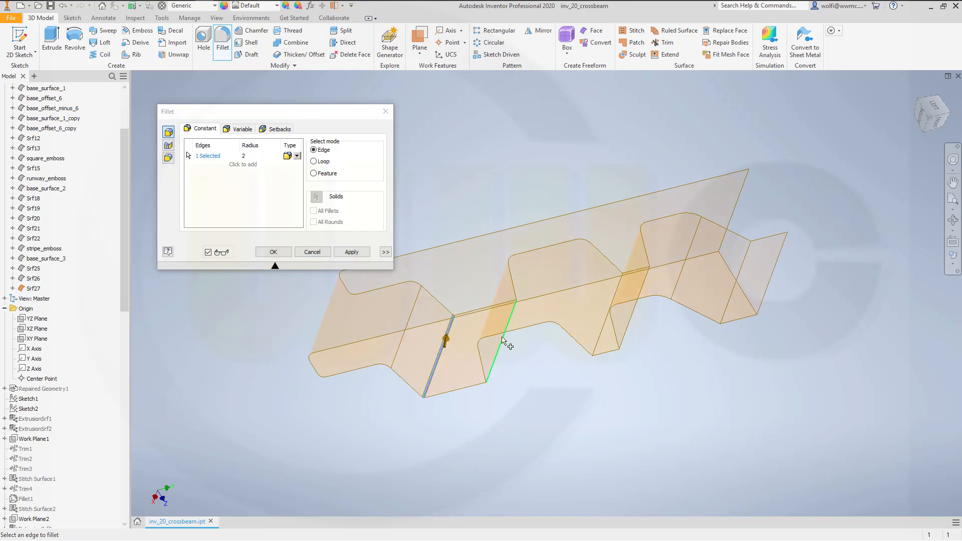
left_click(602, 335)
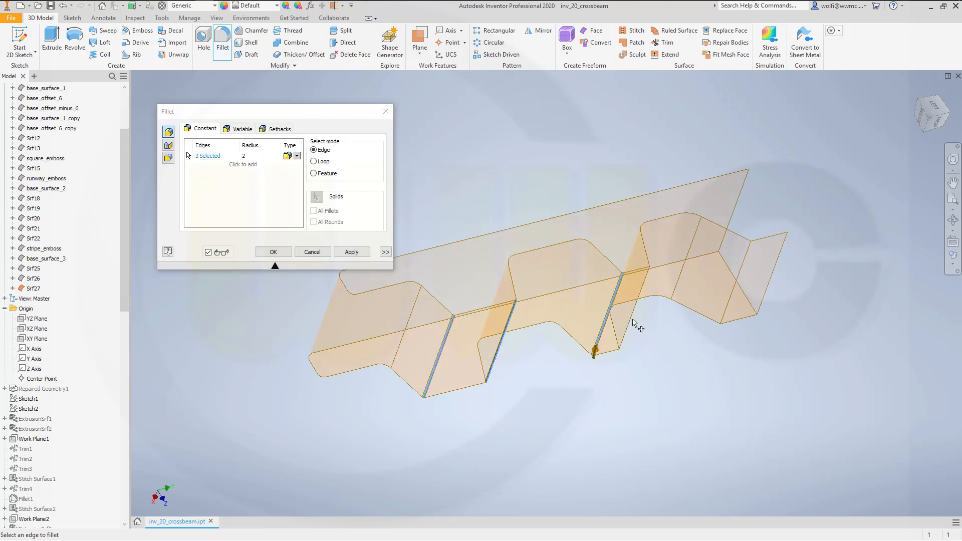
left_click(628, 326)
left_click(736, 288)
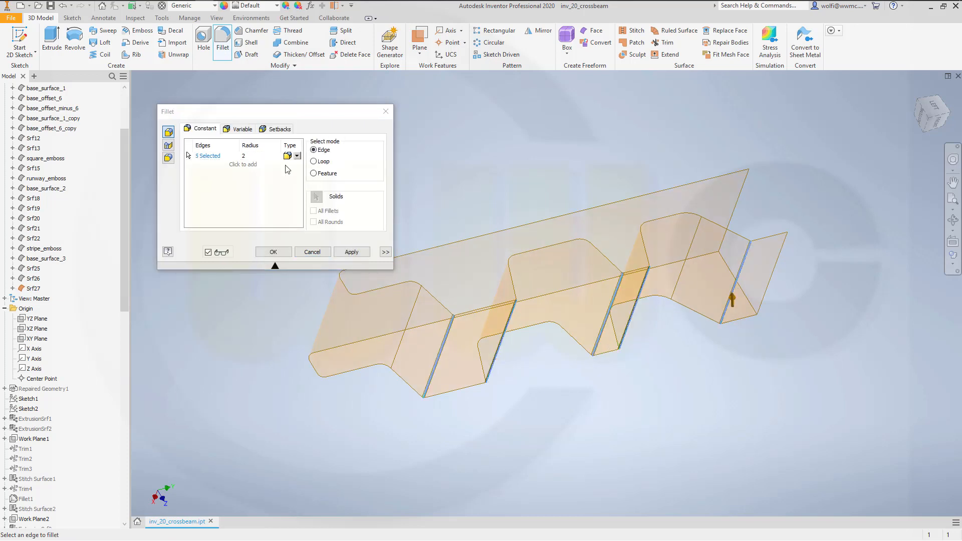
left_click(206, 156)
type("3")
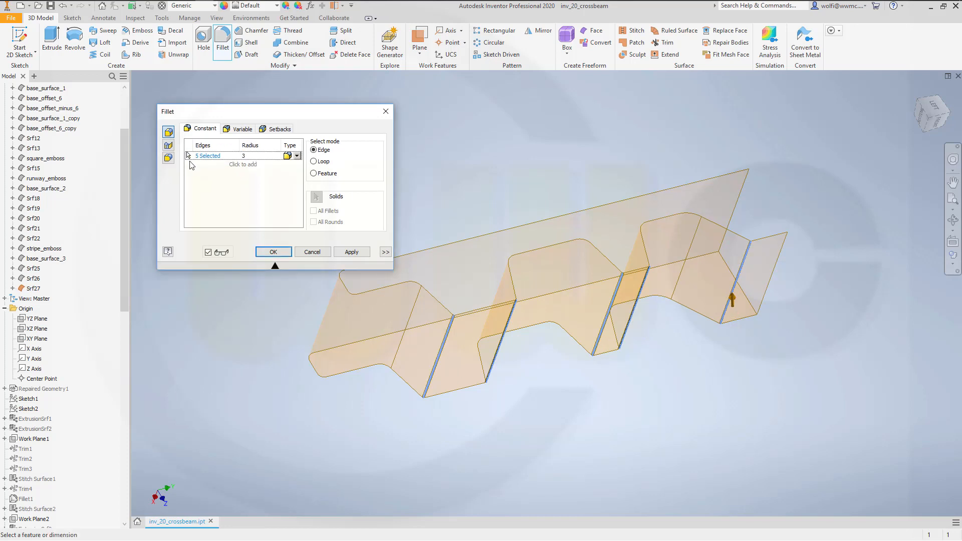
left_click(276, 249)
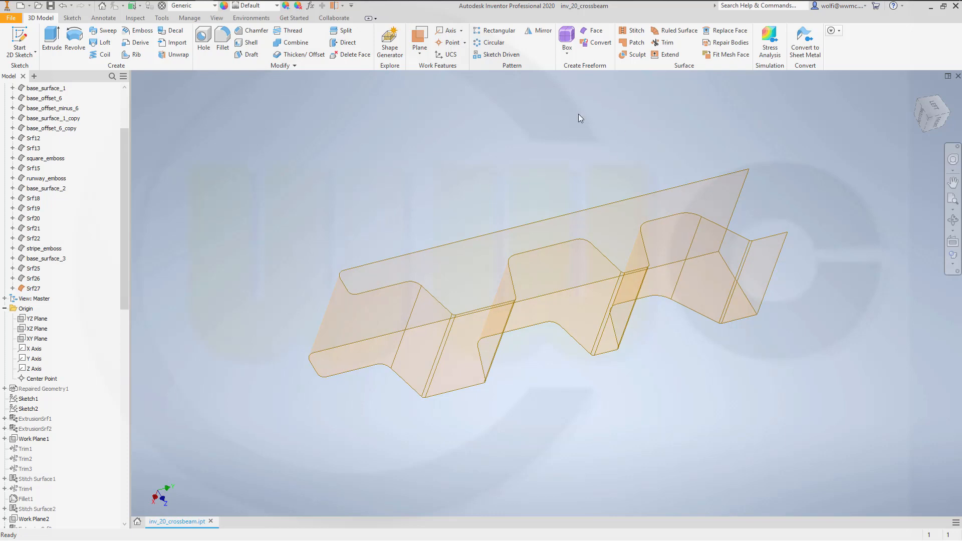
- Fillet the closed edge loop around the flat end face of the stitched wavy surface with a radius of 3 mm
left_click(223, 40)
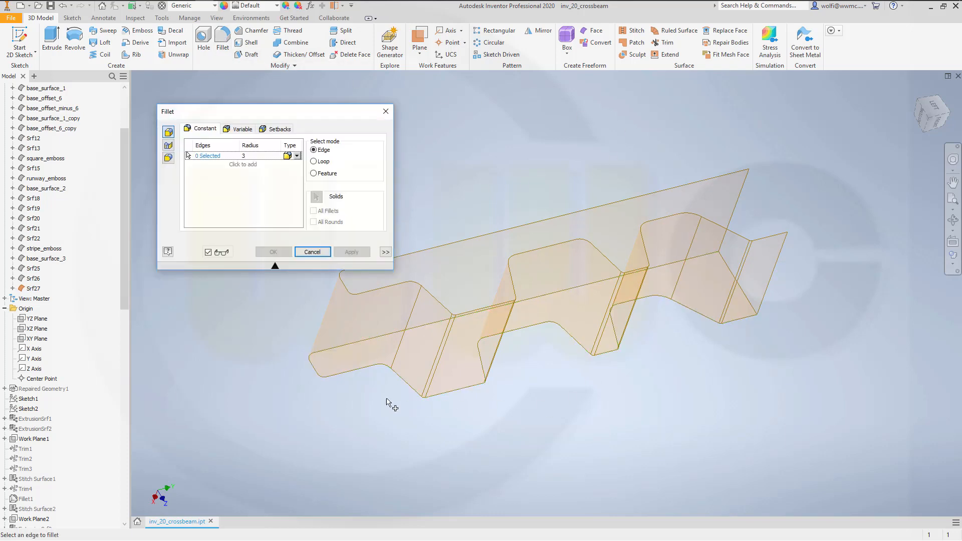
left_click(340, 379)
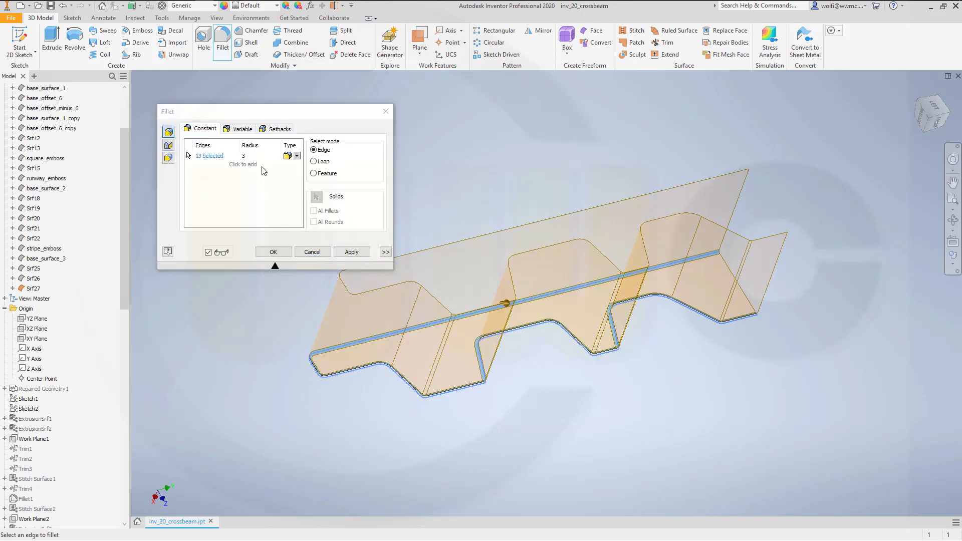
left_click(270, 252)
middle_click_drag(626, 321, 598, 299, "shift")
middle_click_drag(396, 169, 453, 161)
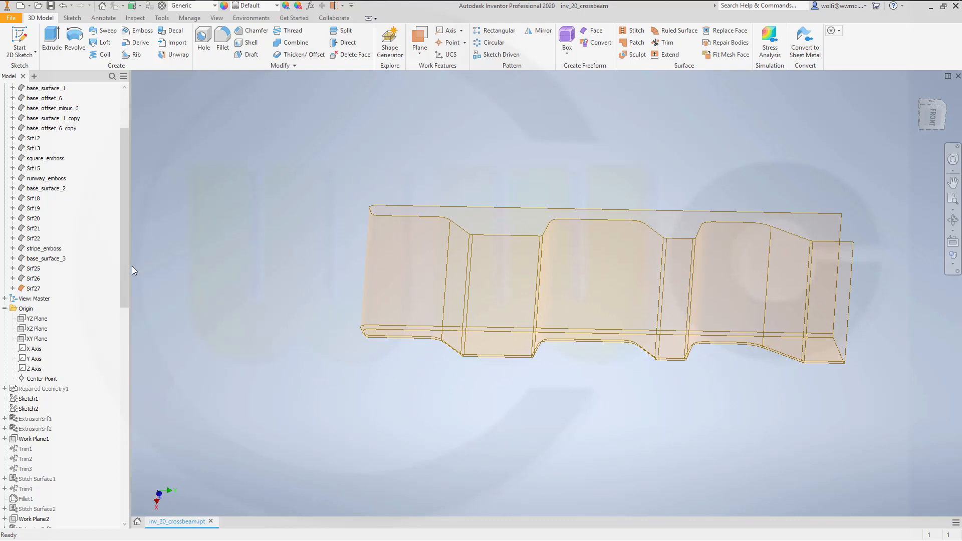
left_click_drag(125, 280, 125, 206)
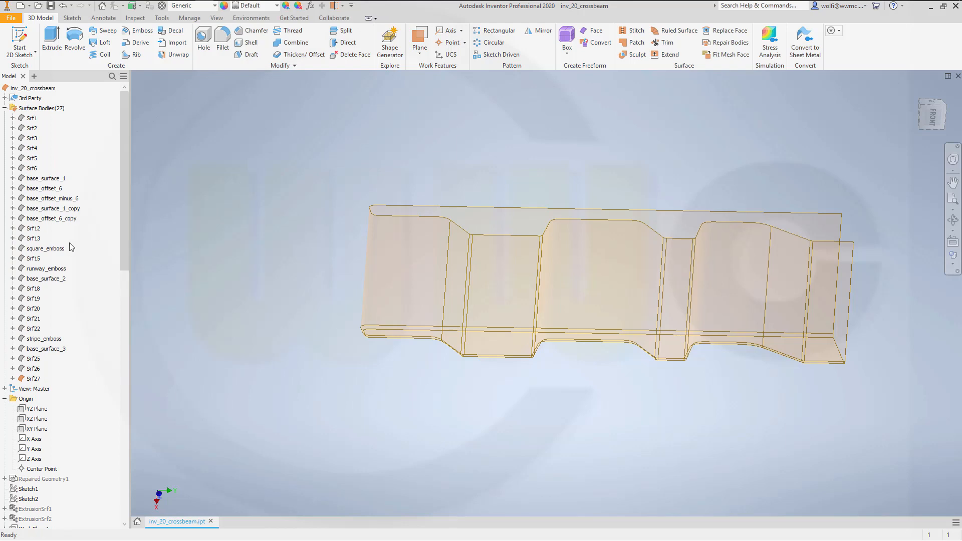
left_click(66, 210)
right_click(59, 215)
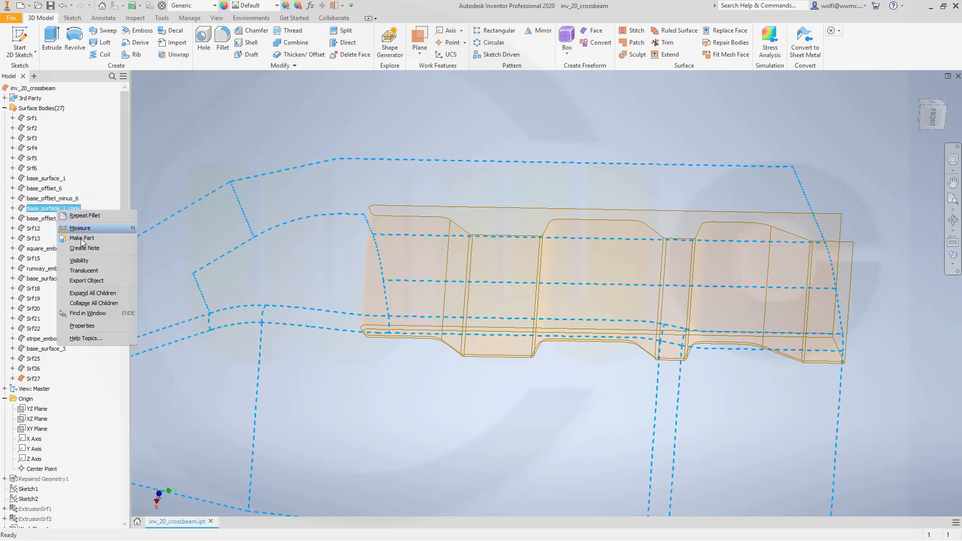
left_click(86, 261)
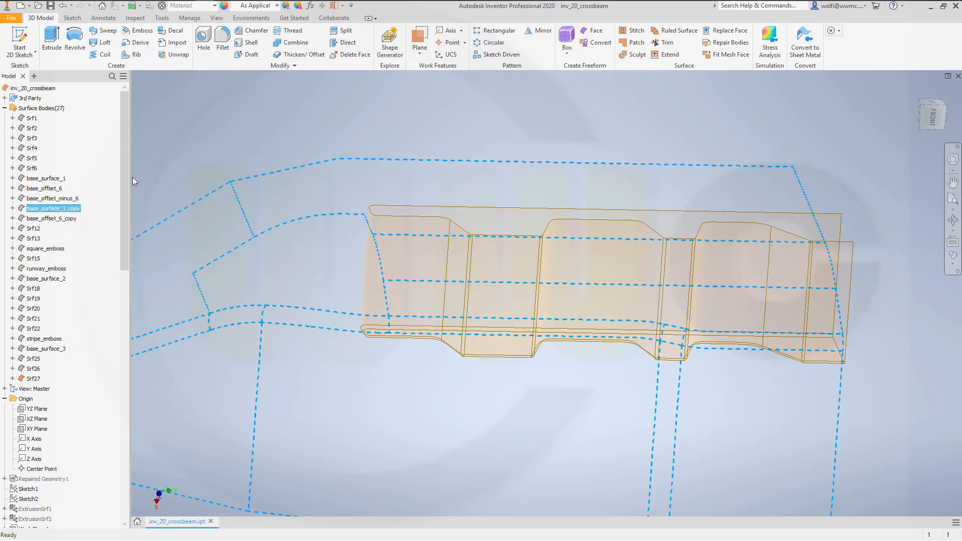
left_click(197, 154)
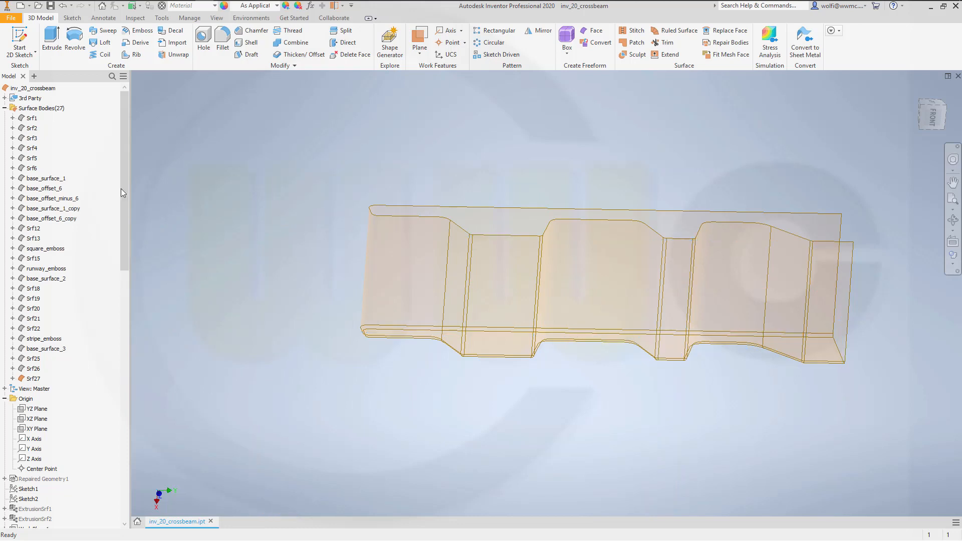
- Make the base_offset_6 surface visible and turn off translucency for the filleted wavy surface body
right_click(55, 192)
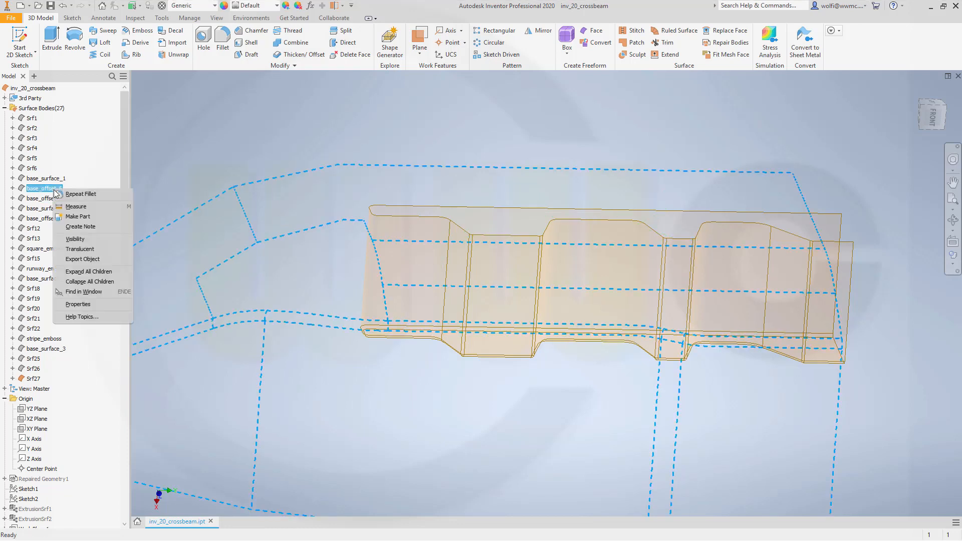
left_click(76, 239)
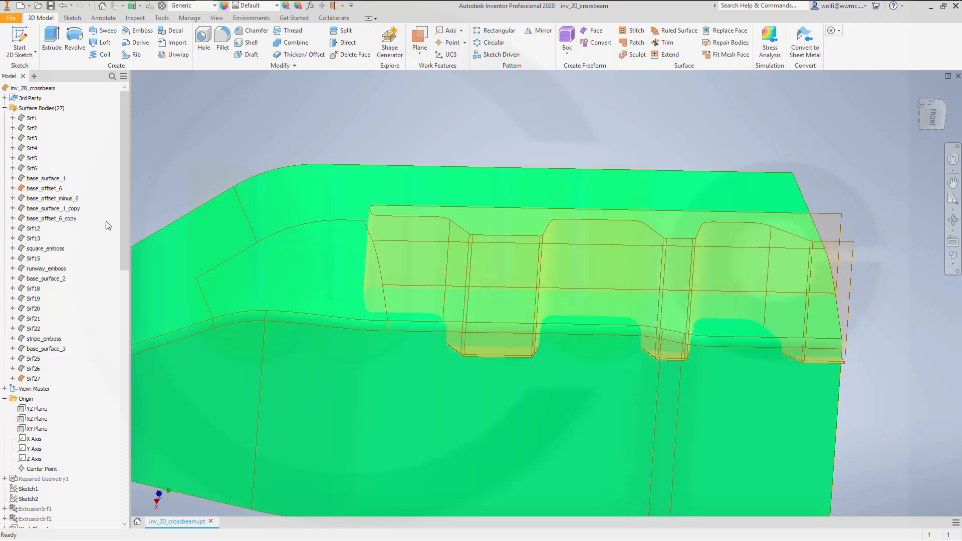
middle_click_drag(315, 248, 345, 226)
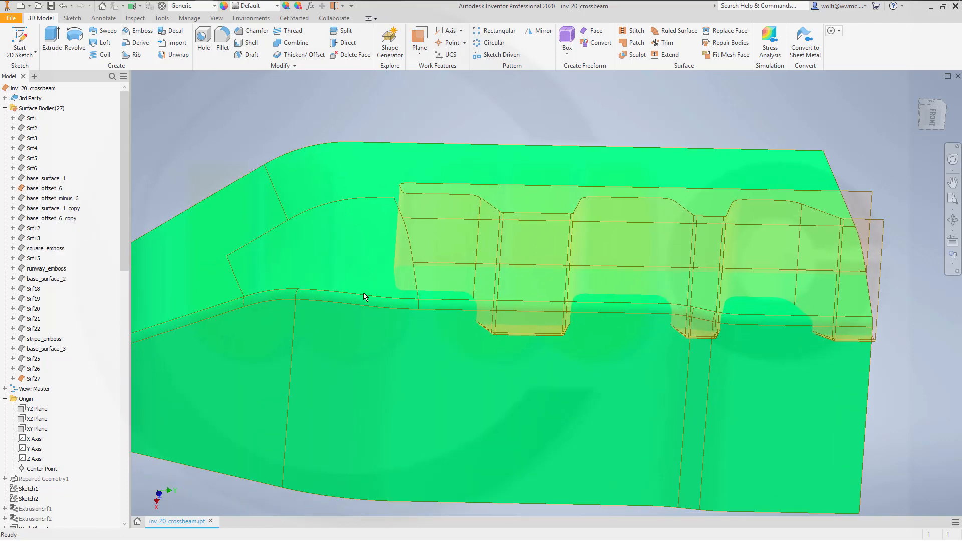
middle_click_drag(364, 296, 440, 312, "shift")
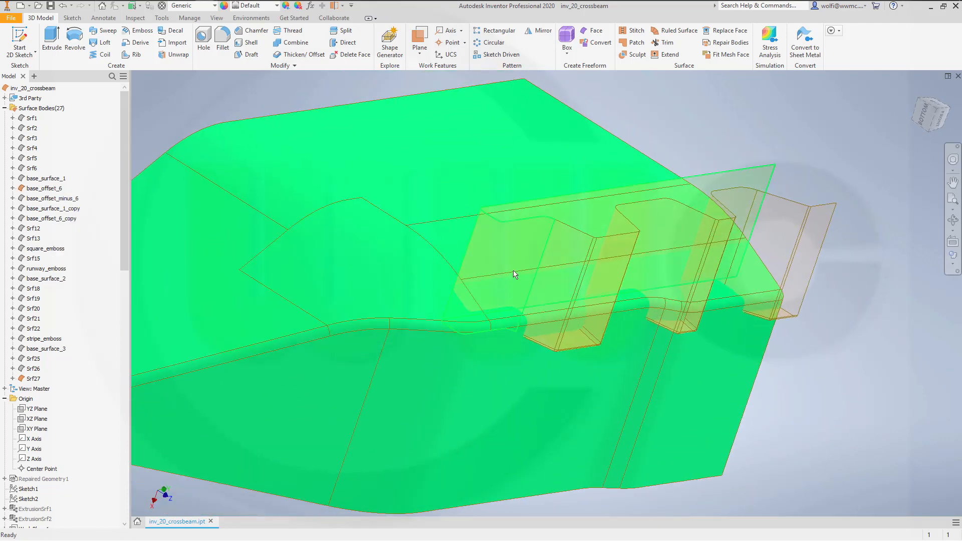
right_click(36, 380)
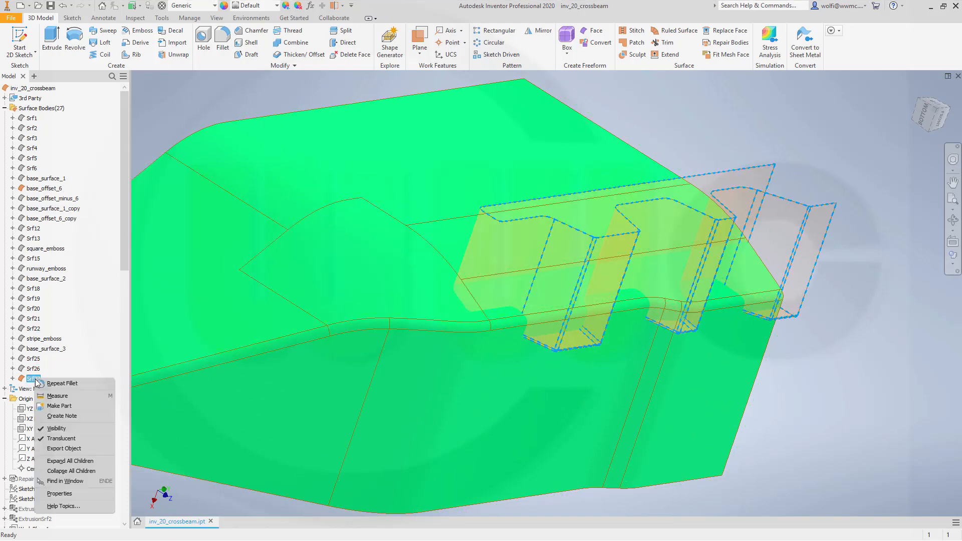
left_click(61, 438)
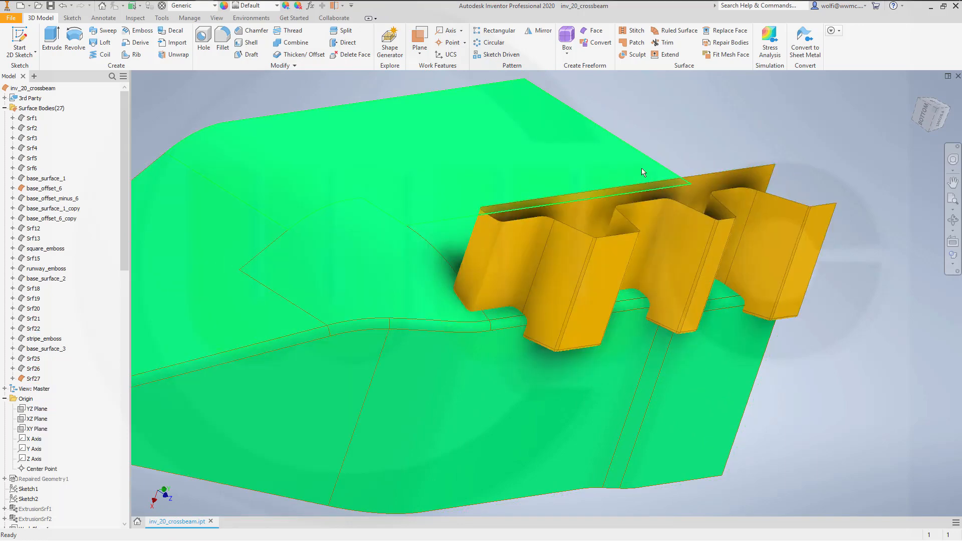
- Trim base_offset_6 with the wavy surface body as cutting tool, removing the large portion outside the wavy profile
middle_click_drag(502, 197, 433, 252, "shift")
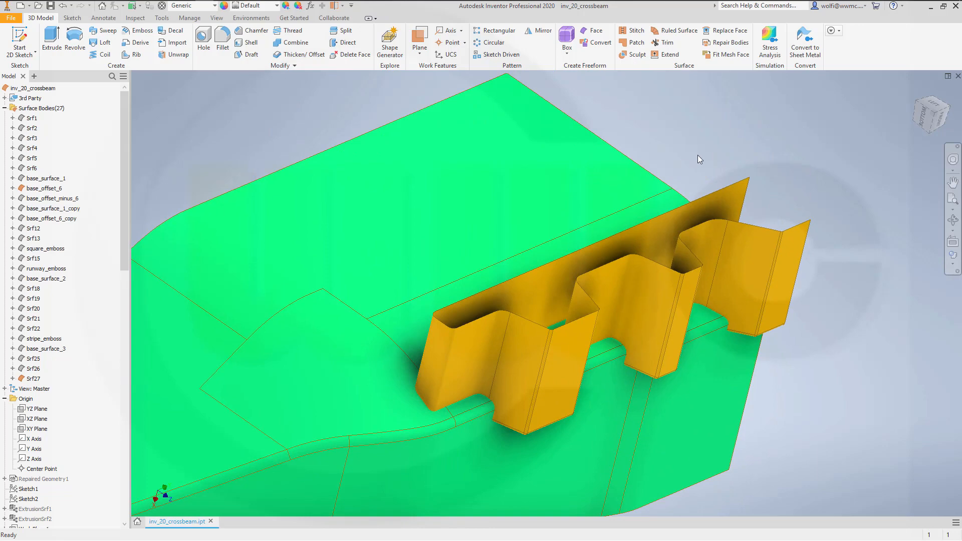
left_click(667, 43)
left_click(468, 358)
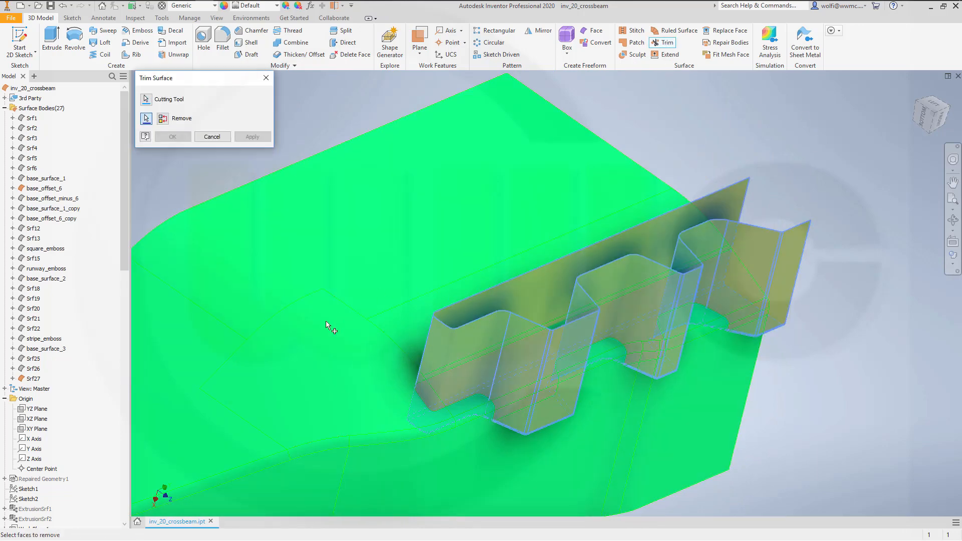
left_click(326, 322)
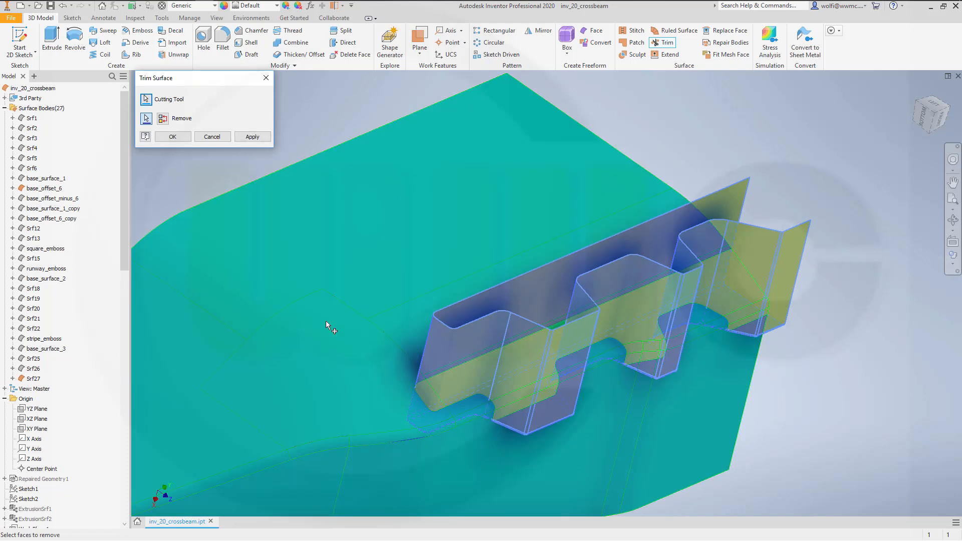
left_click(252, 137)
- Trim the wavy surface body with the remaining base_offset_6 piece as cutting tool, removing the closed end portion beyond it
middle_click_drag(481, 273, 296, 241, "shift")
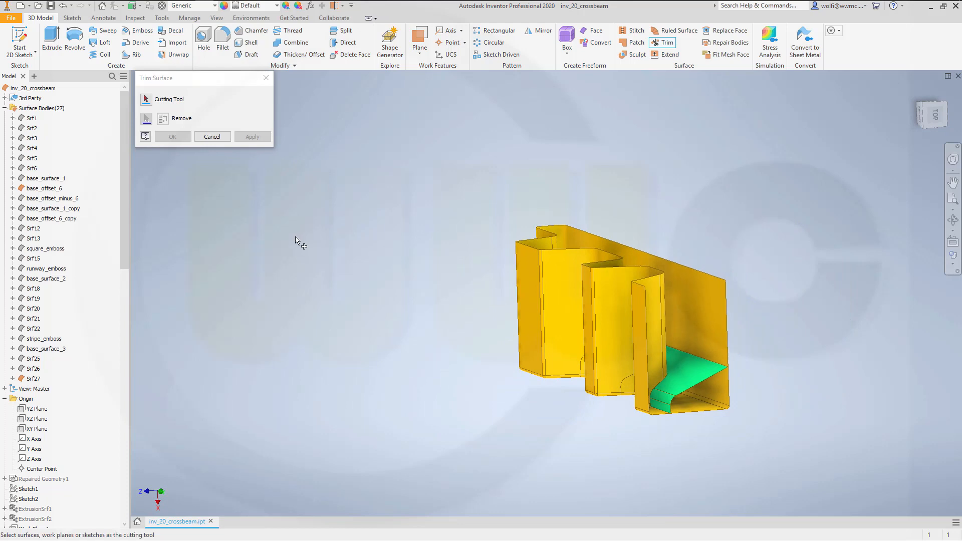
left_click(690, 378)
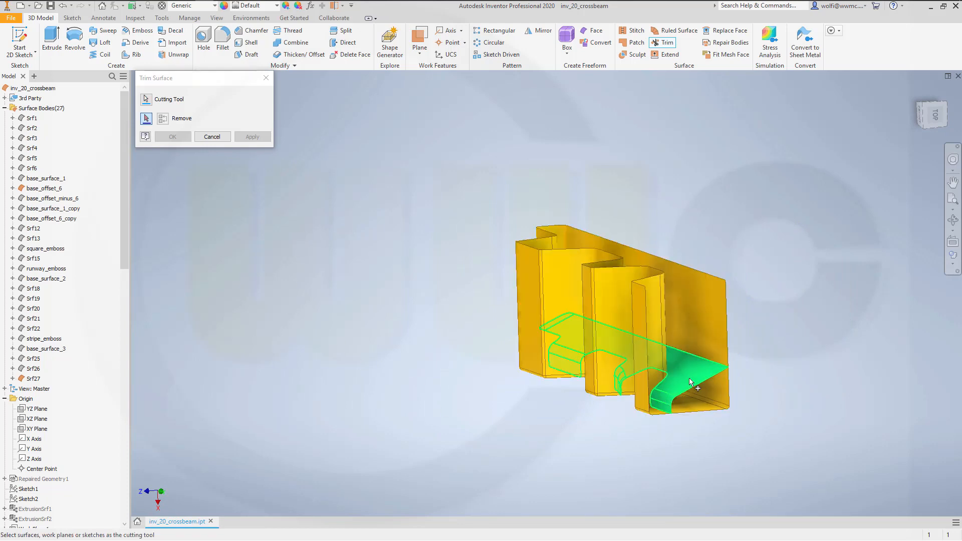
left_click(717, 397)
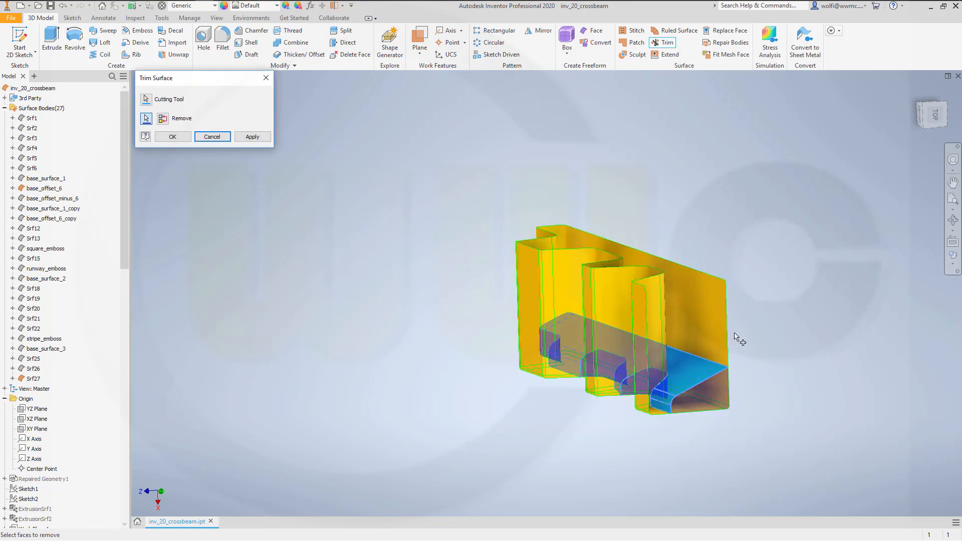
left_click(172, 137)
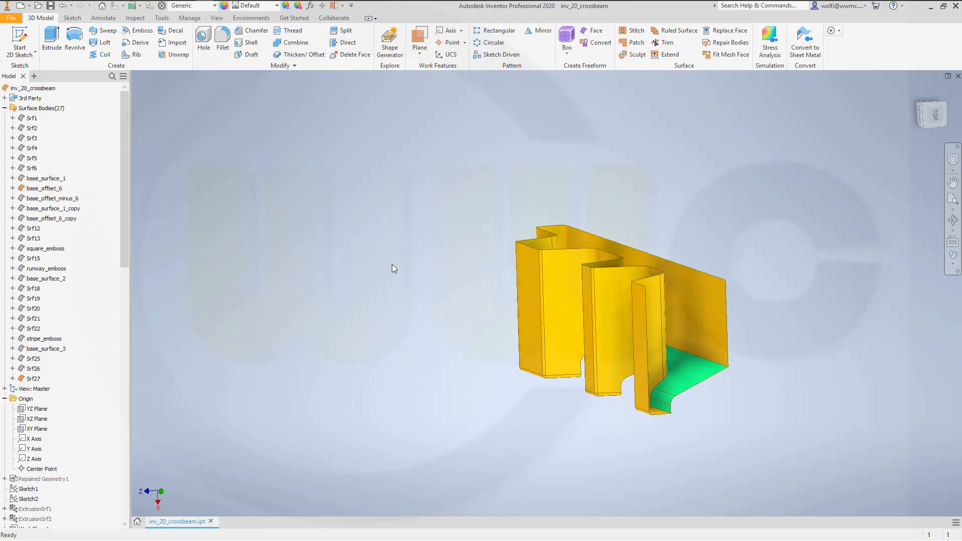
- Stitch the trimmed wavy surface body and the remaining base_offset_6 piece together with the 0.254 mm maximum tolerance
middle_click_drag(392, 268, 563, 192, "shift")
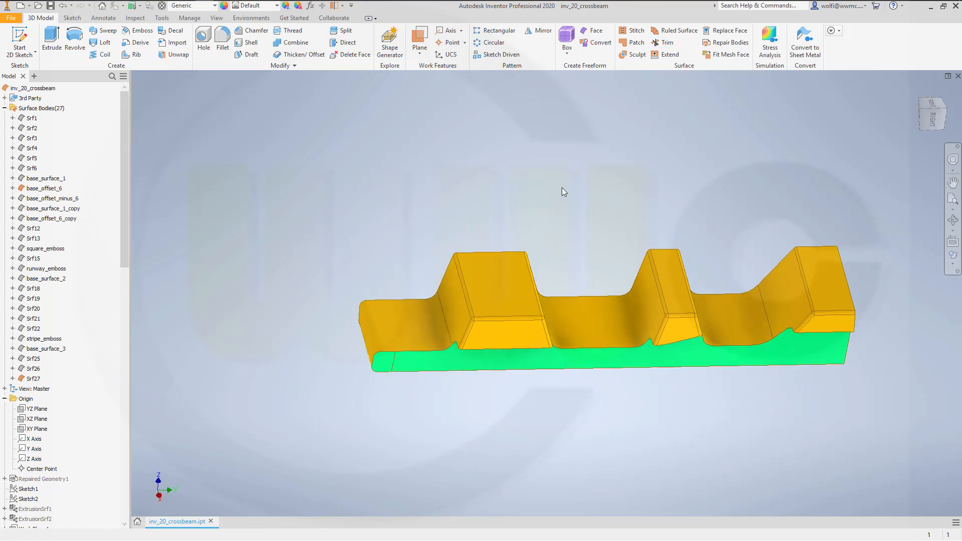
left_click(637, 30)
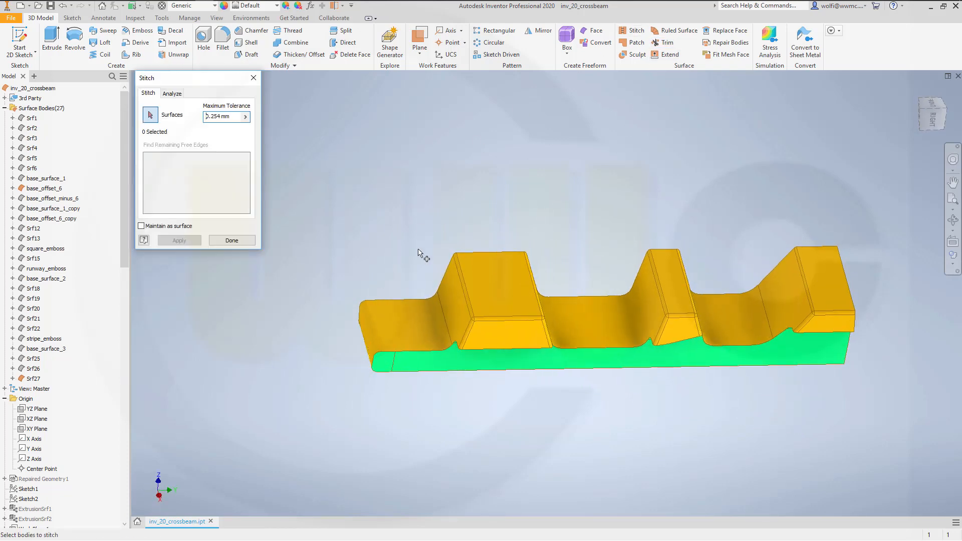
left_click(426, 314)
left_click(435, 365)
left_click(178, 242)
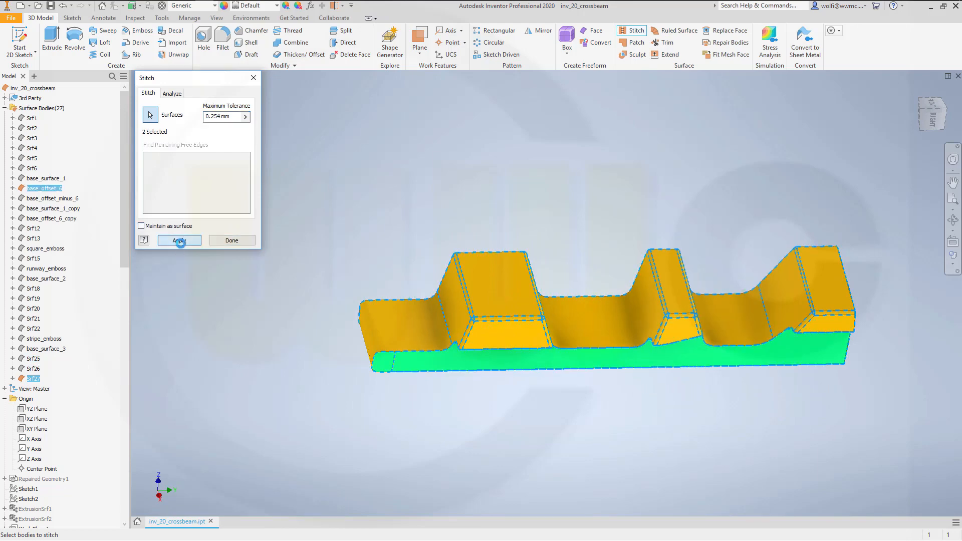
left_click(231, 241)
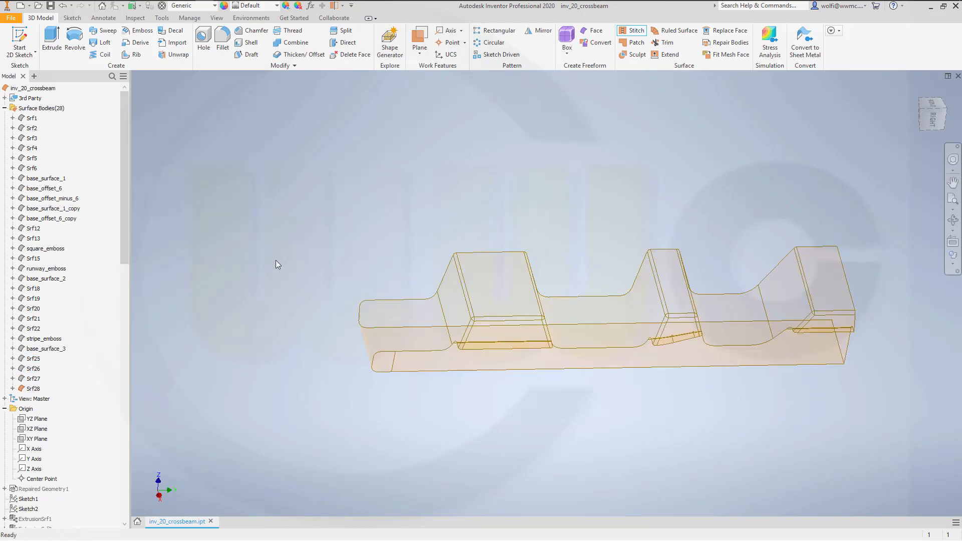
- Fillet the edge loop where the base_offset_6 piece meets the wavy walls with a radius of 2 mm
middle_click_drag(326, 267, 437, 271, "shift")
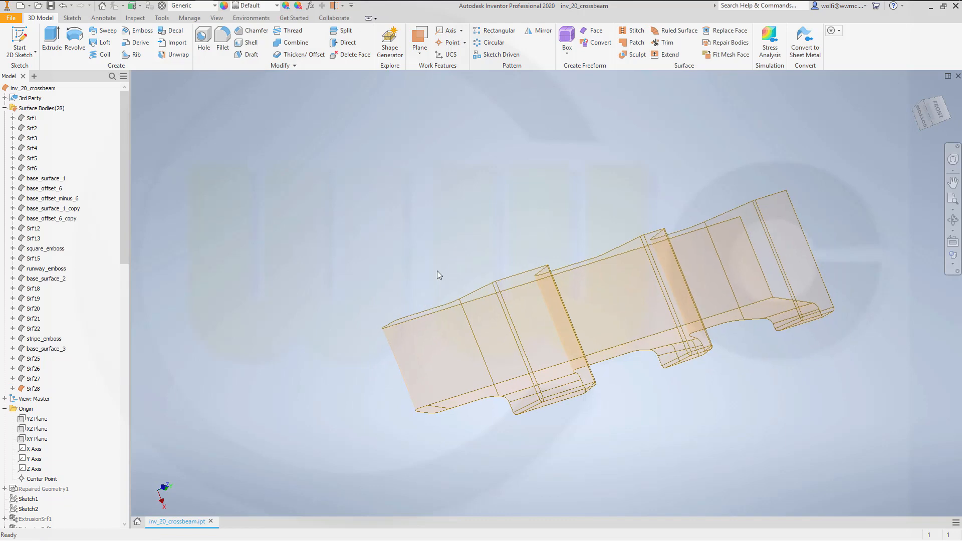
left_click(222, 38)
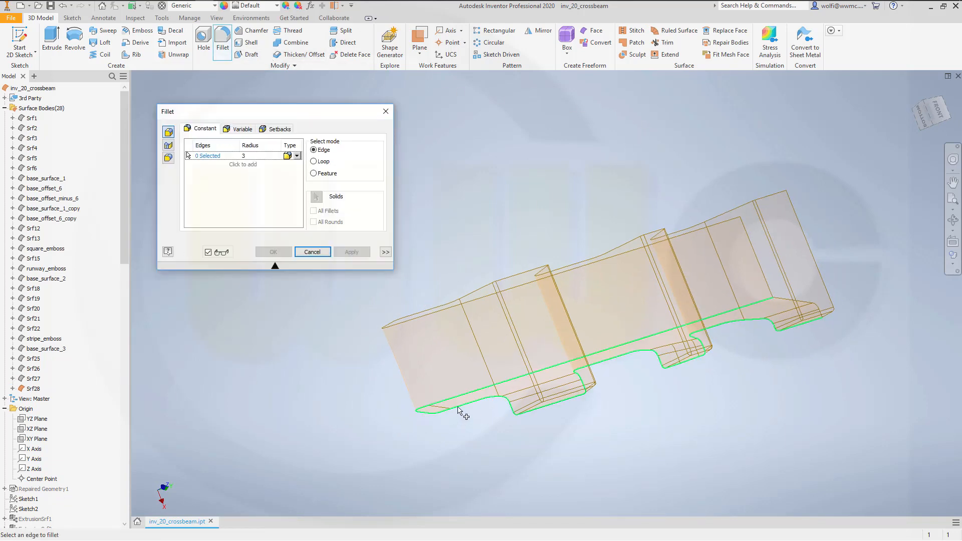
left_click(492, 404)
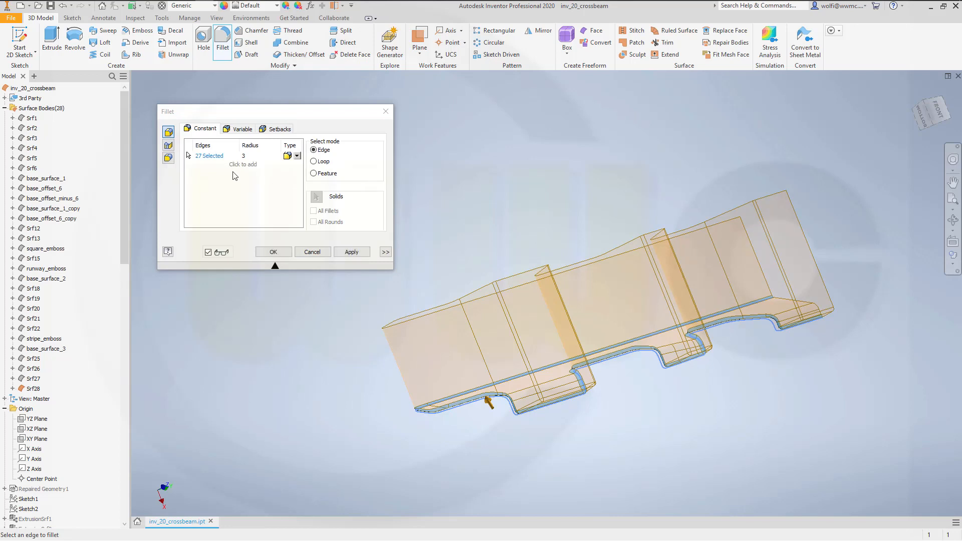
left_click(263, 154)
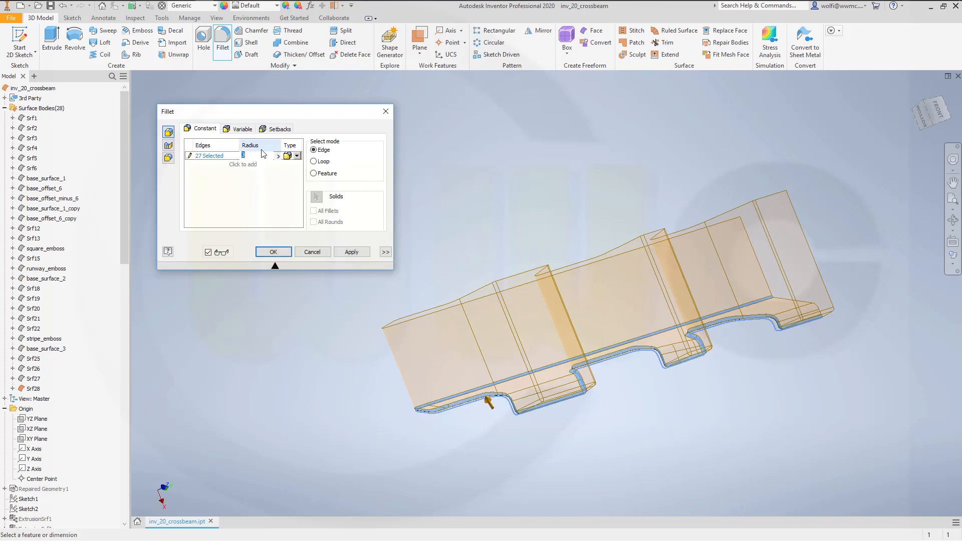
type("2")
left_click(274, 252)
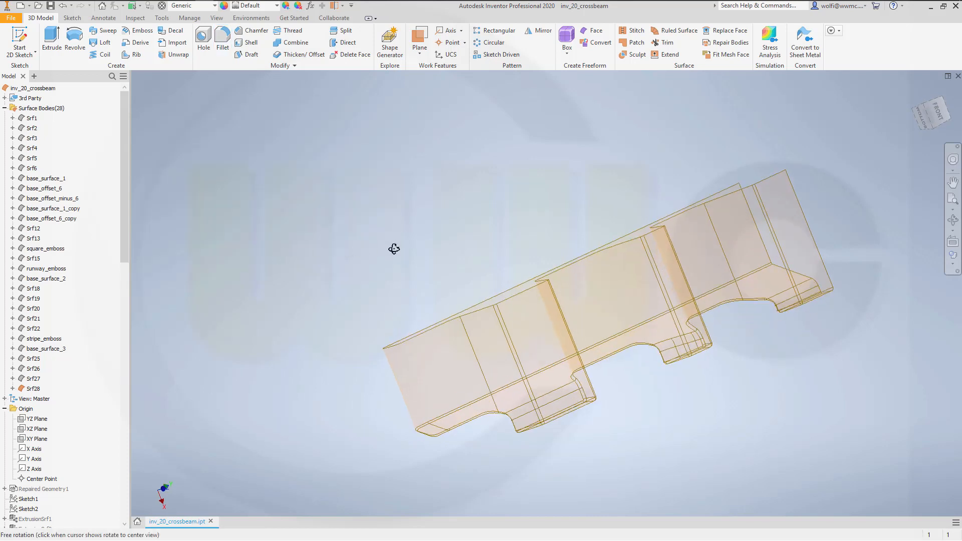
- Rename the newly stitched and filleted surface body as tooth_emboss
scroll(126, 252, "down", 7)
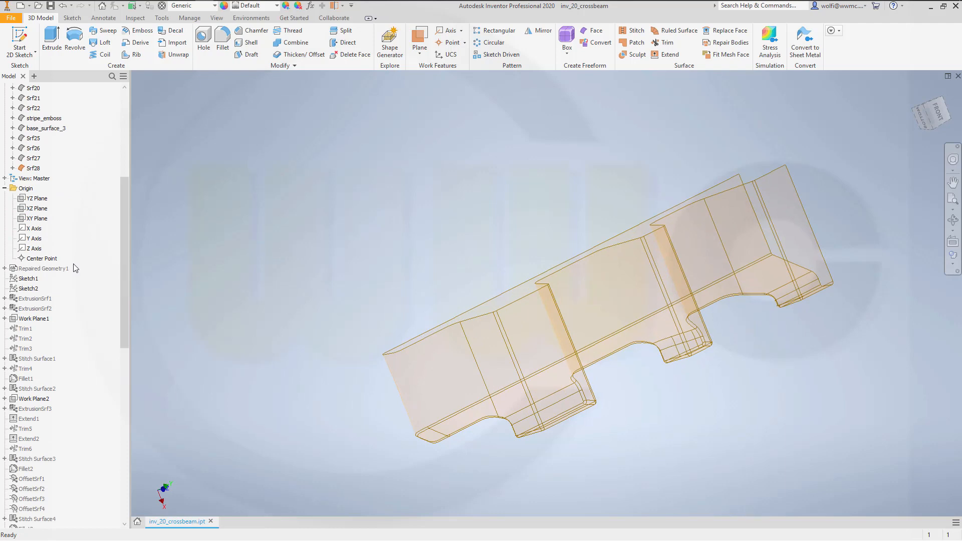
left_click(38, 170)
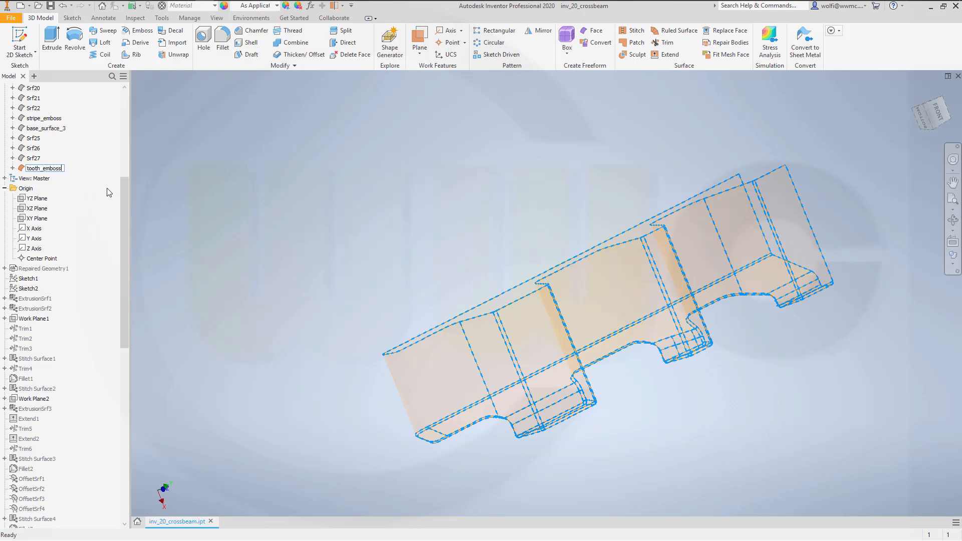
key("Return")
left_click(560, 183)
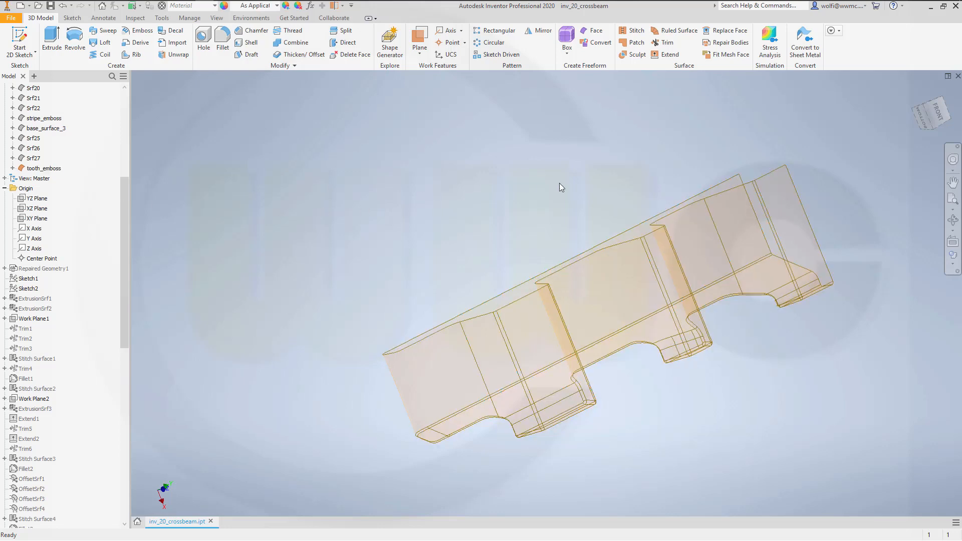
- Turn off translucency for the tooth_emboss surface body
middle_click_drag(536, 221, 506, 218, "shift")
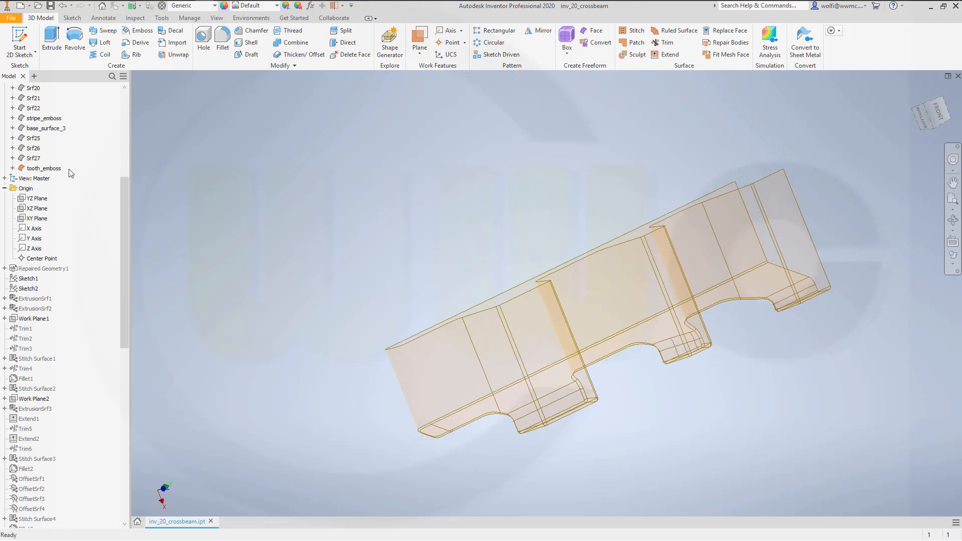
right_click(44, 169)
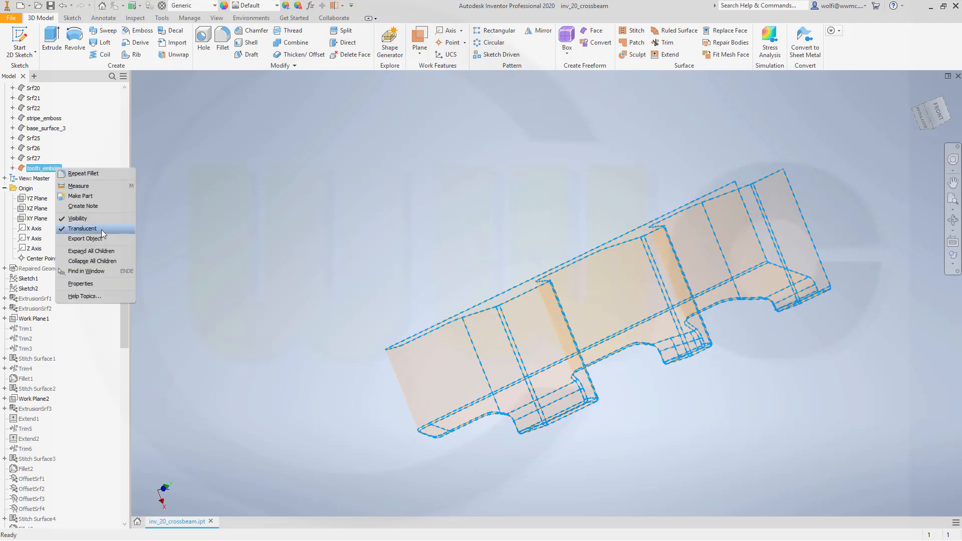
left_click(82, 228)
middle_click_drag(582, 246, 621, 279, "shift")
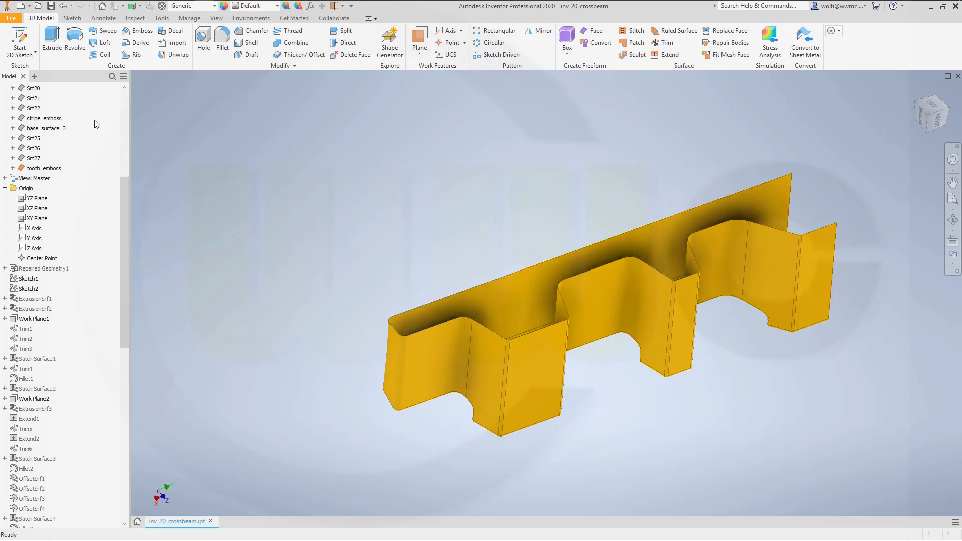
- Show the base_surface_3 surface body together with tooth_emboss
right_click(60, 132)
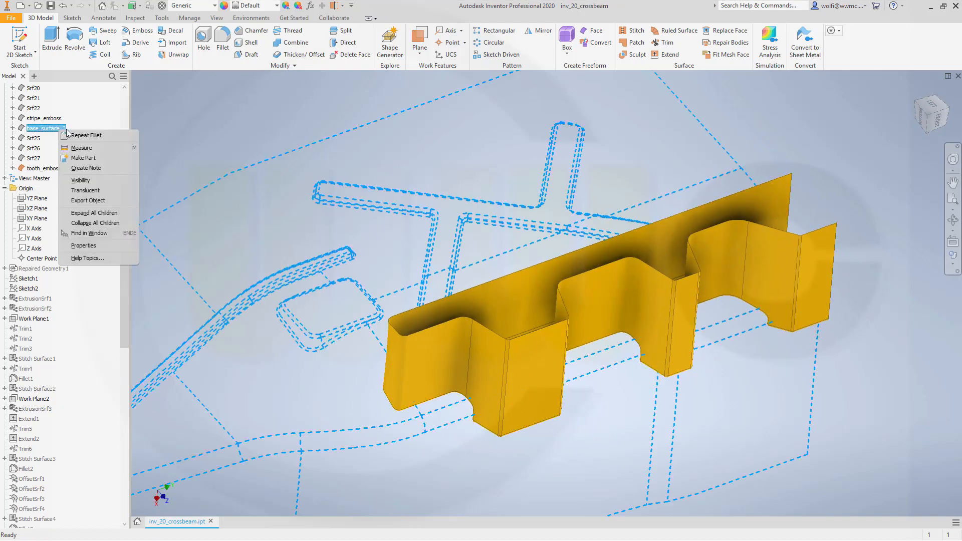
left_click(96, 183)
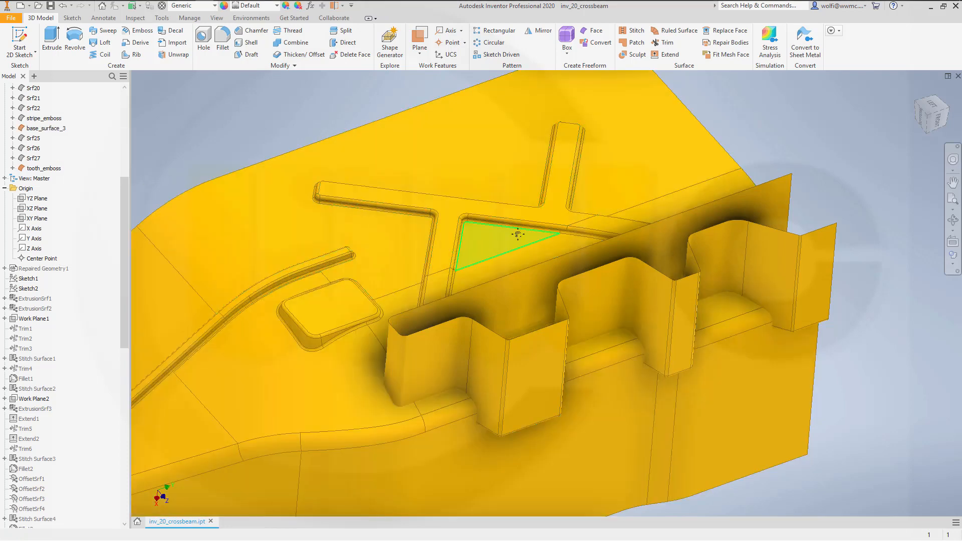
middle_click_drag(521, 180, 518, 230, "shift")
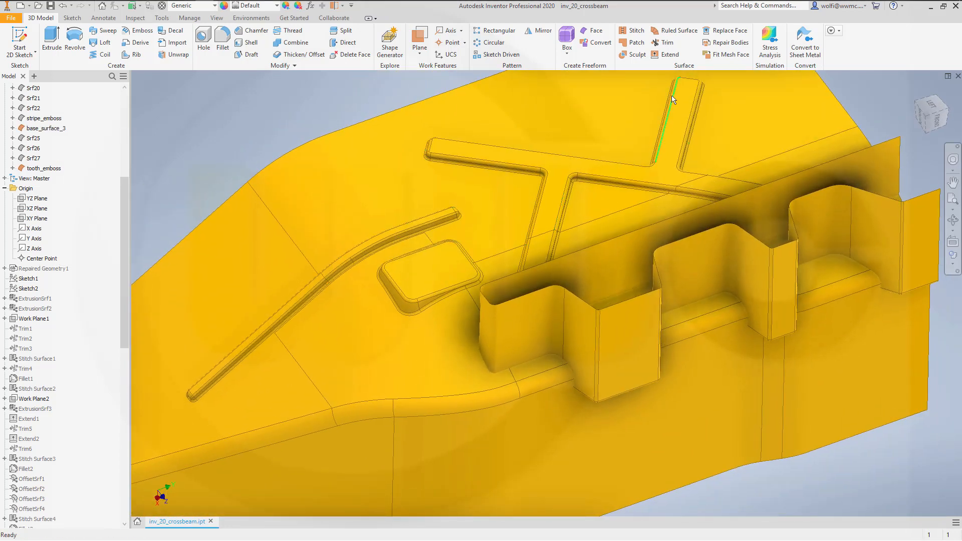
left_click(666, 42)
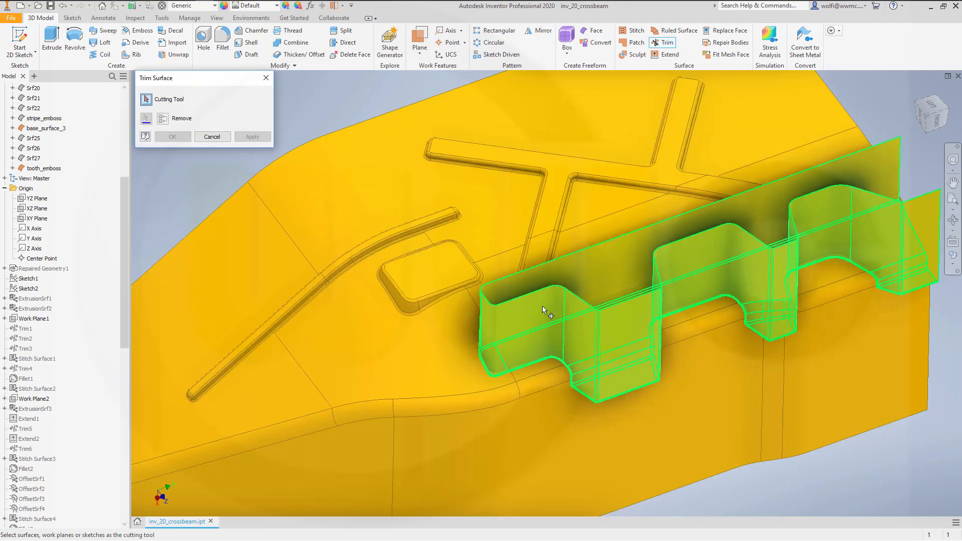
left_click(542, 306)
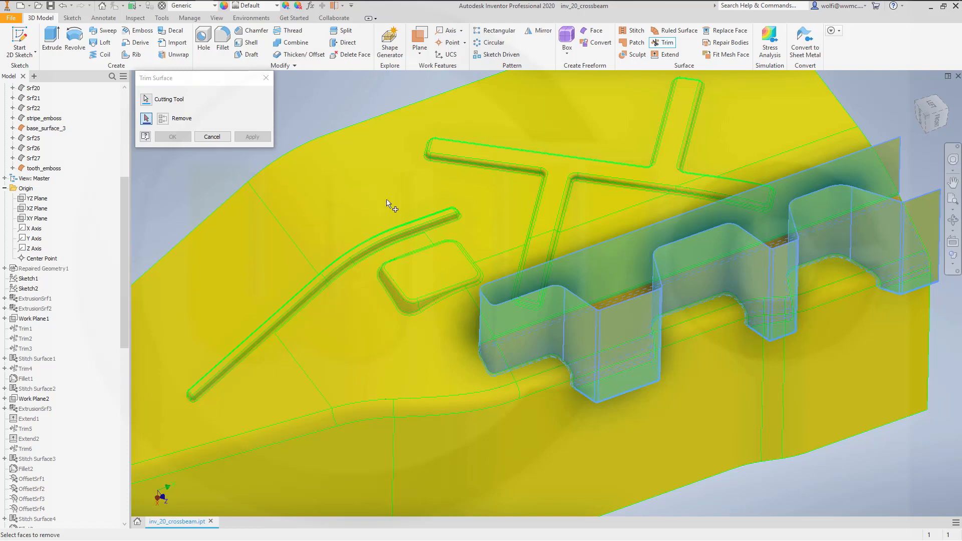
left_click(212, 136)
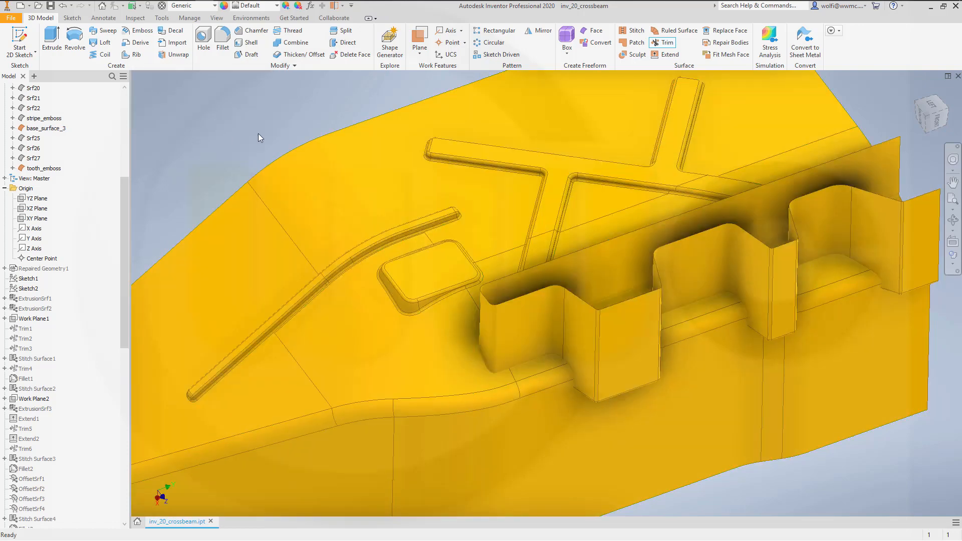
- Trim tooth_emboss with base_surface_3 as the cutting tool, removing the wall portions that stick out beyond the base surface
left_click(666, 43)
left_click(393, 180)
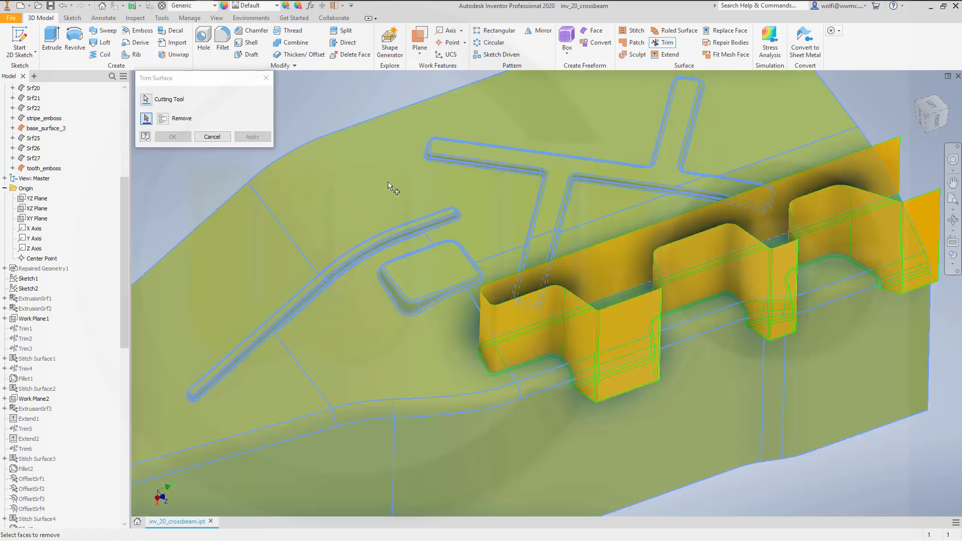
left_click(535, 323)
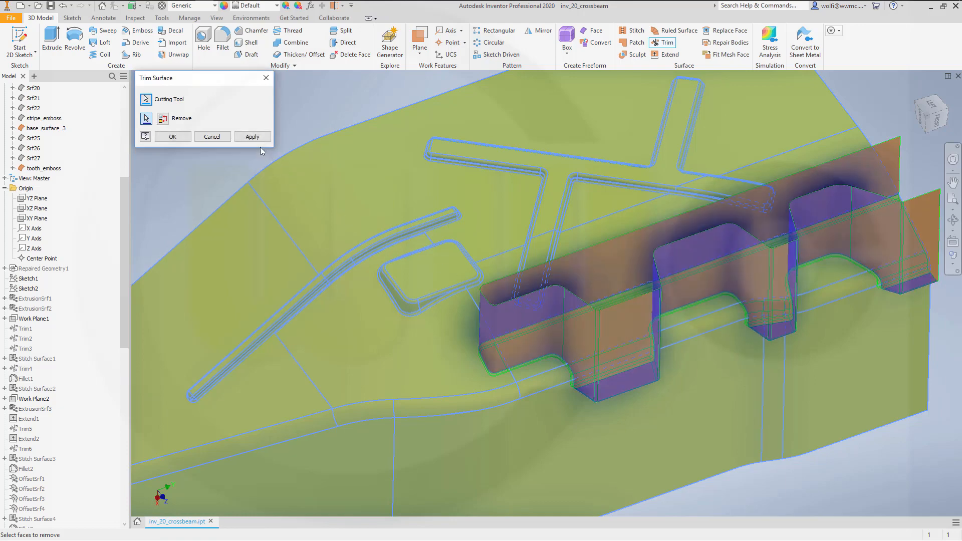
left_click(252, 138)
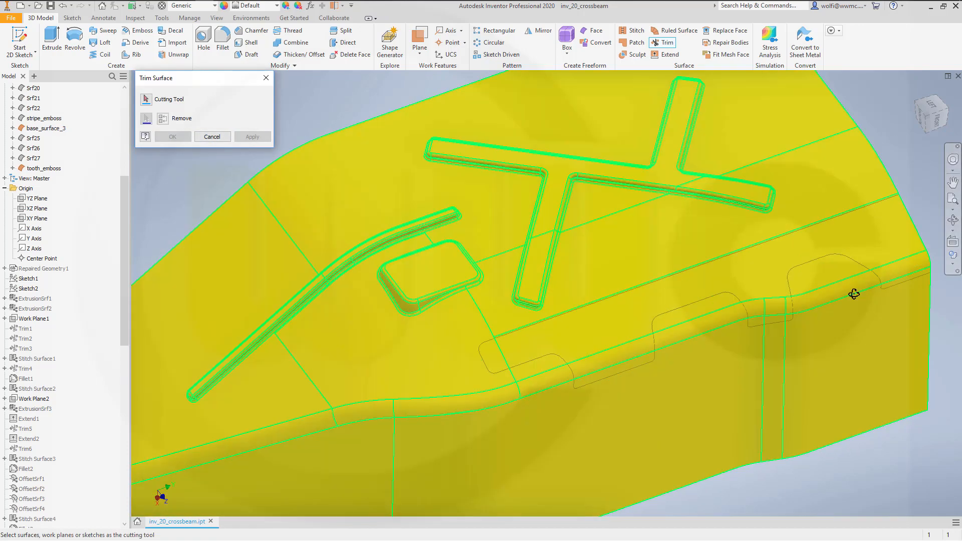
- Trim base_surface_3 with the trimmed tooth_emboss as the cutting tool, removing the base region inside the tooth outline
middle_click_drag(855, 295, 832, 247, "shift")
middle_click_drag(745, 240, 500, 316)
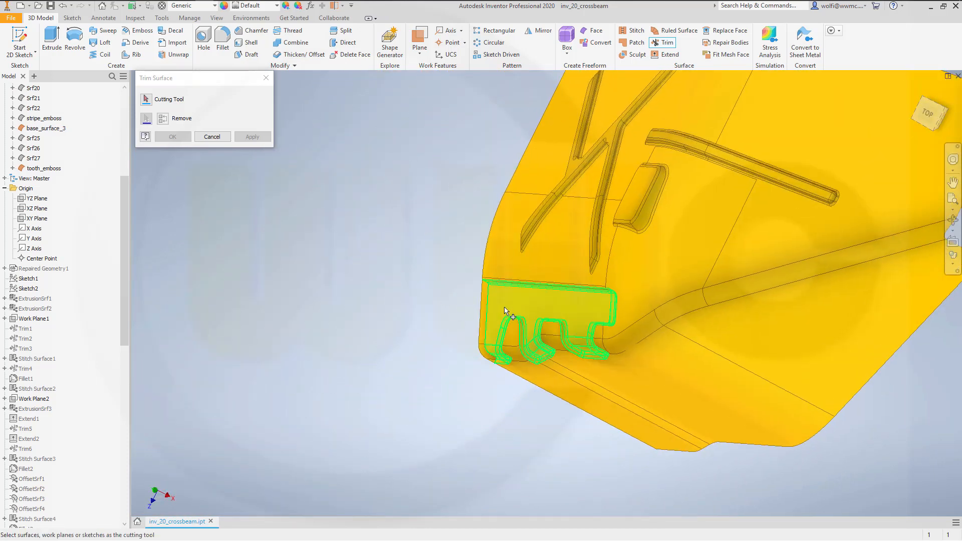
left_click(501, 318)
middle_click_drag(357, 273, 469, 291, "shift")
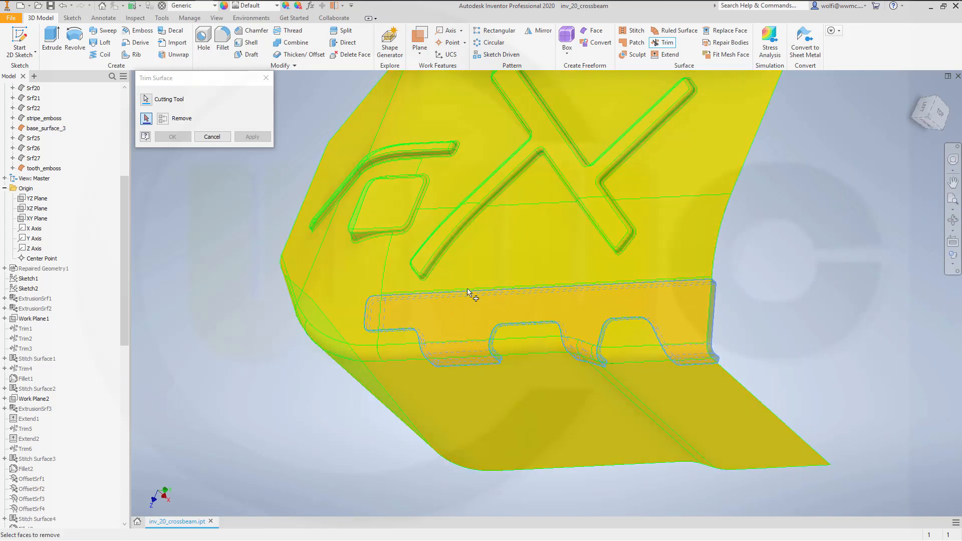
left_click(461, 319)
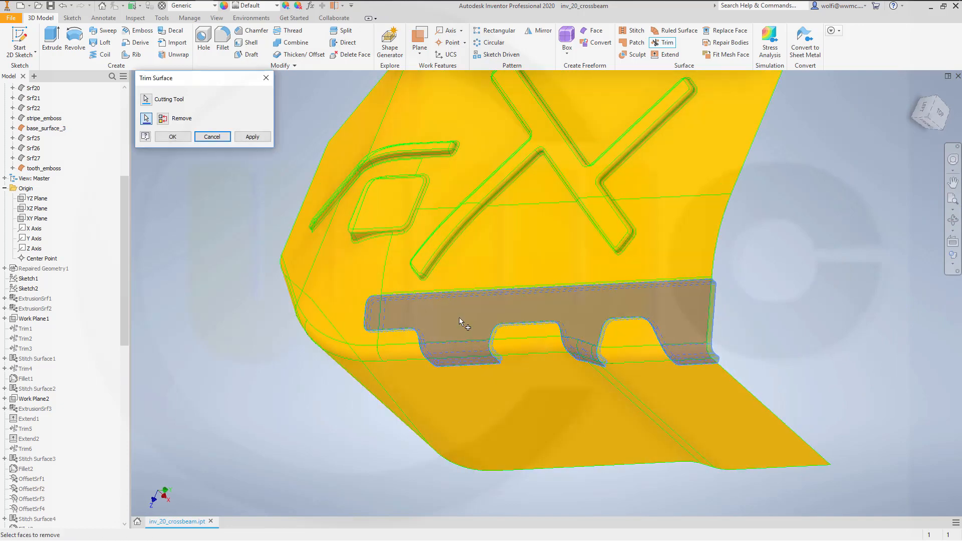
left_click(181, 140)
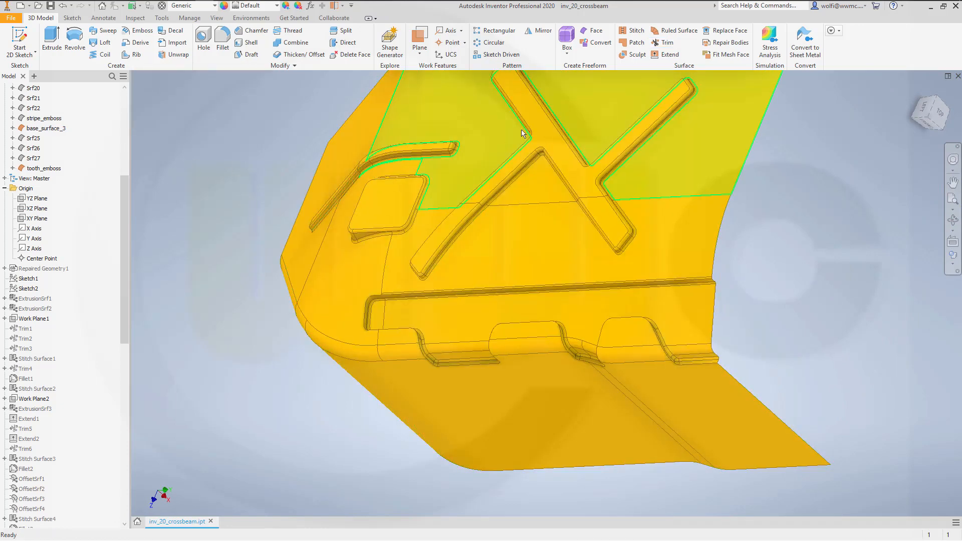
- Stitch base_surface_3 and tooth_emboss into one surface body with the 0.254 mm maximum tolerance
left_click(634, 31)
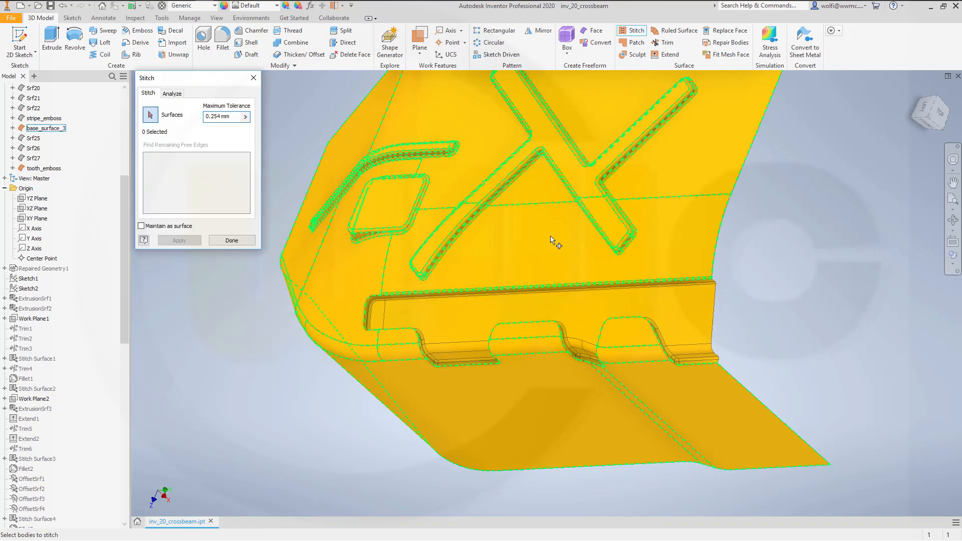
left_click(532, 259)
left_click(468, 325)
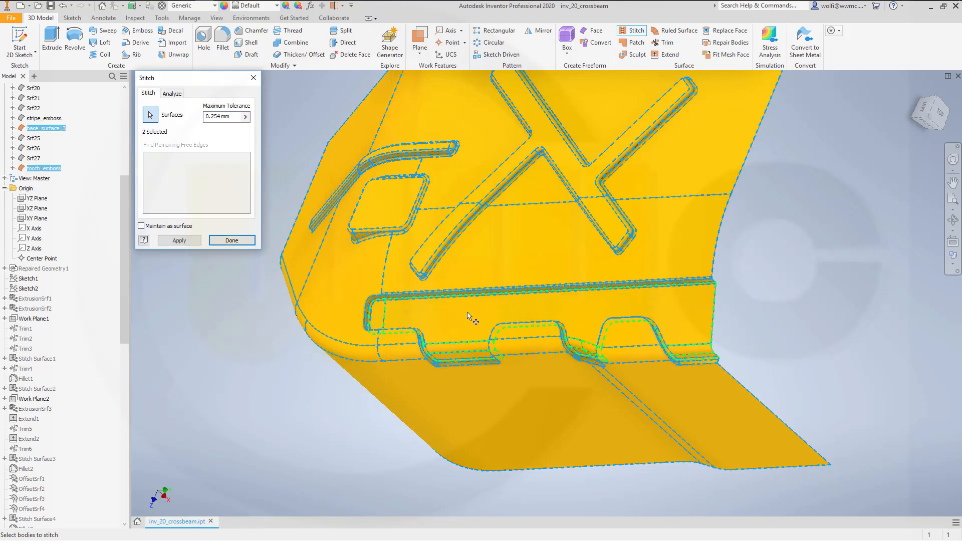
left_click(189, 241)
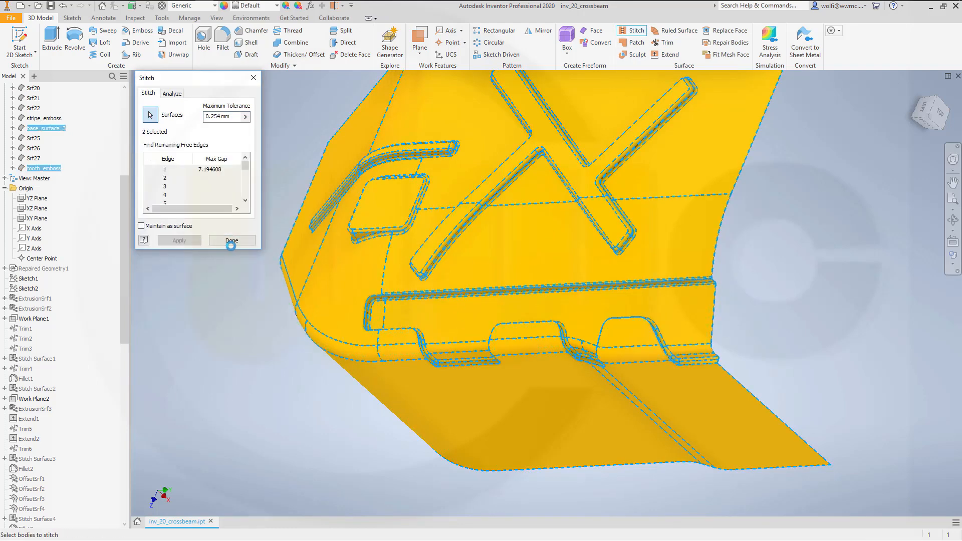
left_click(231, 241)
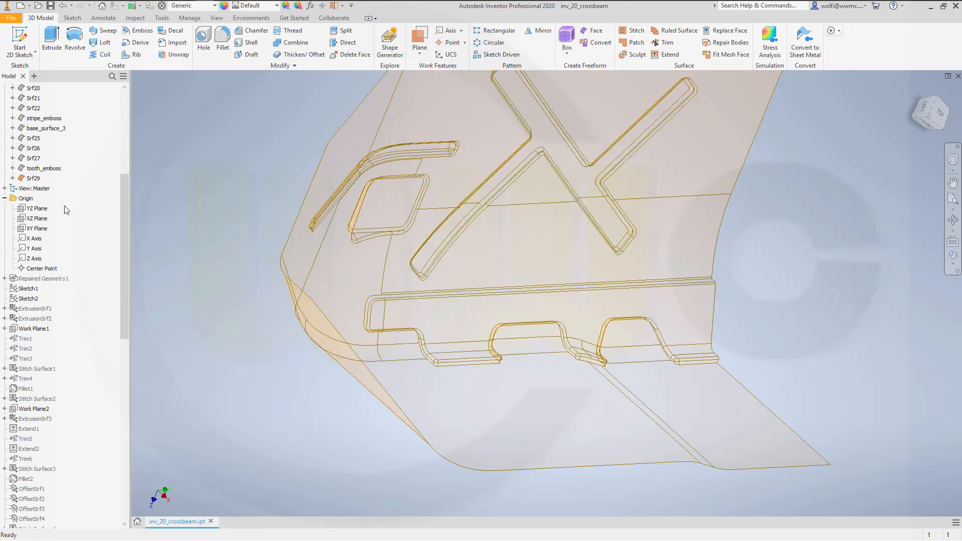
- Turn off translucency for the newly stitched surface body
right_click(39, 180)
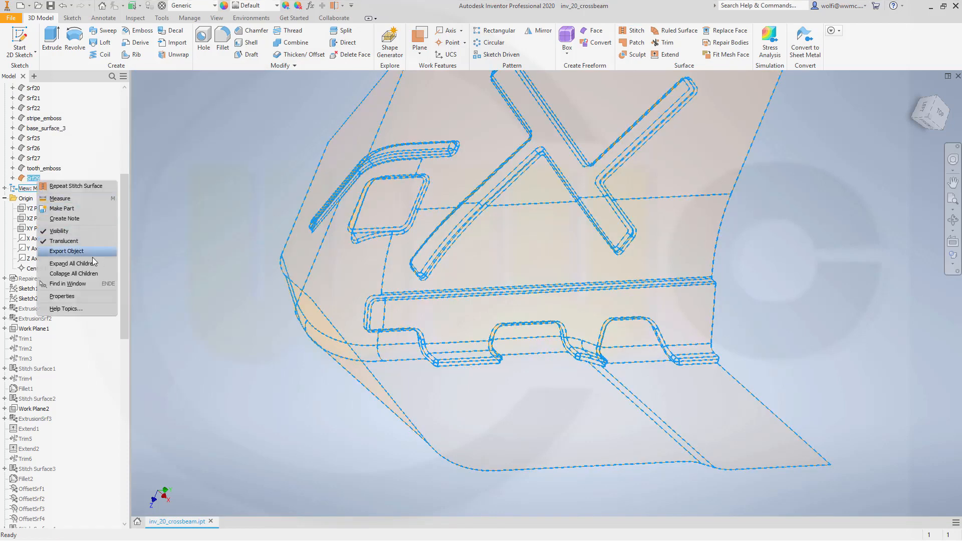
left_click(110, 241)
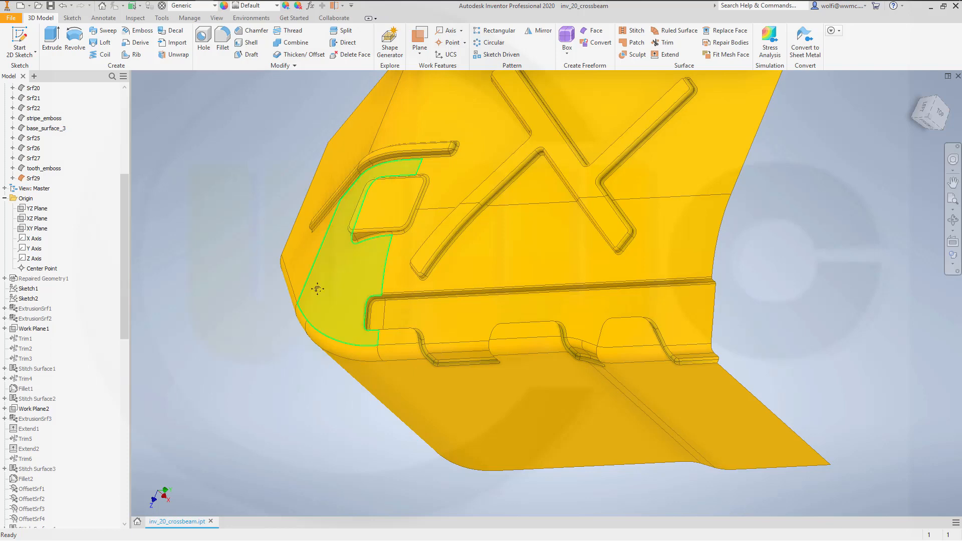
middle_click_drag(315, 285, 285, 309, "shift")
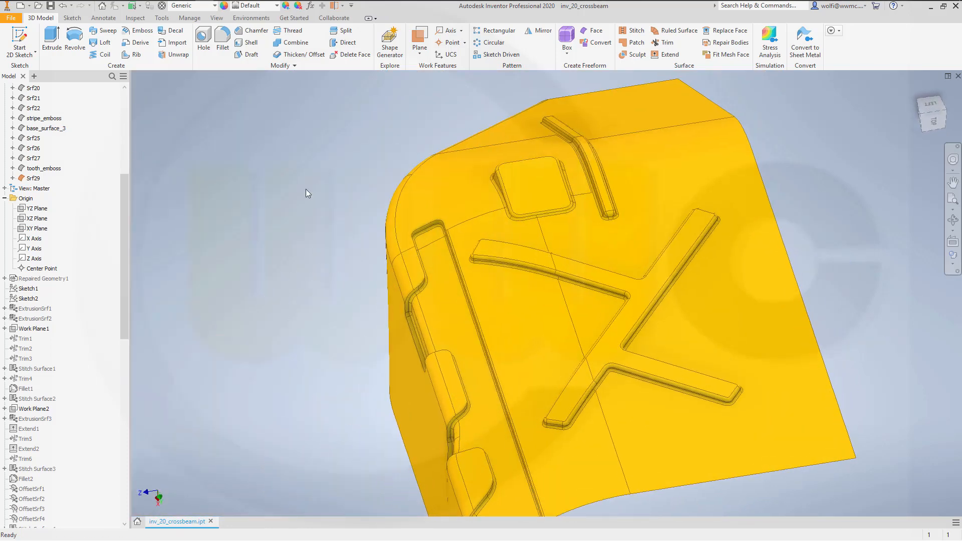
- Fillet the edge chain where the tooth emboss meets the base surface with a 2 mm radius, and rename the body as base_surface_4
left_click(223, 42)
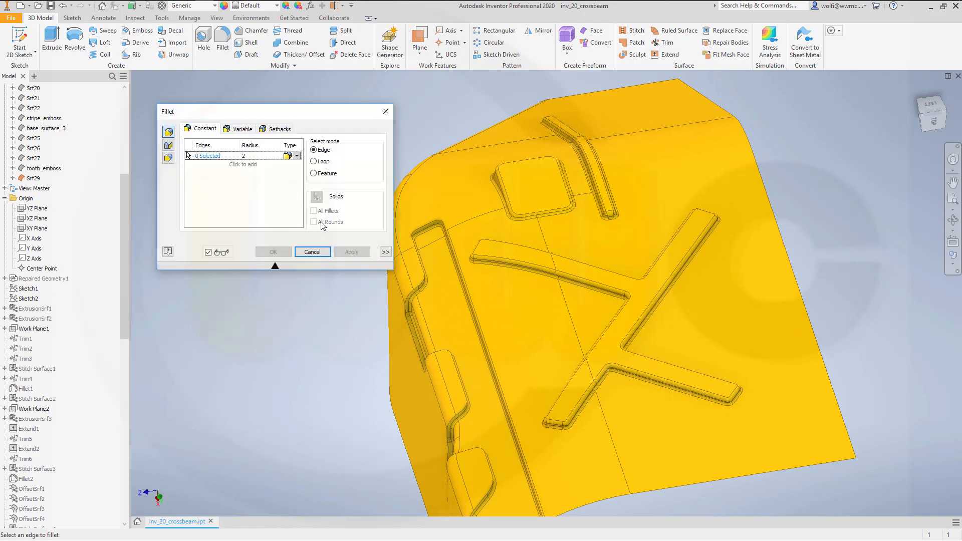
left_click(426, 280)
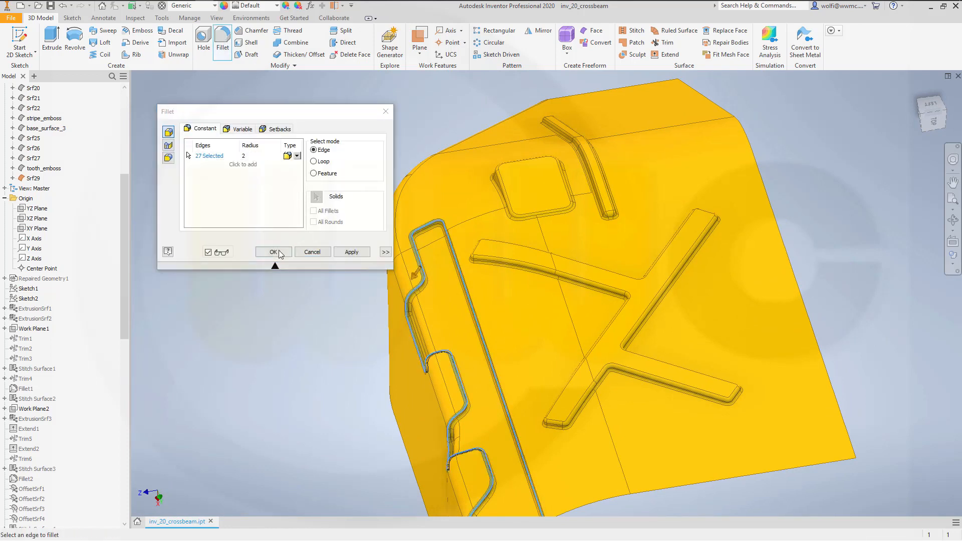
left_click(273, 251)
middle_click_drag(402, 305, 351, 325, "shift")
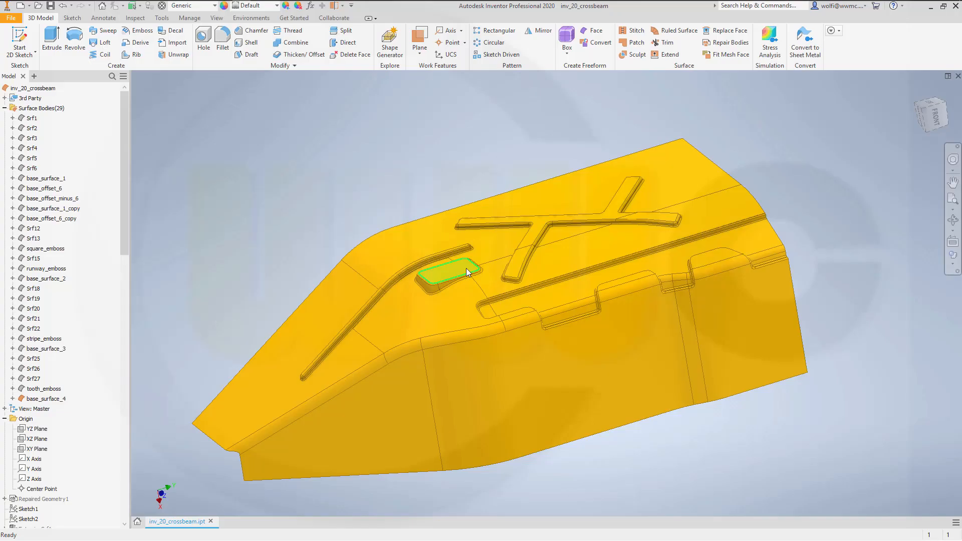
scroll(485, 280, "up", 4)
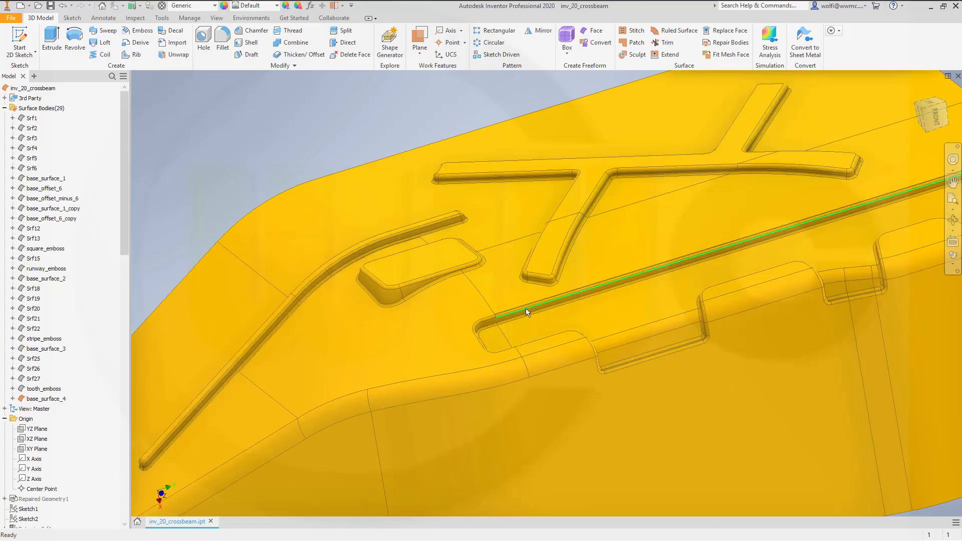
scroll(527, 313, "down", 5)
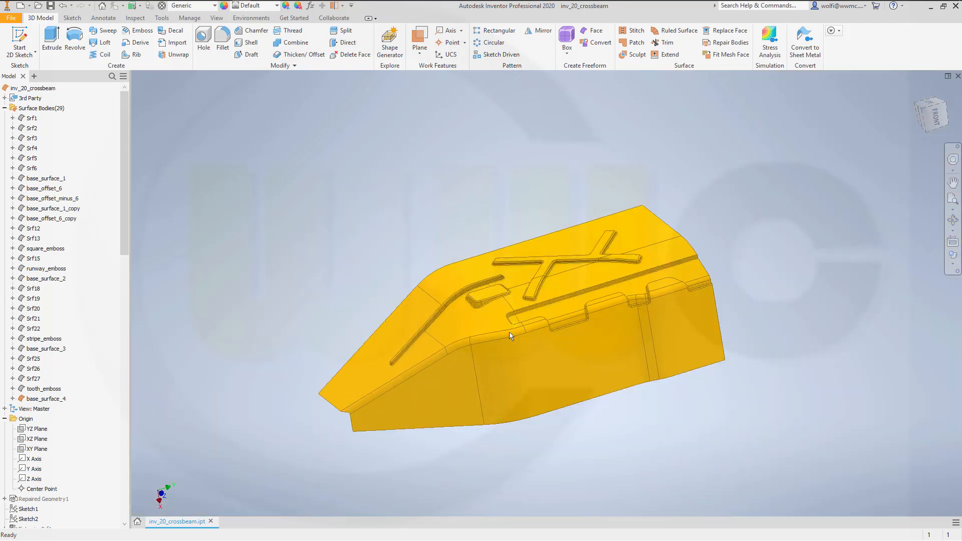
scroll(509, 332, "up", 3)
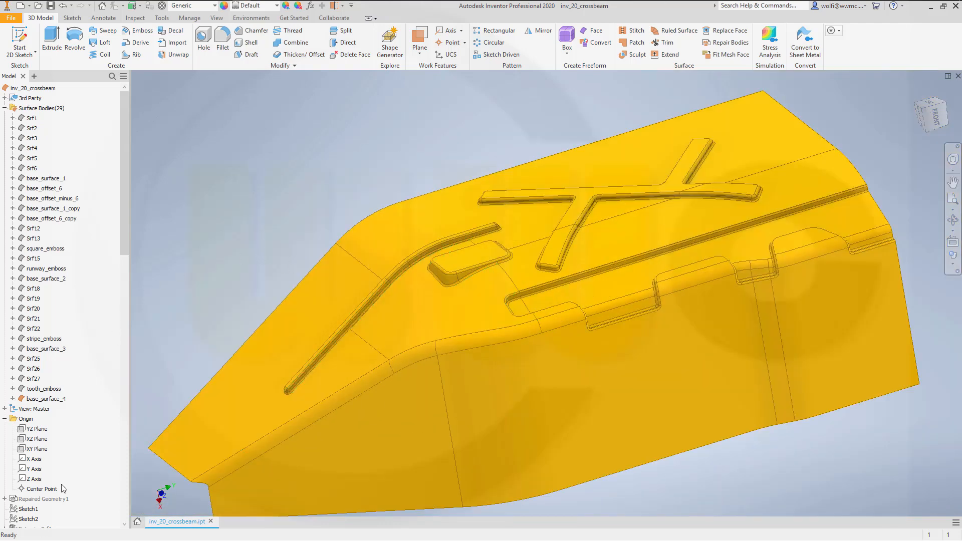
- Show the Repaired Geometry1 reference curves and hide the base_surface_4 body
right_click(59, 501)
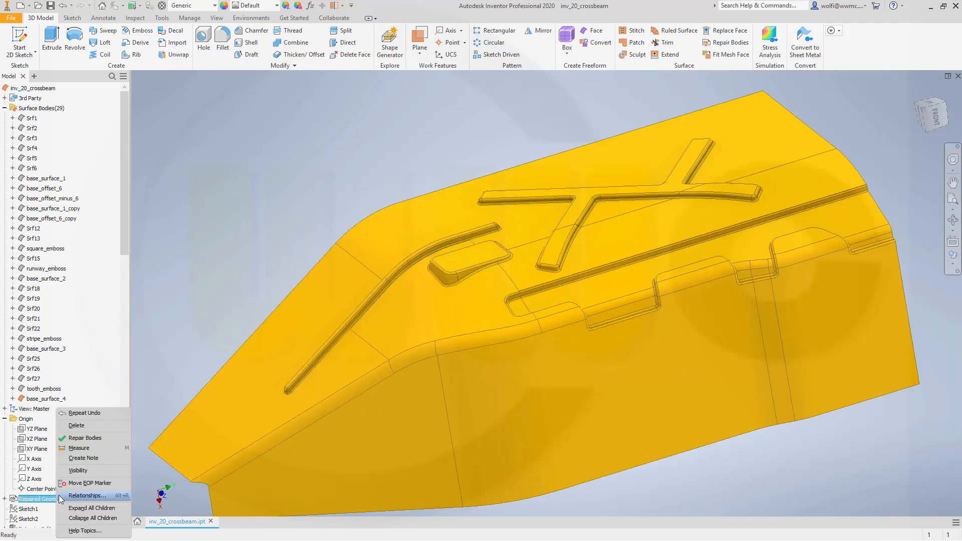
left_click(66, 473)
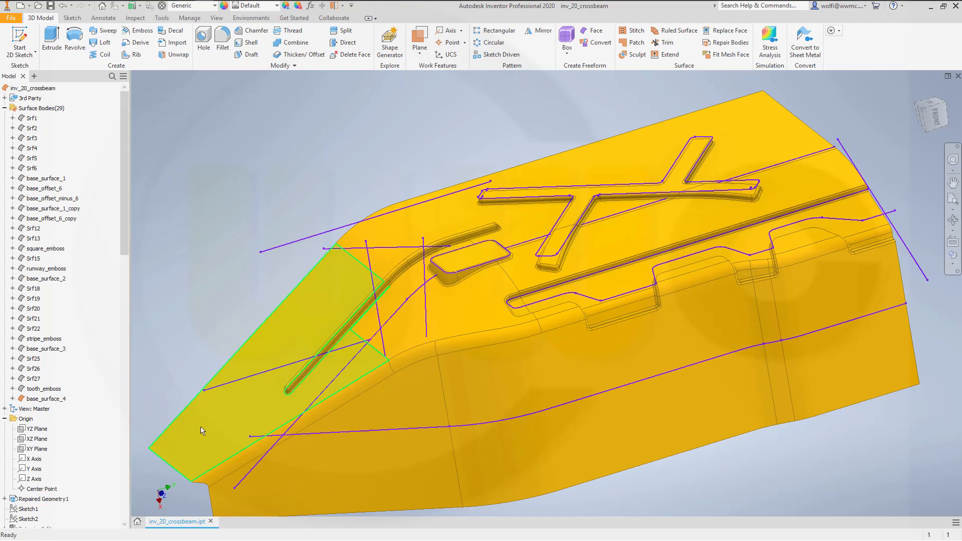
right_click(52, 399)
left_click(73, 450)
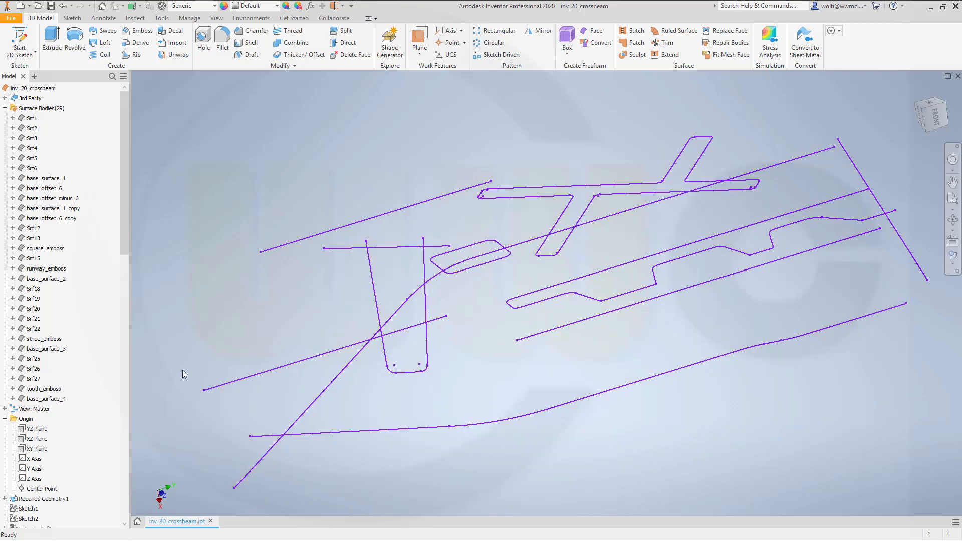
- Create a work plane in the plane of the U-shaped reference profile and start a 2D sketch on it
left_click(420, 42)
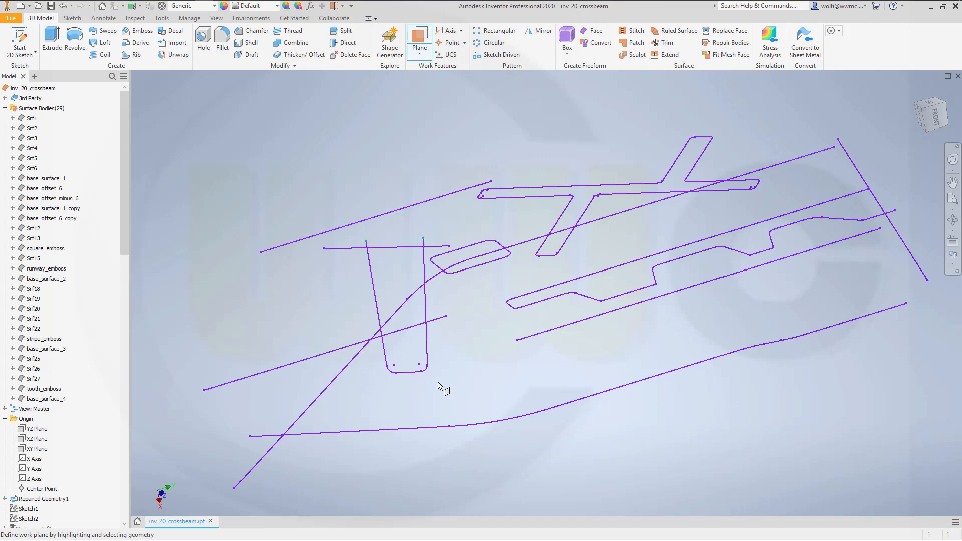
left_click(421, 376)
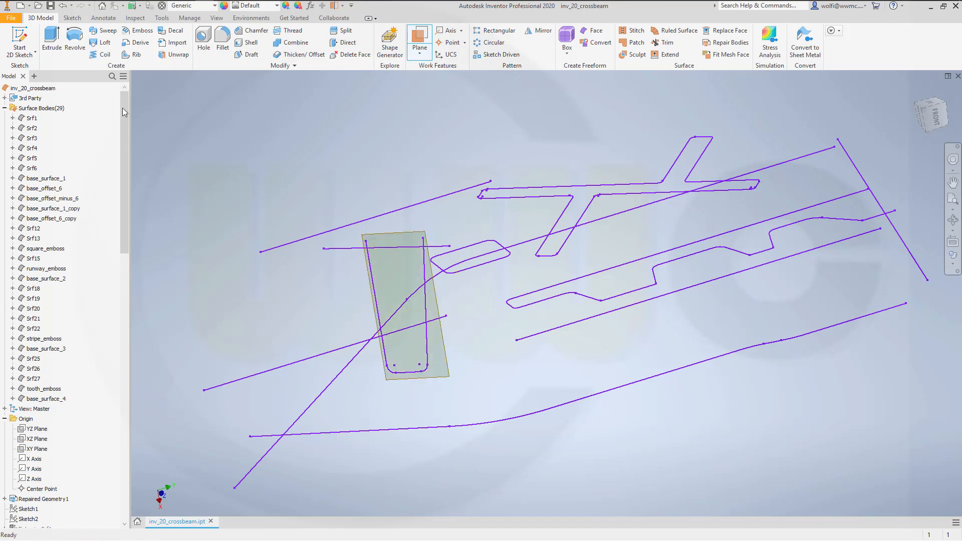
left_click(19, 43)
left_click(381, 235)
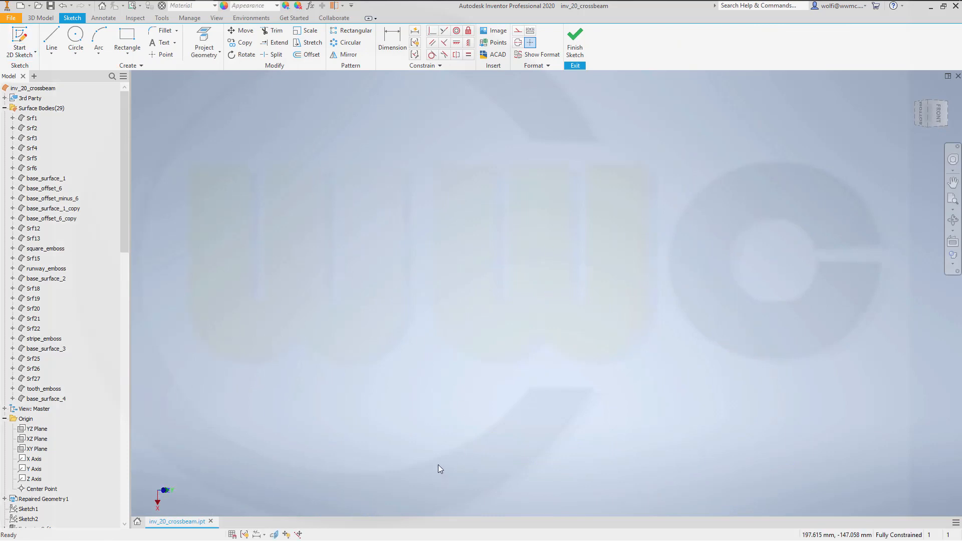
- Project the U-shaped profile's curves into the new sketch and finish the sketch
scroll(438, 466, "down", 6)
middle_click_drag(454, 482, 459, 240)
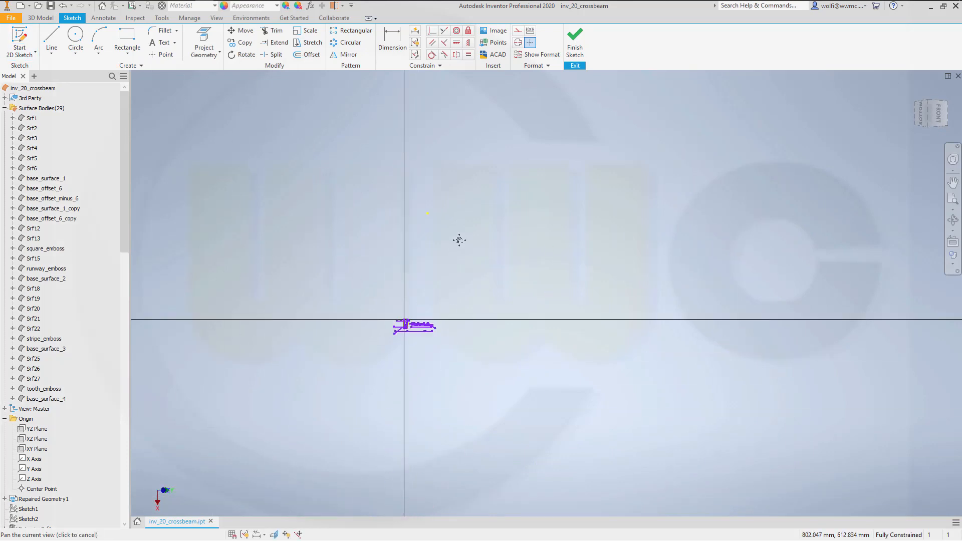
scroll(391, 328, "up", 10)
scroll(435, 328, "down", 3)
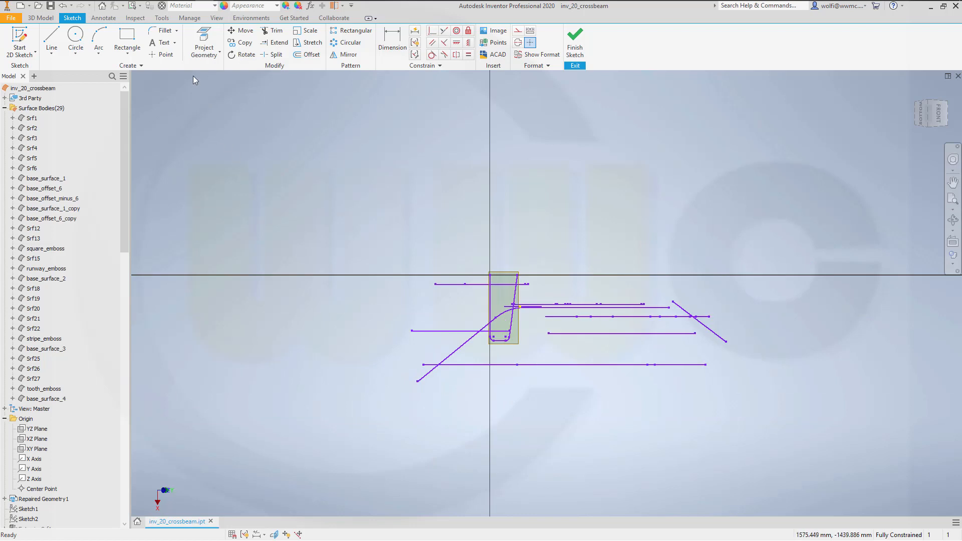
left_click(204, 45)
scroll(558, 305, "up", 5)
scroll(350, 396, "down", 3)
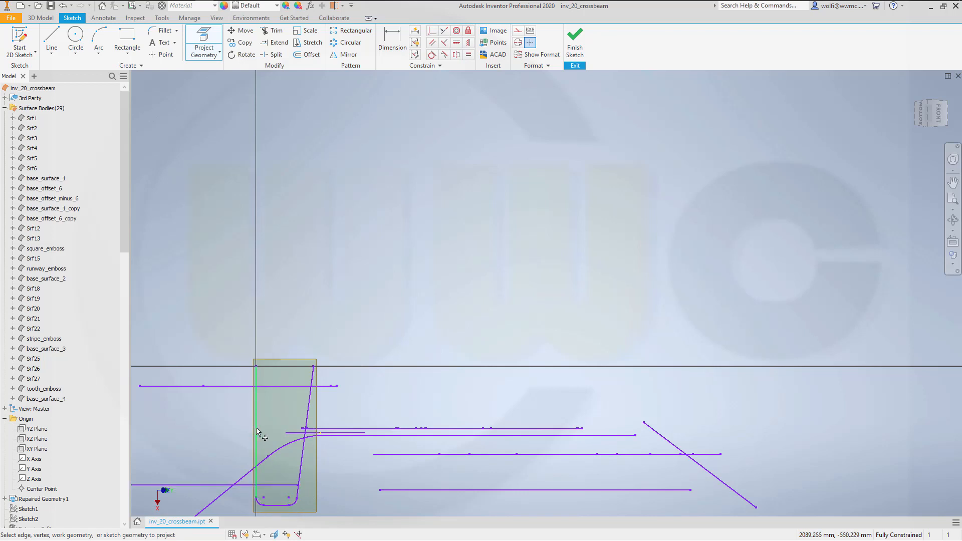
left_click(575, 41)
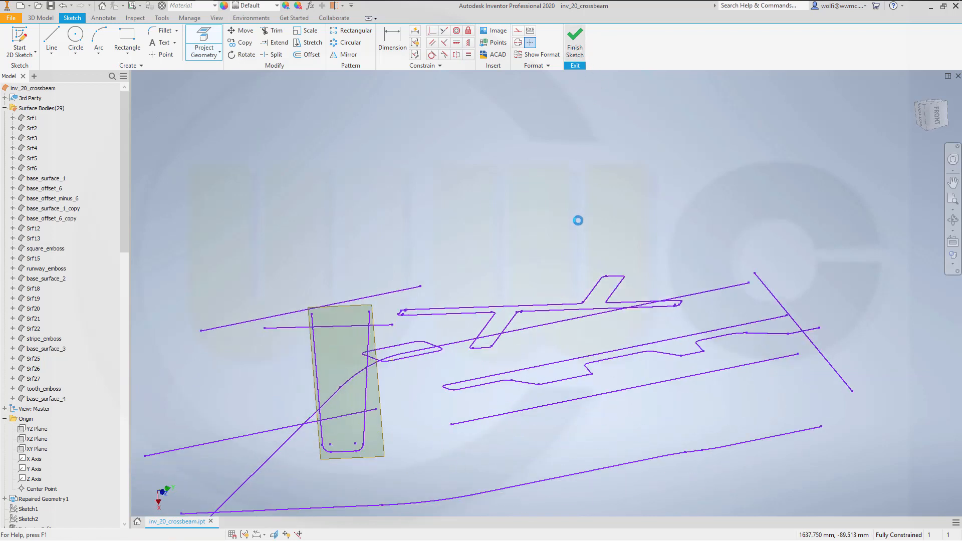
- Create a work plane parallel to the YZ Plane through the end of the short line crossing the U-shaped profile, and start a sketch on it
left_click(420, 38)
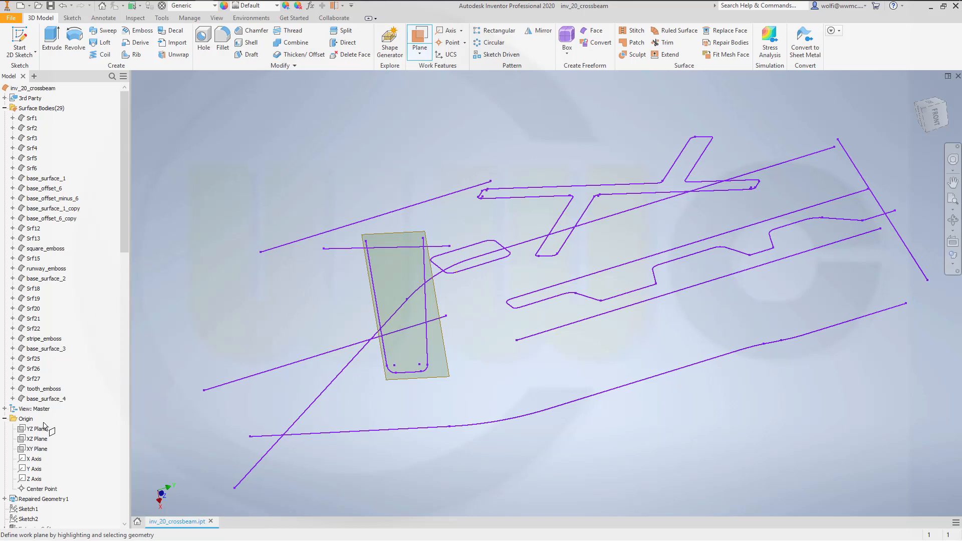
left_click(331, 248)
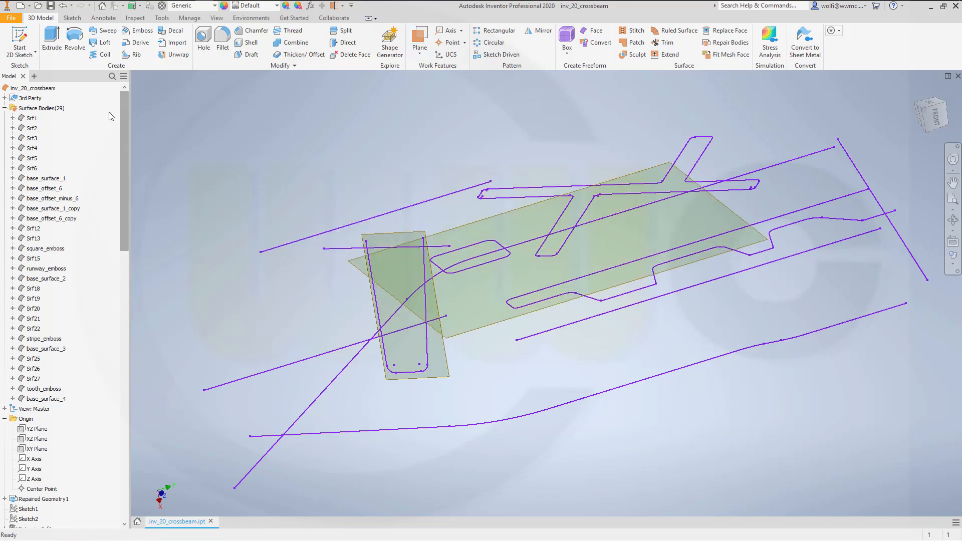
left_click(20, 42)
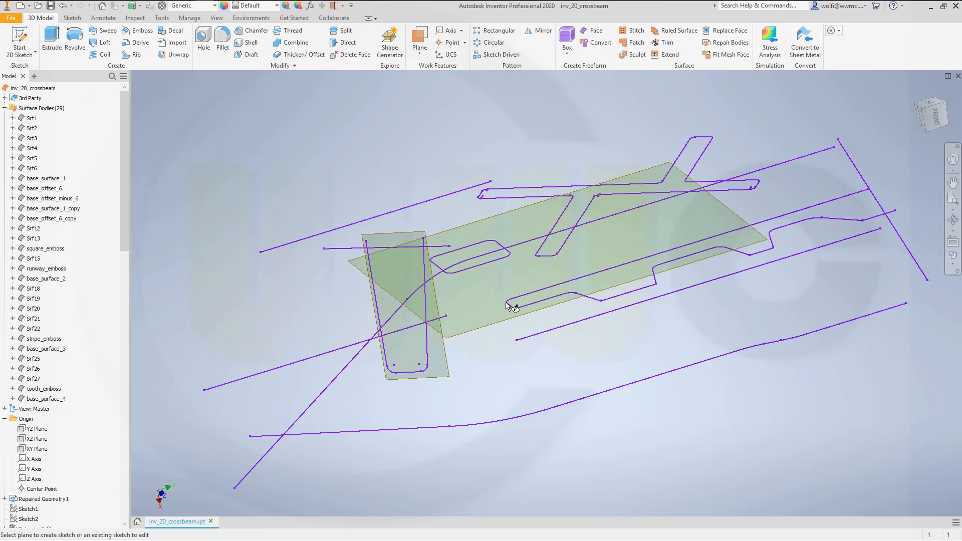
left_click(482, 325)
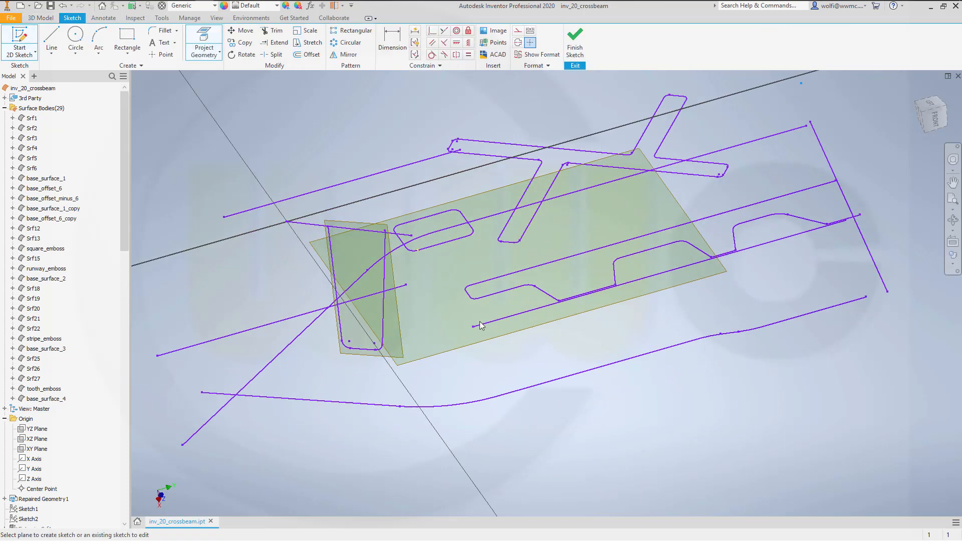
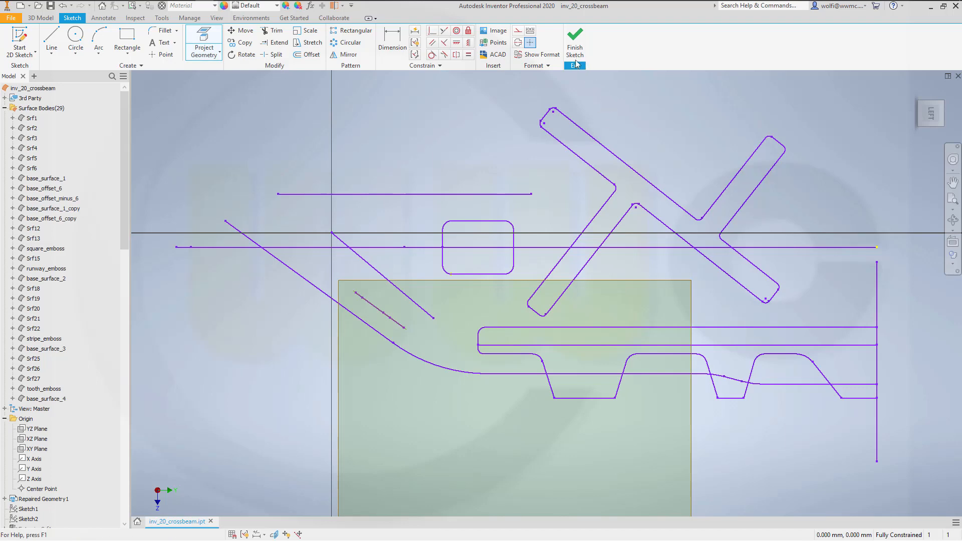
- Finish the sketch of the short crossing line and hide the Repaired Geometry1 reference curves
left_click(575, 40)
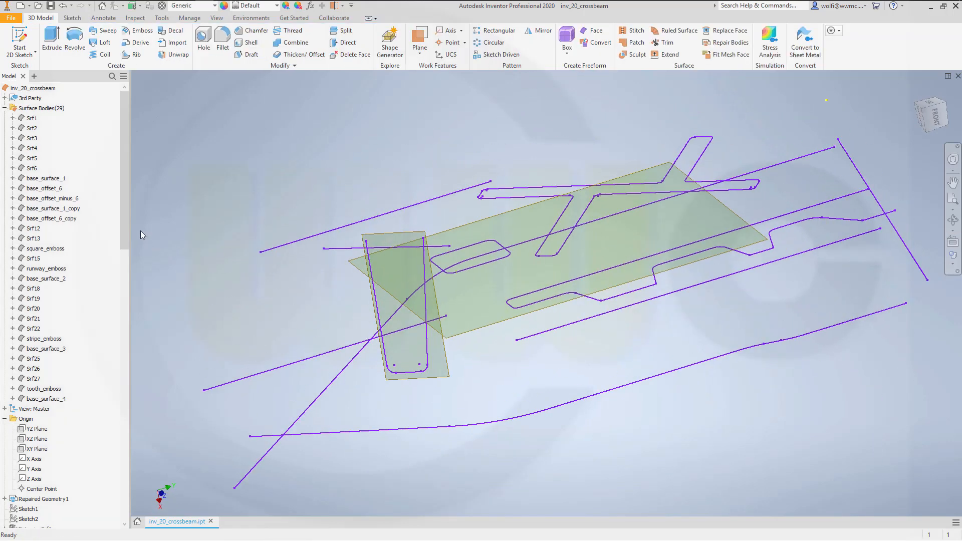
right_click(52, 500)
left_click(76, 471)
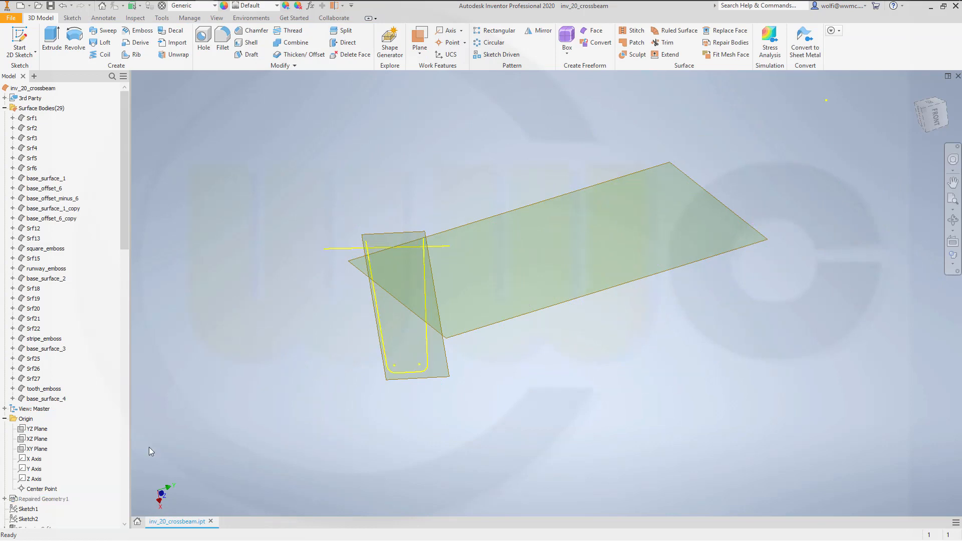
- Hide the two work planes that carry the U-shaped profile sketch and the crossing line sketch
mouse_move(248, 342)
middle_mouse_down("shift")
mouse_move(290, 328)
mouse_move(383, 374)
middle_mouse_up("shift")
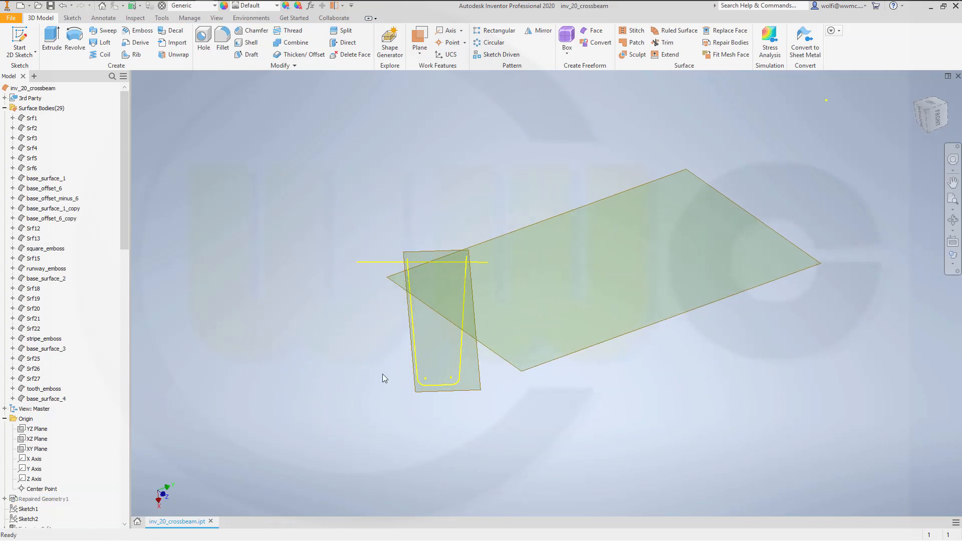
right_click(559, 362)
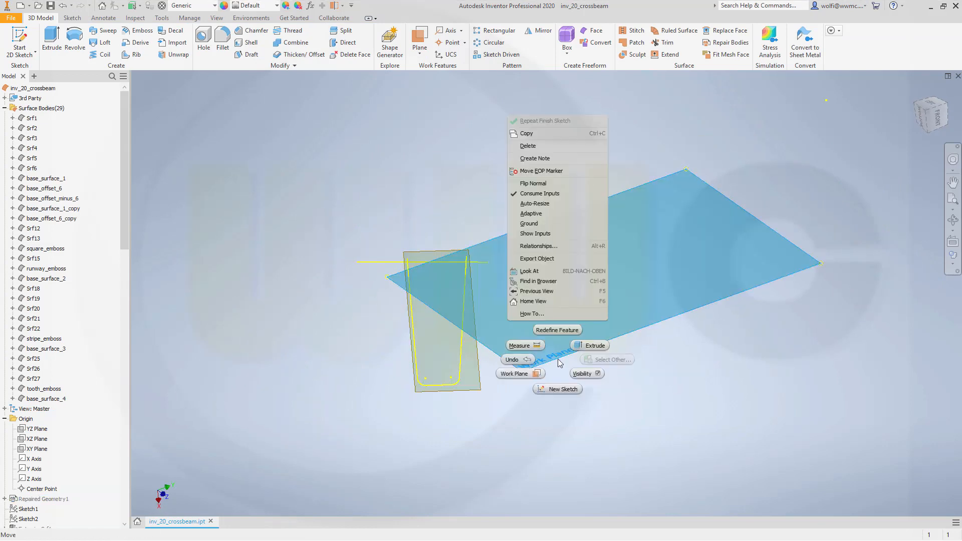
left_click(585, 374)
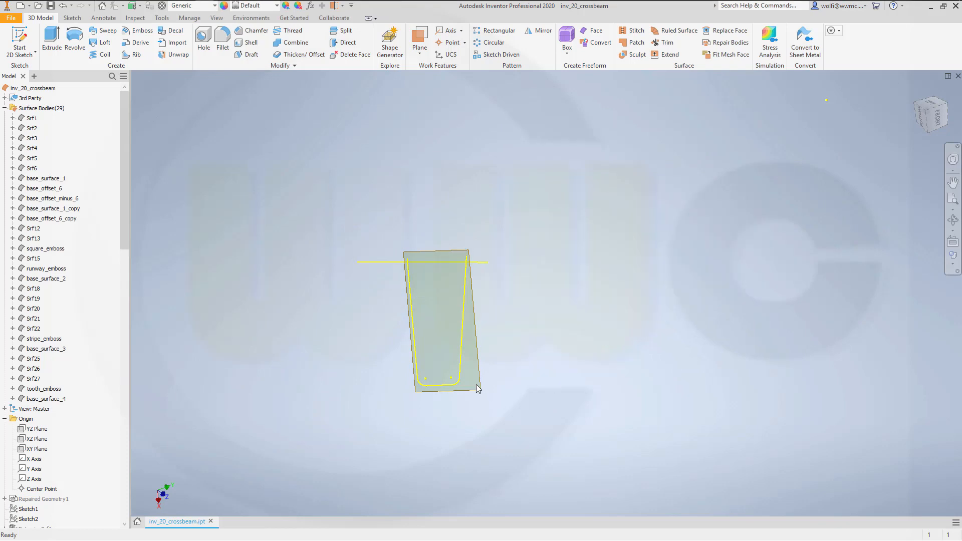
right_click(477, 389)
left_click(570, 351)
right_click(485, 388)
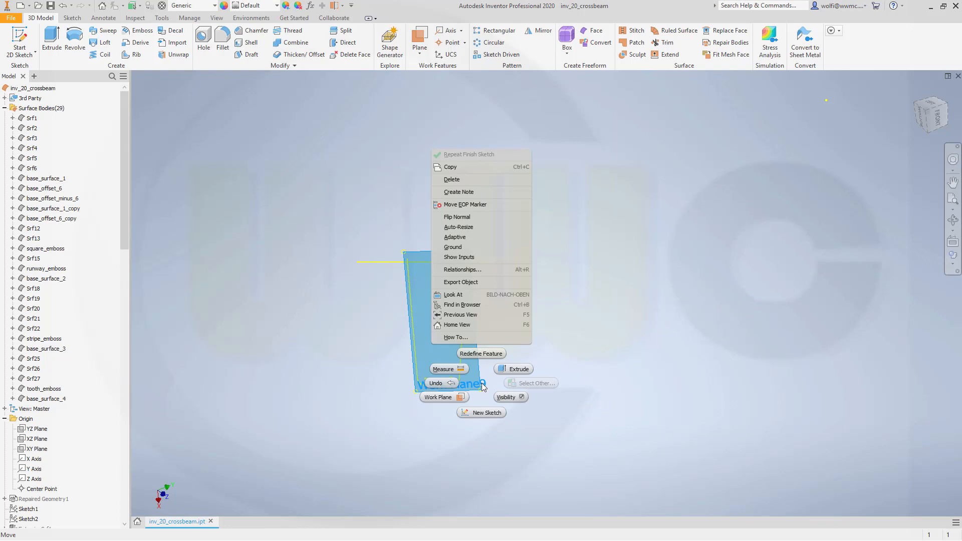
left_click(501, 398)
- Extrude the five curves of the U-shaped profile as a surface, symmetric about the sketch plane, with a 200 mm distance
middle_click_drag(307, 333, 374, 350, "shift")
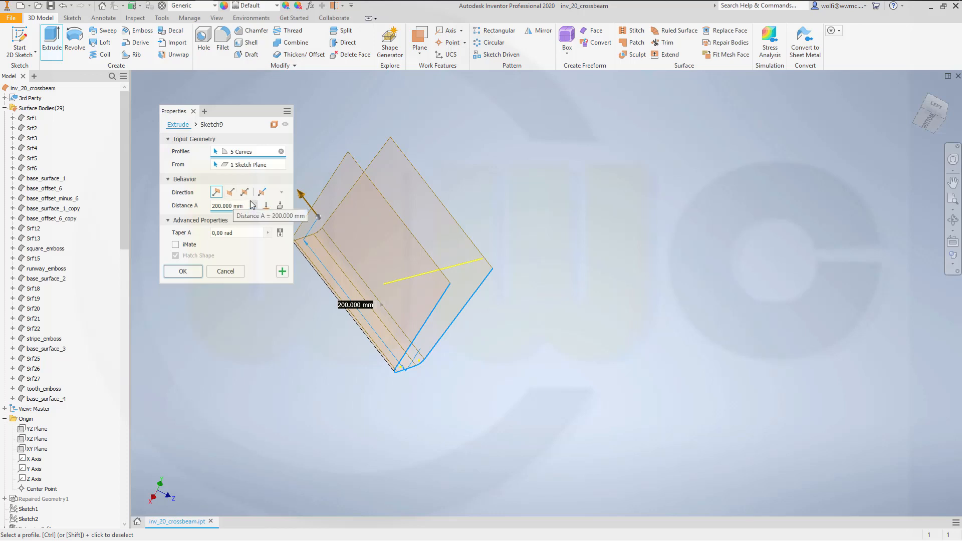
left_click(246, 194)
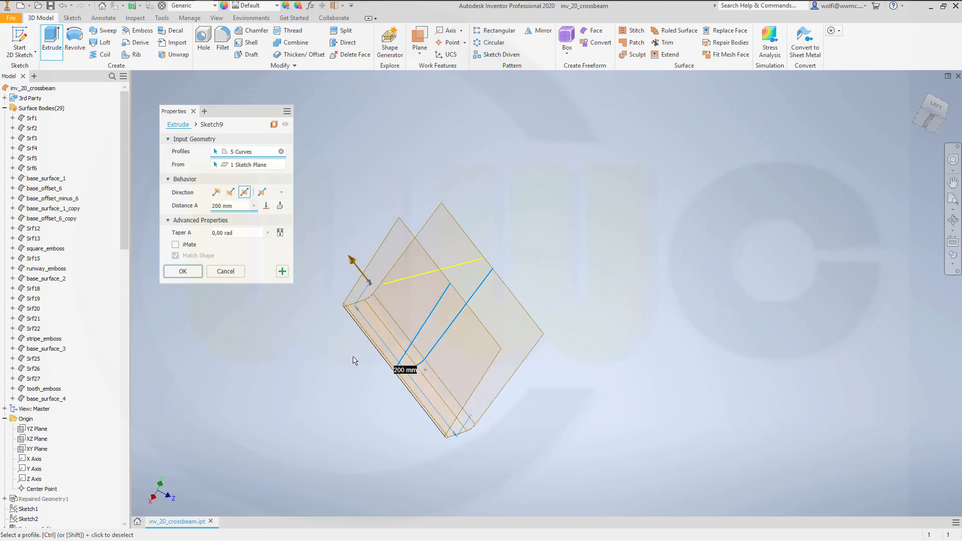
left_click(183, 271)
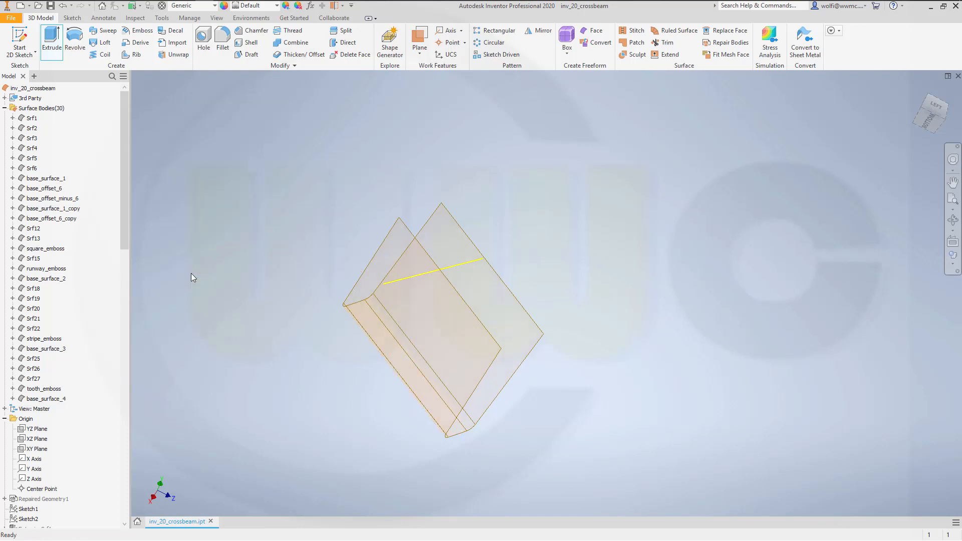
- Extrude the short crossing line as an asymmetric surface, with Distance A 152.25 mm and Distance B 33 mm
left_click(51, 40)
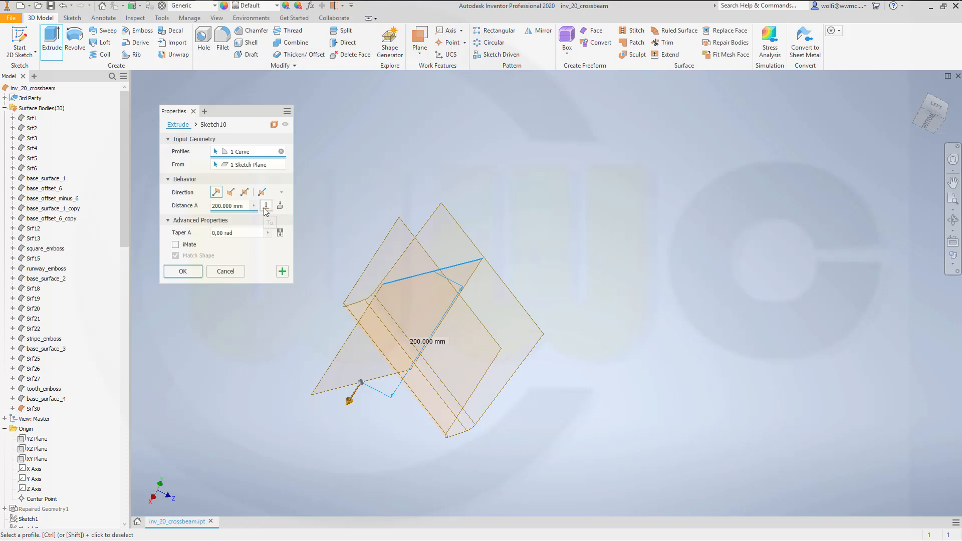
left_click(245, 192)
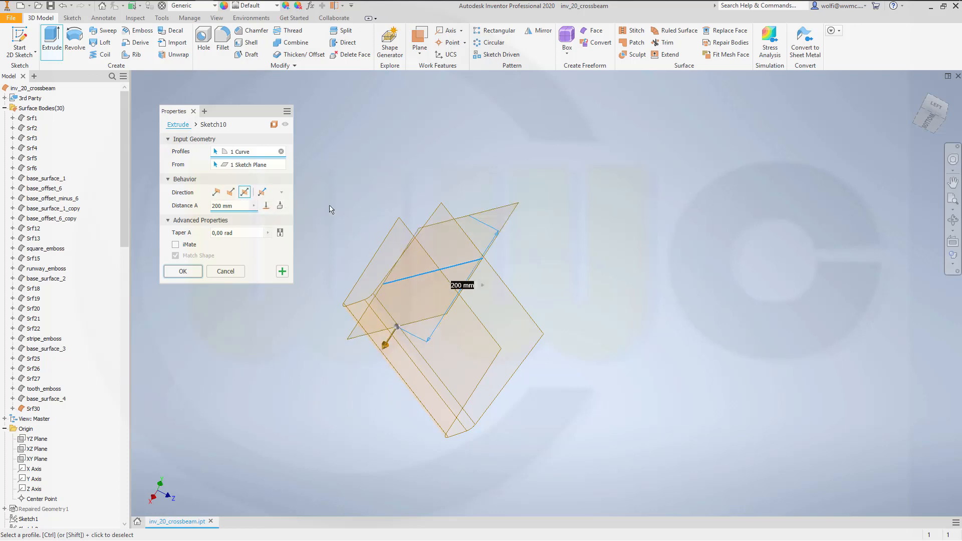
left_click(262, 194)
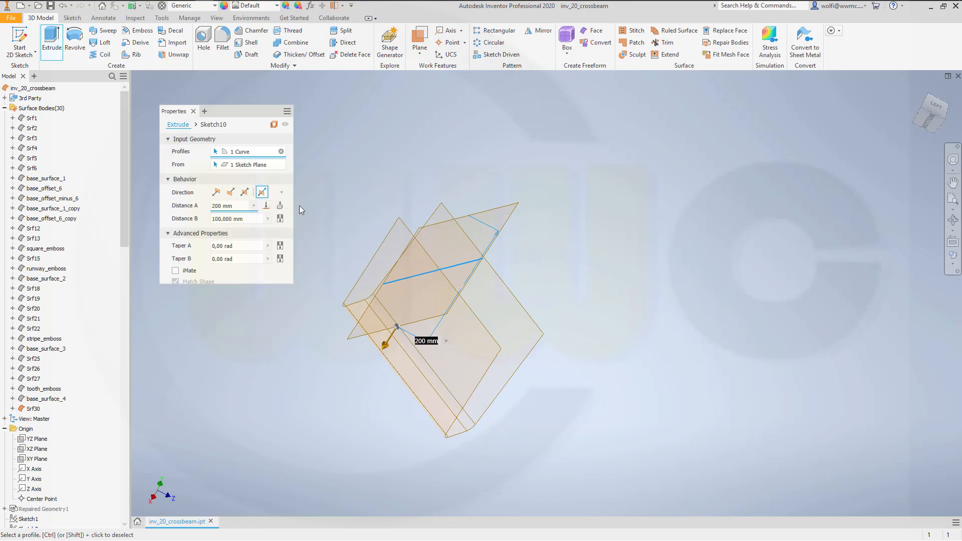
middle_click_drag(530, 319, 513, 275, "shift")
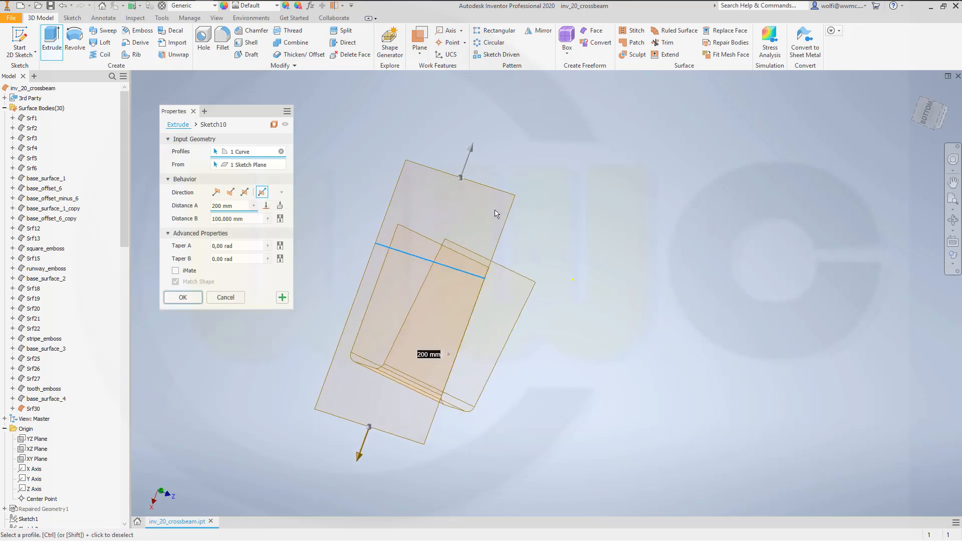
left_click_drag(470, 150, 451, 205)
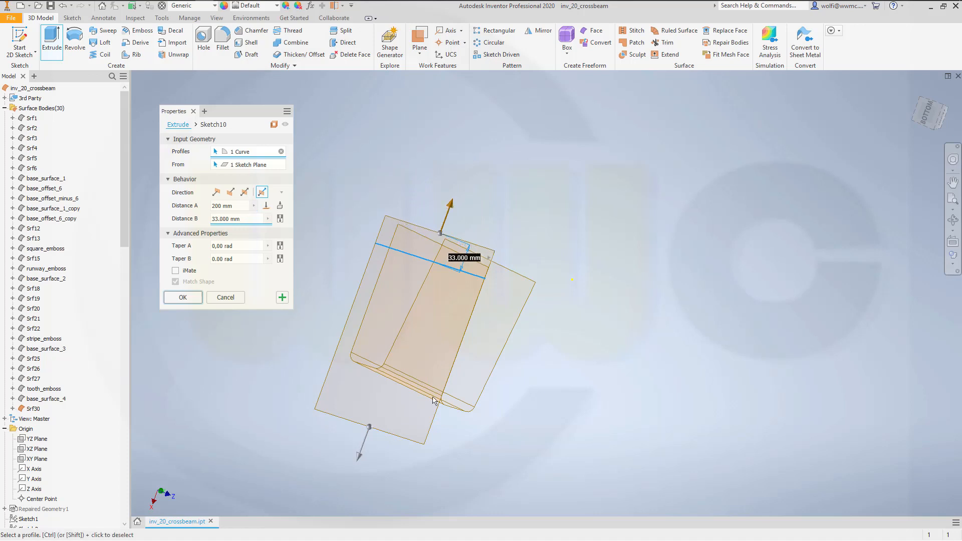
left_click_drag(357, 463, 357, 416)
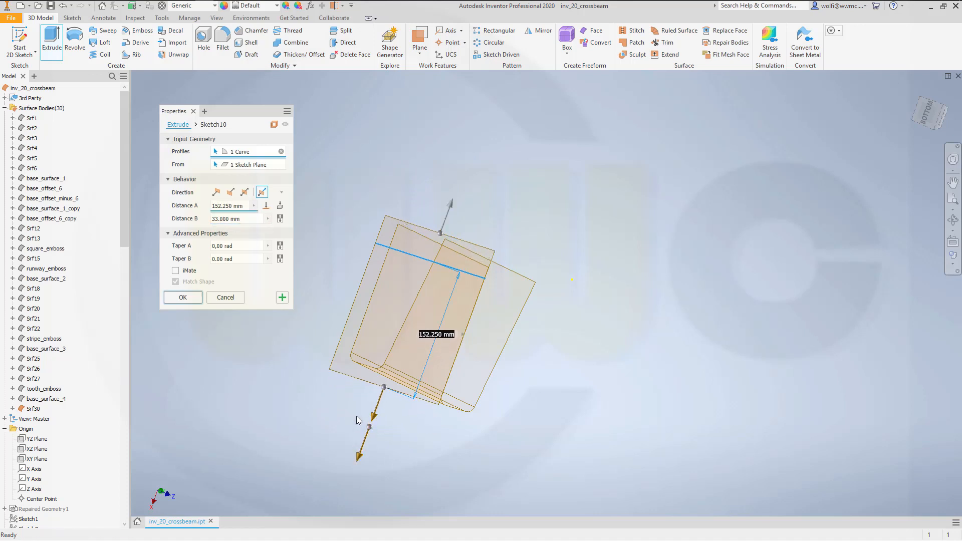
left_click(183, 297)
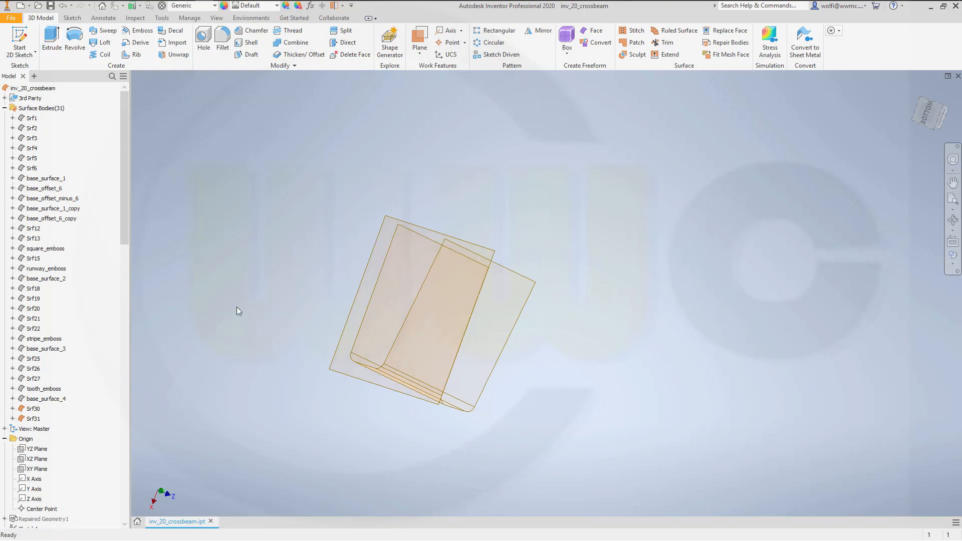
- Highlight base_surface_4 and examine how the two extruded surfaces sit relative to it
middle_click_drag(236, 311, 436, 299, "shift")
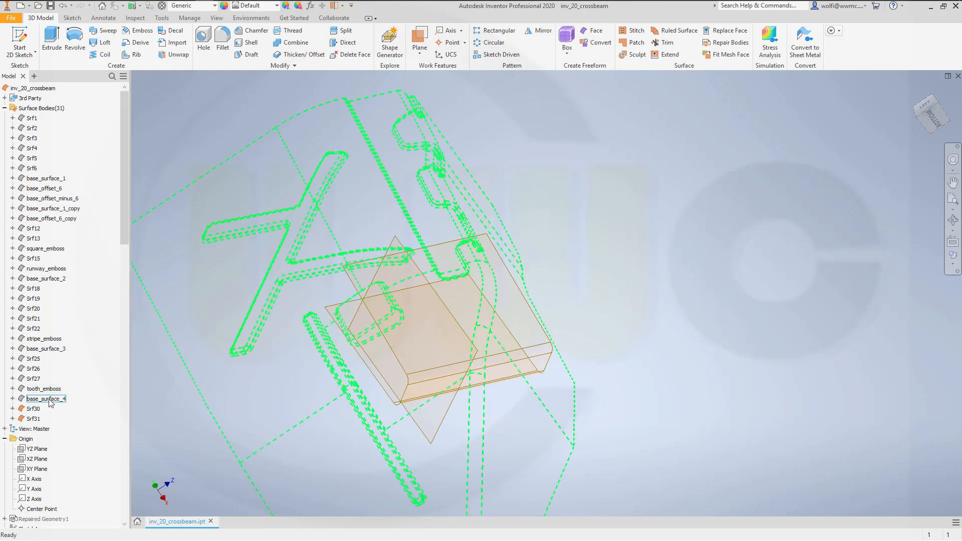
middle_click_drag(594, 395, 450, 405, "shift")
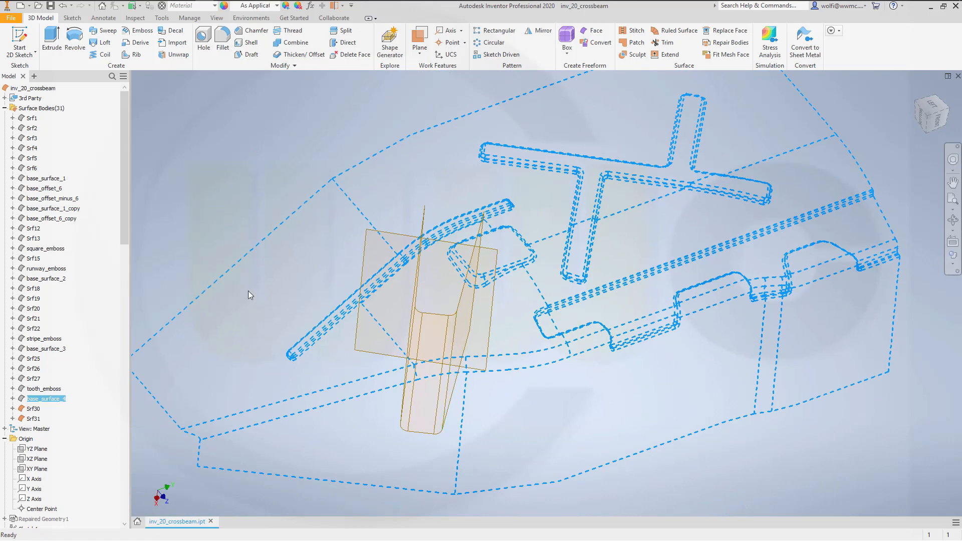
left_click(202, 182)
middle_click_drag(374, 395, 484, 357, "shift")
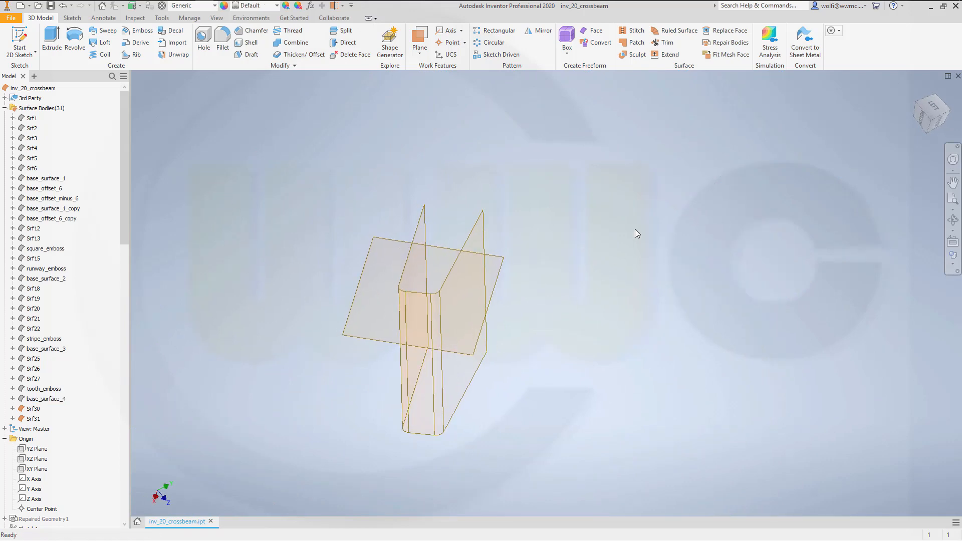
left_click(664, 42)
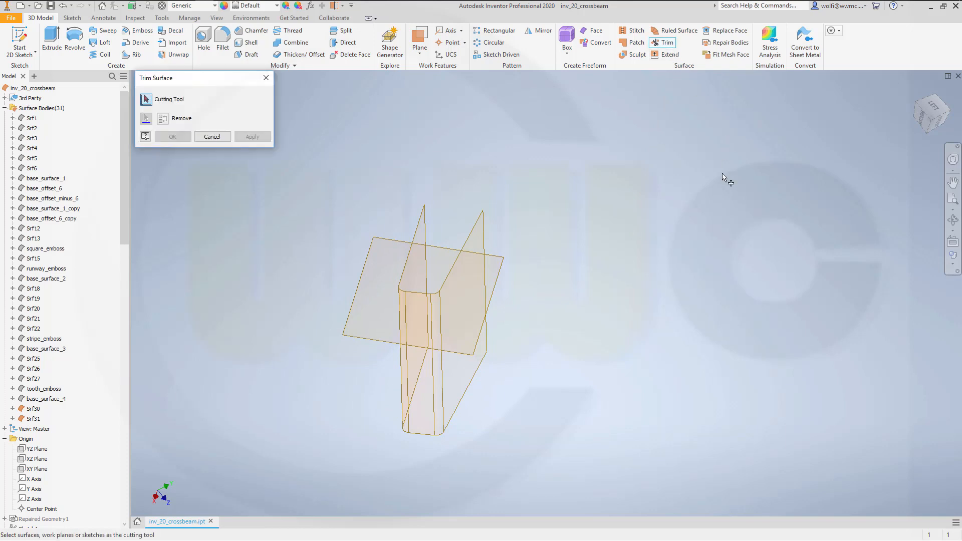
left_click(424, 239)
left_click(249, 140)
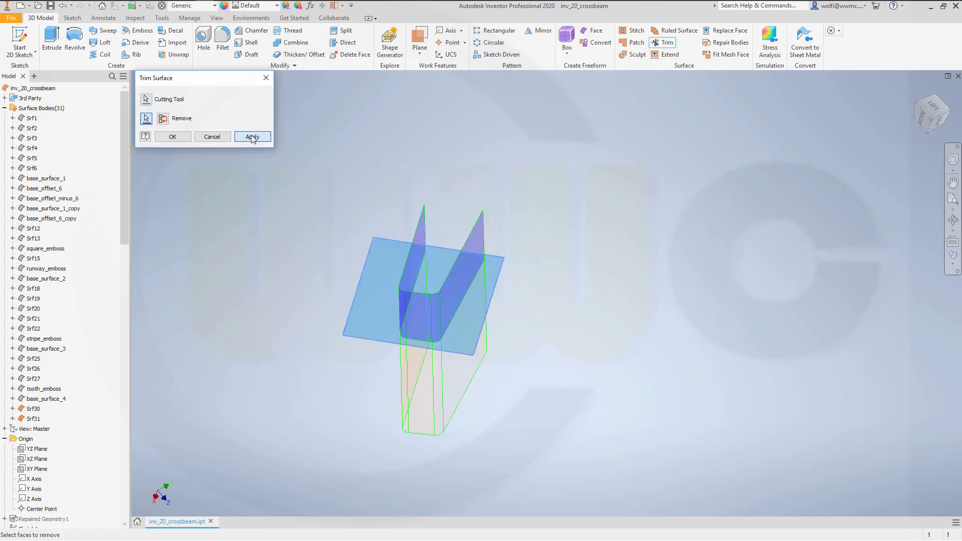
left_click(215, 137)
- Extend both free leg edges of the U-shaped surface past the crossing flat surface, the first edge by 34.5 mm
middle_click_drag(534, 284, 539, 254, "shift")
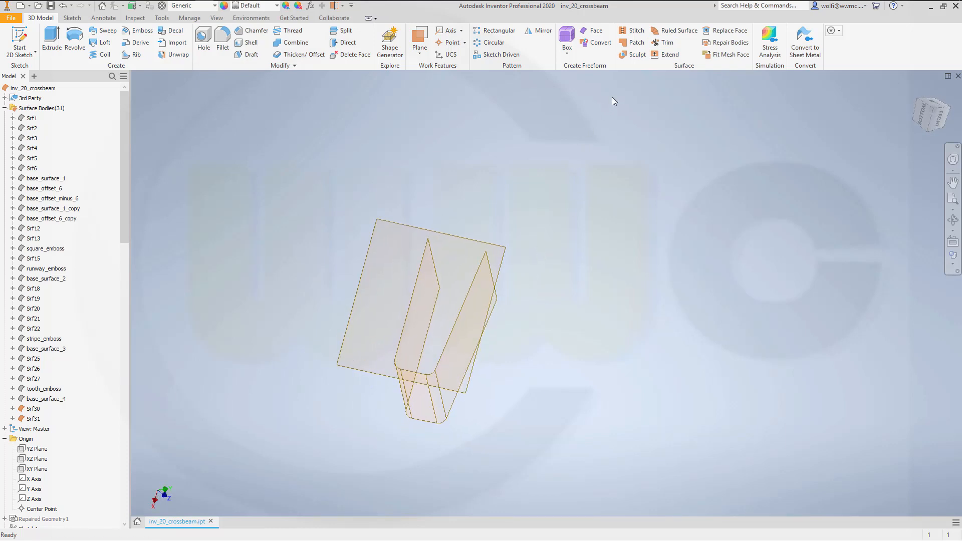
left_click(667, 55)
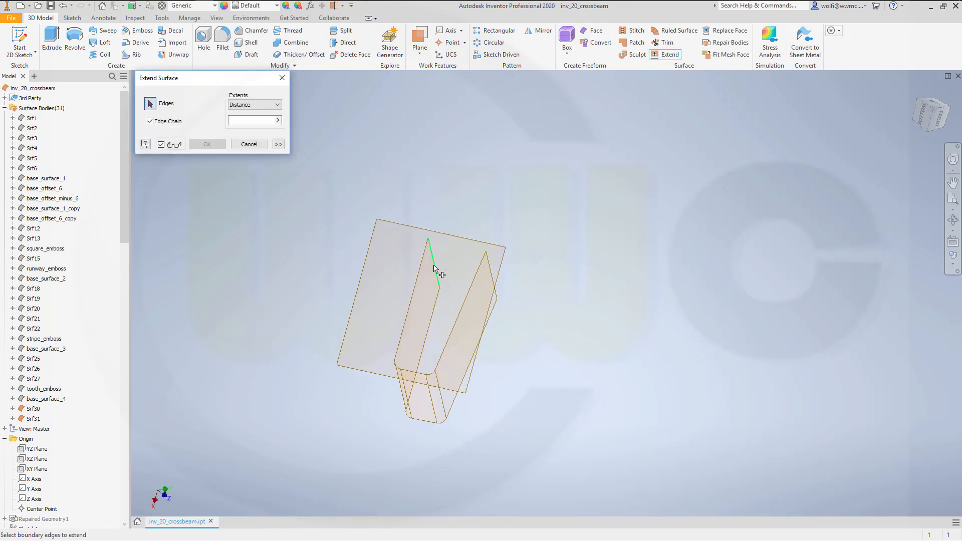
left_click(436, 256)
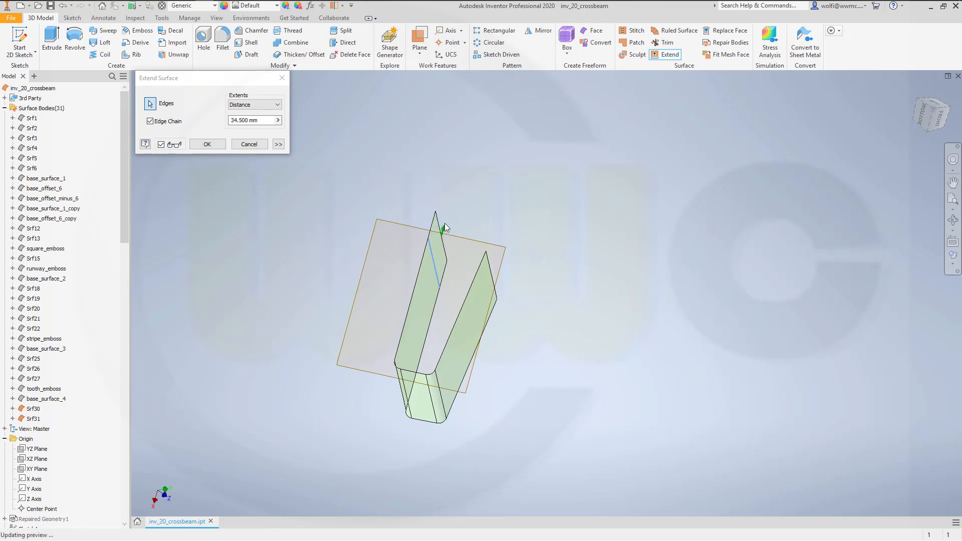
left_click(207, 144)
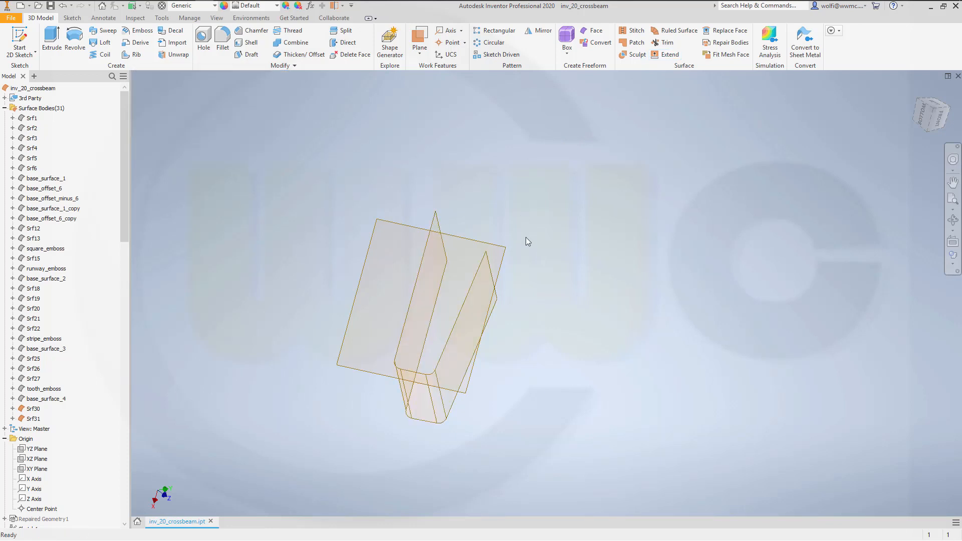
left_click(667, 55)
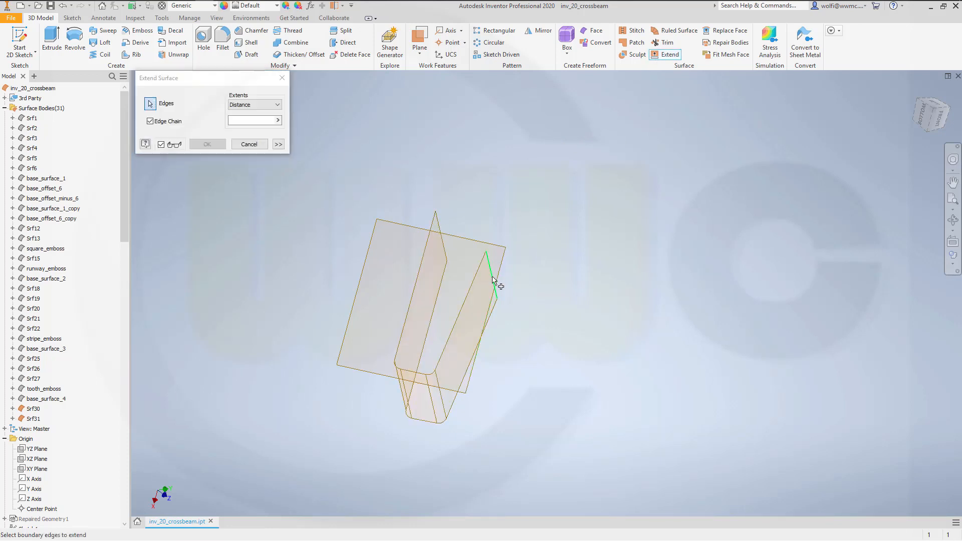
left_click(494, 276)
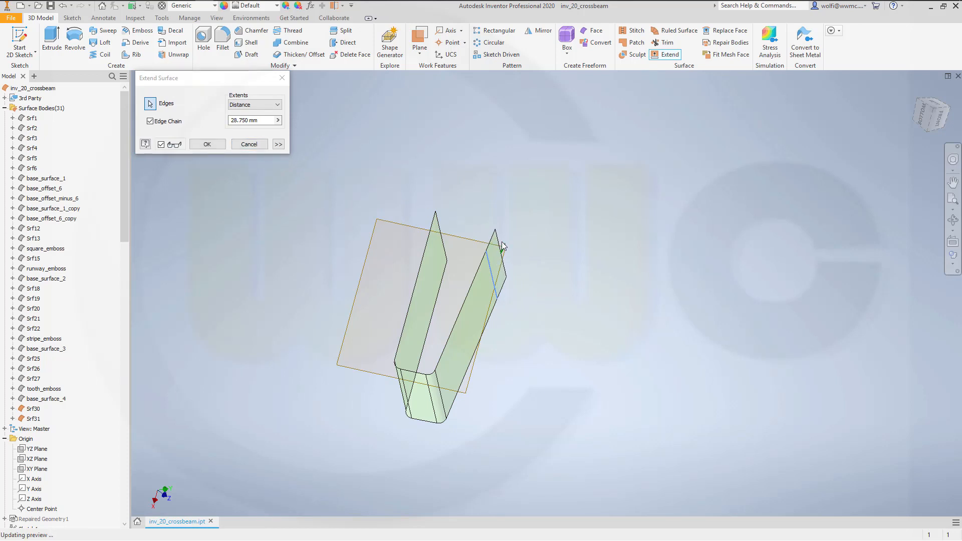
left_click_drag(500, 258, 458, 238)
left_click(206, 145)
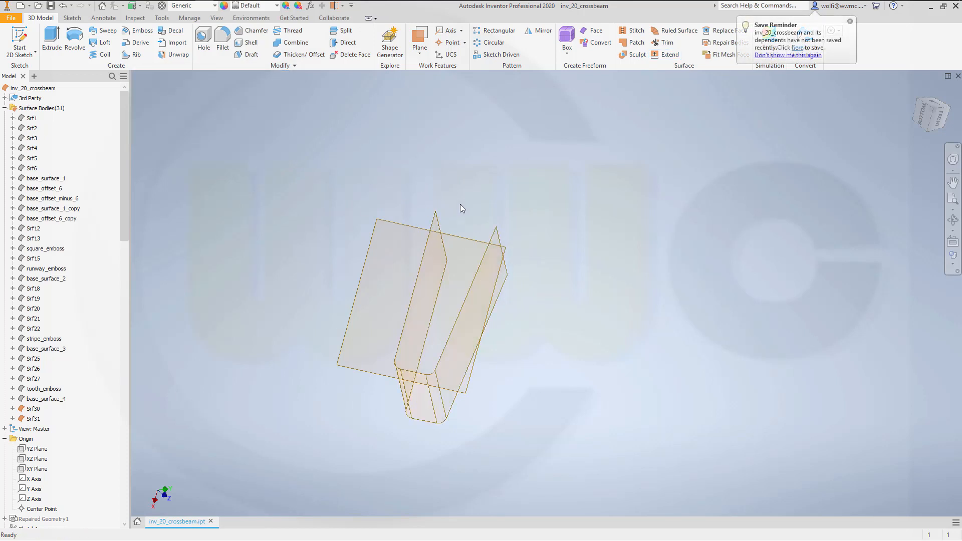
- Trim the flat surface with the U-shaped surface as cutting tool, removing the portion outside the U
left_click(667, 42)
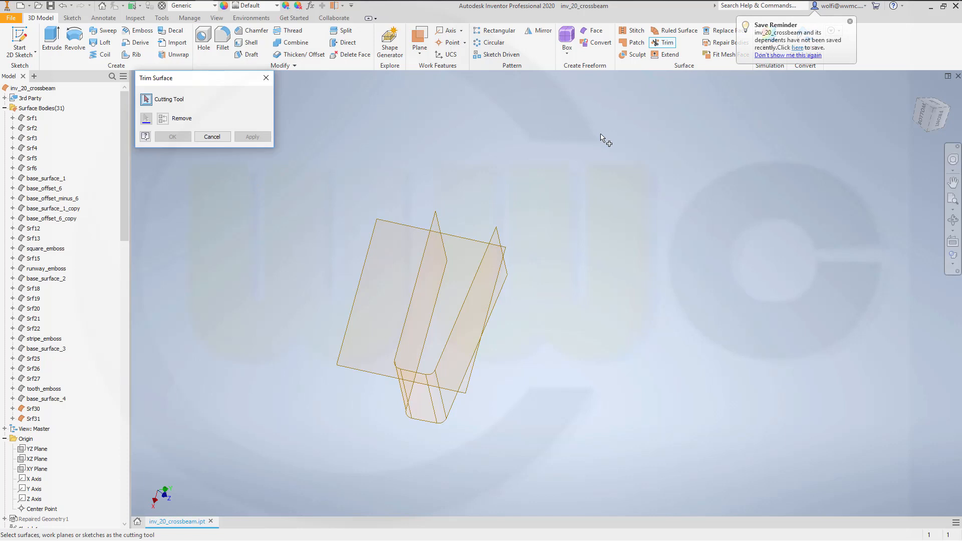
left_click(434, 281)
left_click(396, 274)
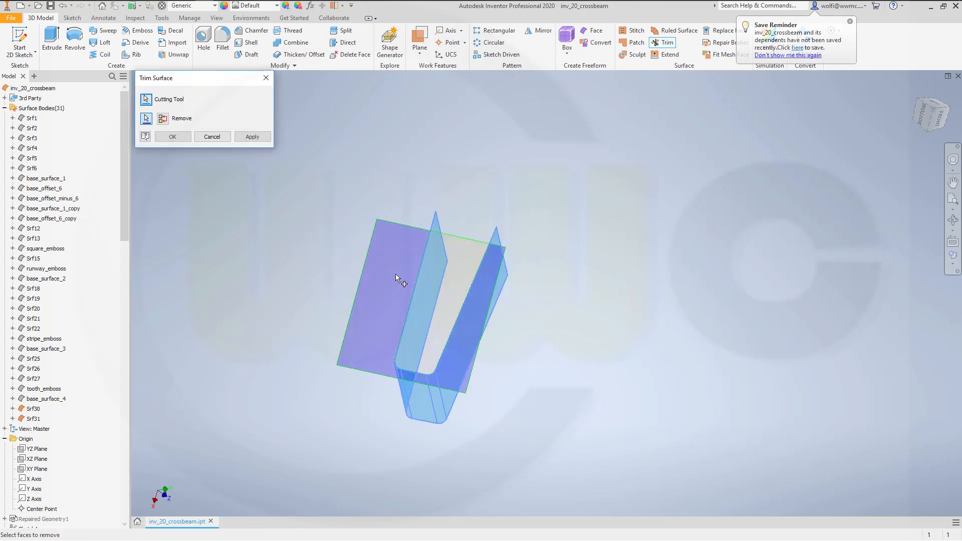
left_click(172, 137)
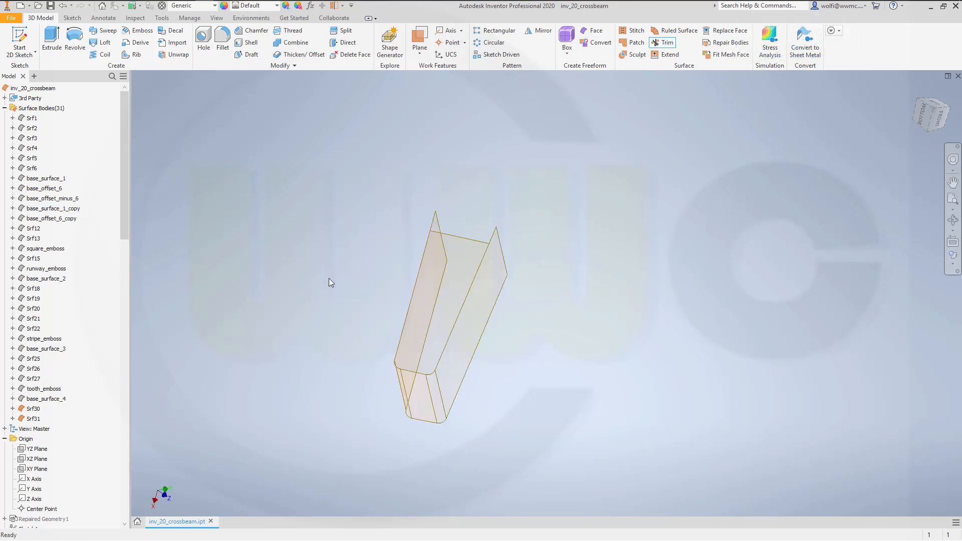
- Stitch the trimmed flat surface and the U-shaped surface together with a 0.254 mm maximum tolerance
middle_click_drag(329, 278, 506, 305, "shift")
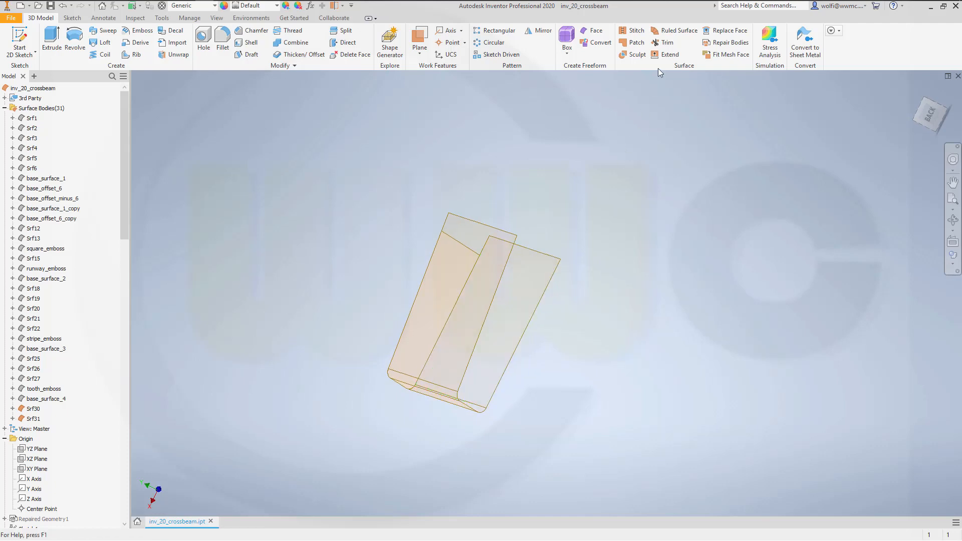
left_click(633, 31)
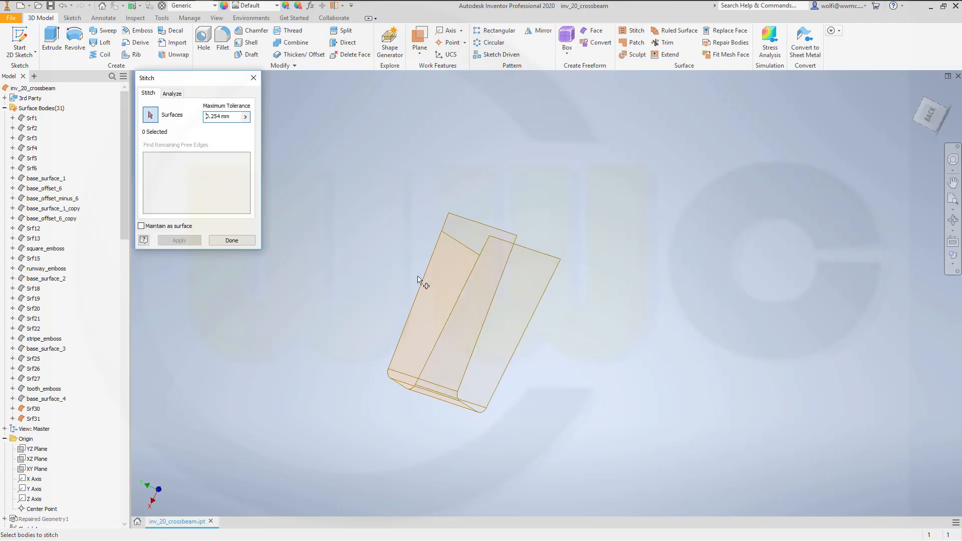
left_click(423, 313)
left_click(473, 327)
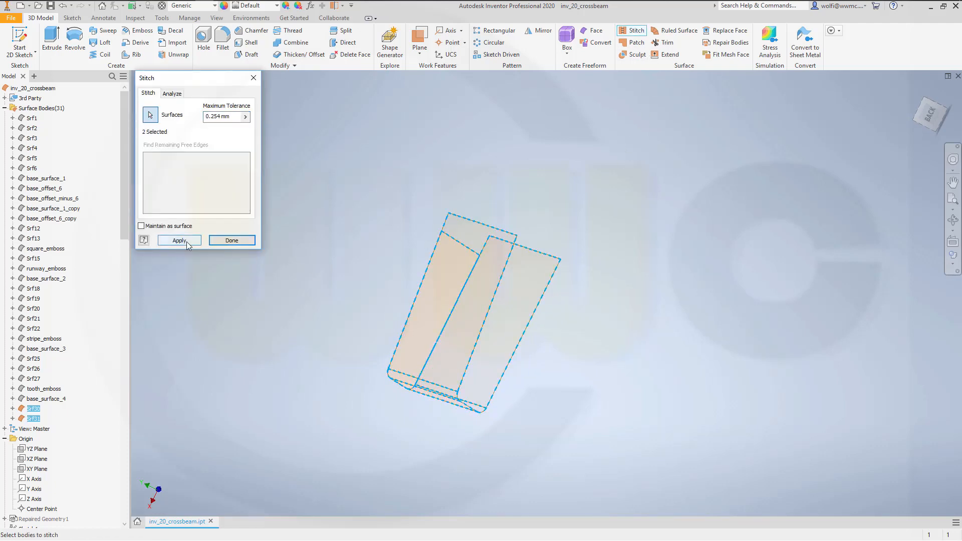
left_click(186, 242)
left_click(231, 240)
middle_click_drag(567, 323, 562, 301, "shift")
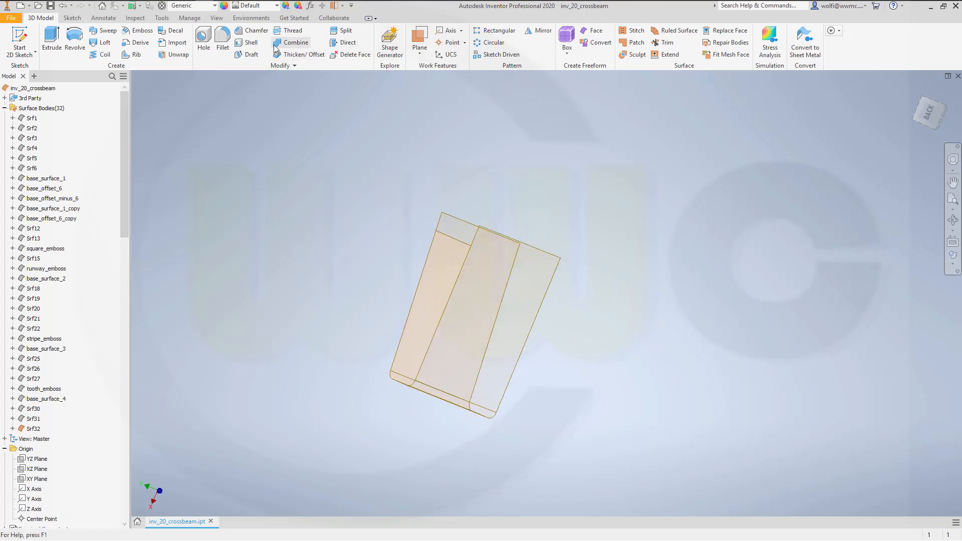
- Fillet the seam edges between the flat surface and the U-shaped surface with a 5 mm radius
left_click(223, 40)
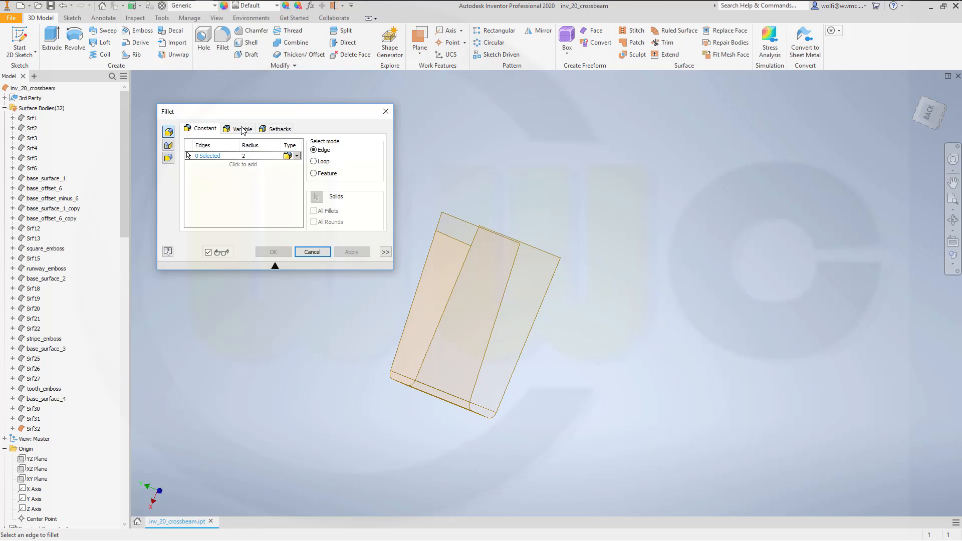
left_click(254, 157)
type("5")
left_click(438, 333)
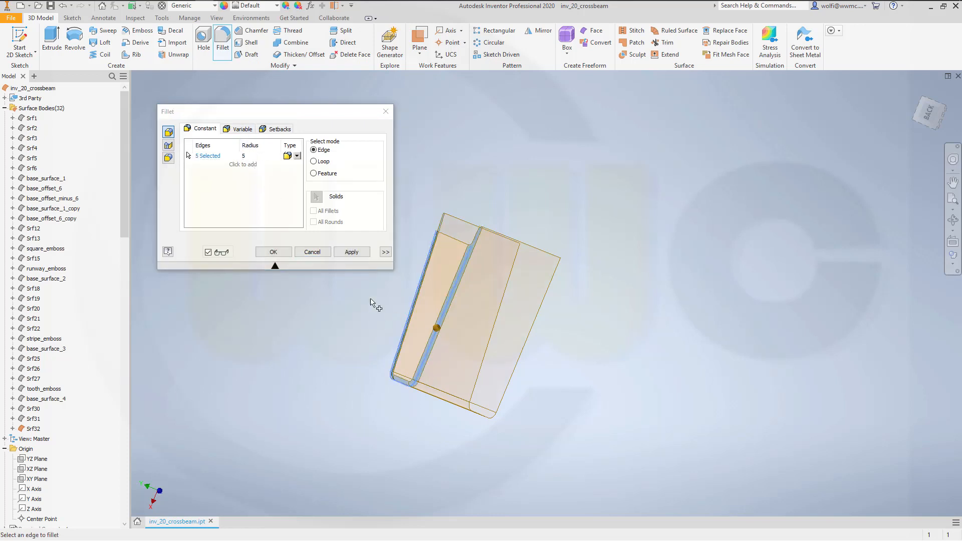
left_click(274, 253)
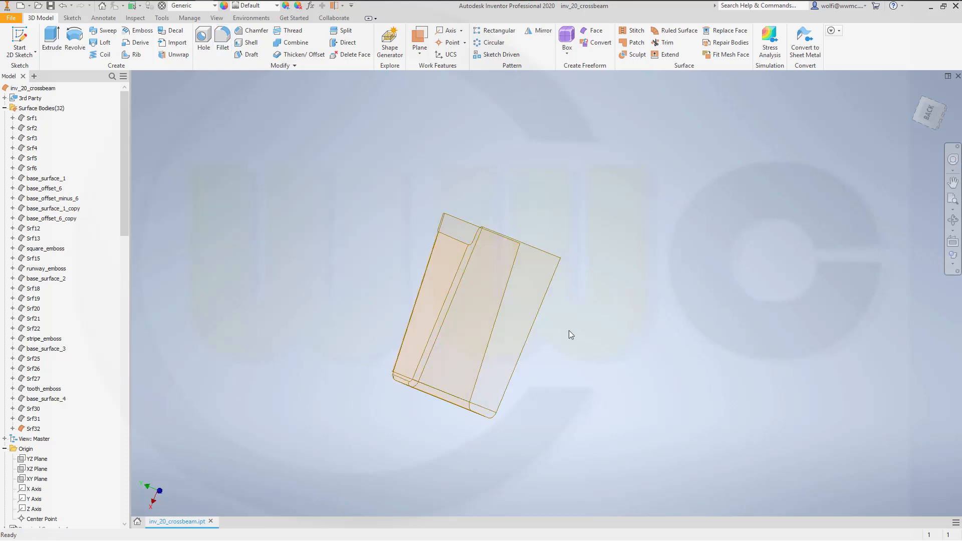
- Turn off translucency for the filleted pocket surface Srf32 and make base_offset_6_copy visible
middle_click_drag(570, 330, 391, 317, "shift")
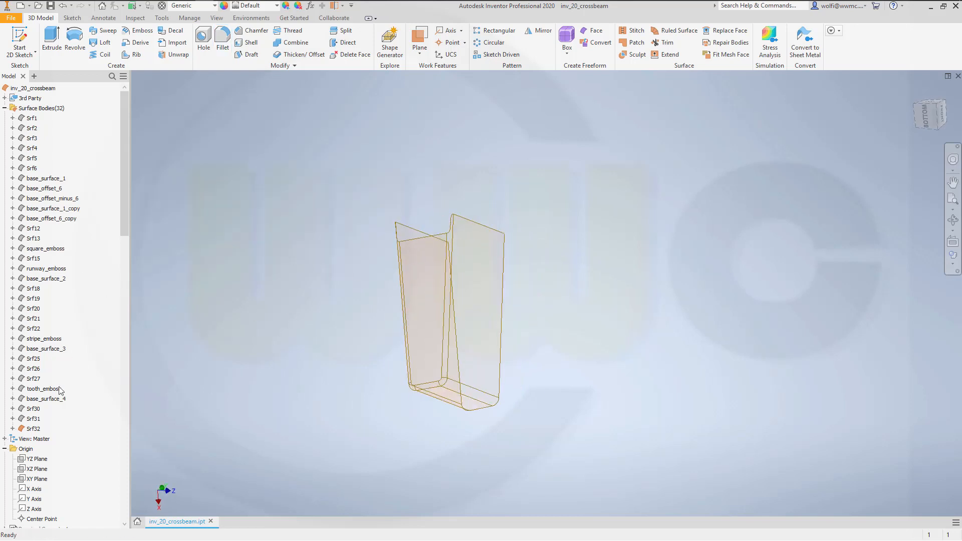
right_click(37, 430)
left_click(75, 464)
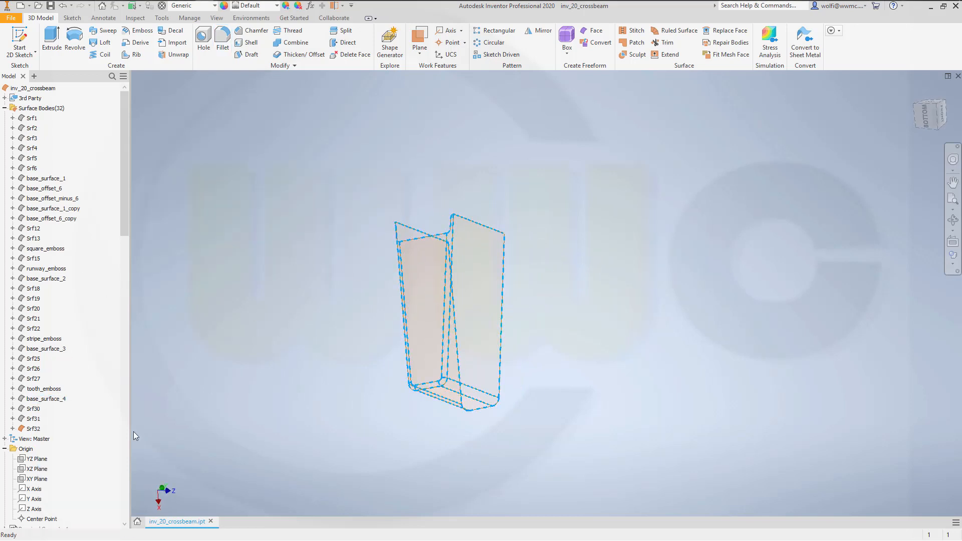
middle_click_drag(318, 318, 382, 285, "shift")
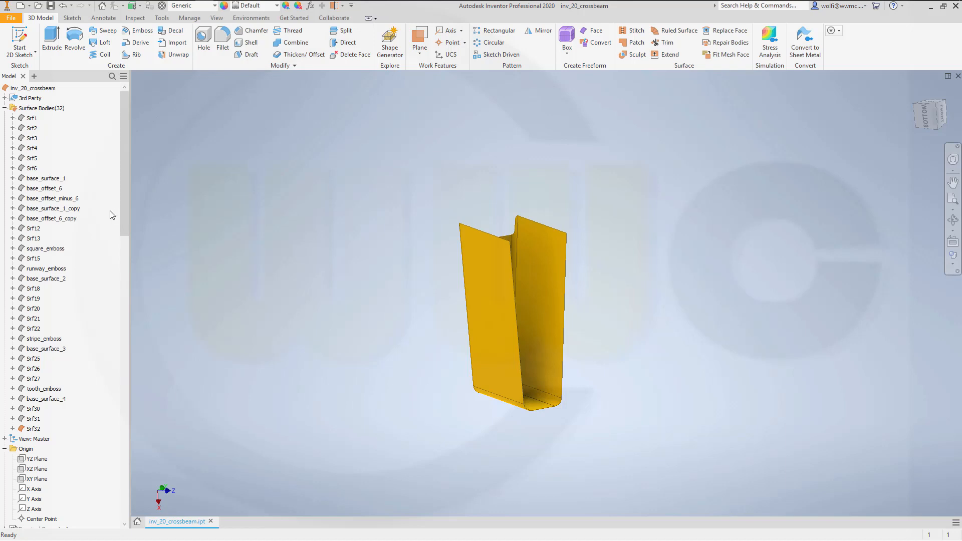
right_click(49, 220)
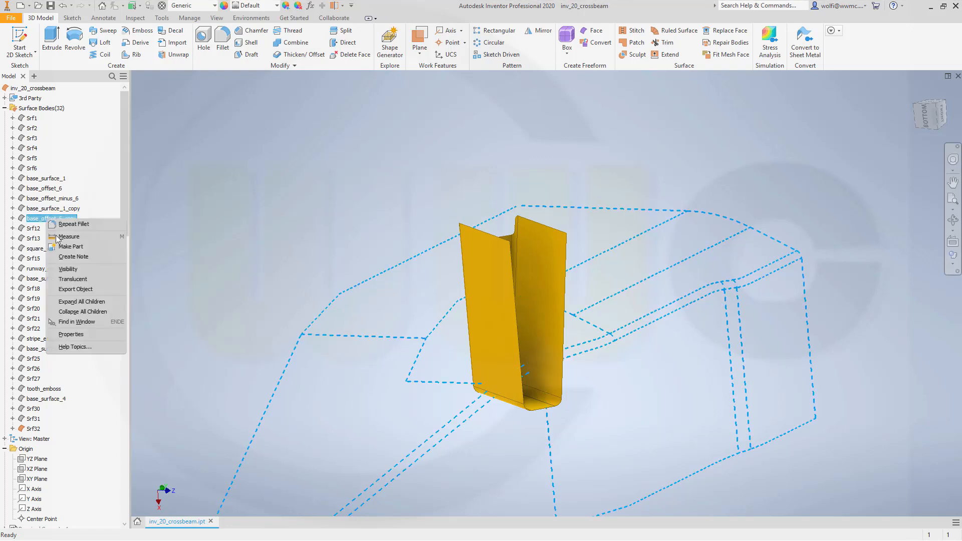
left_click(71, 269)
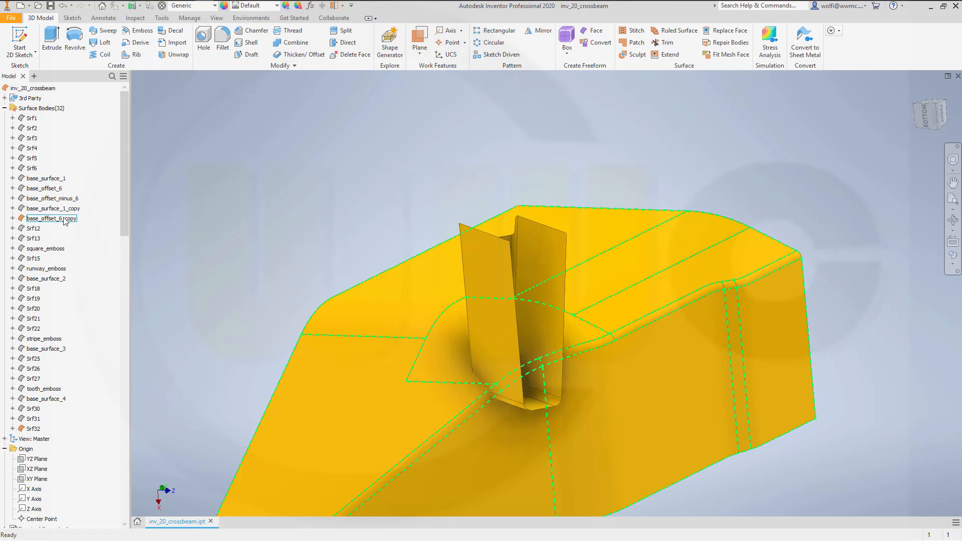
- Trim base_offset_6_copy with the pocket surface as cutting tool, removing everything outside the pocket outline
scroll(87, 266, "down", 2)
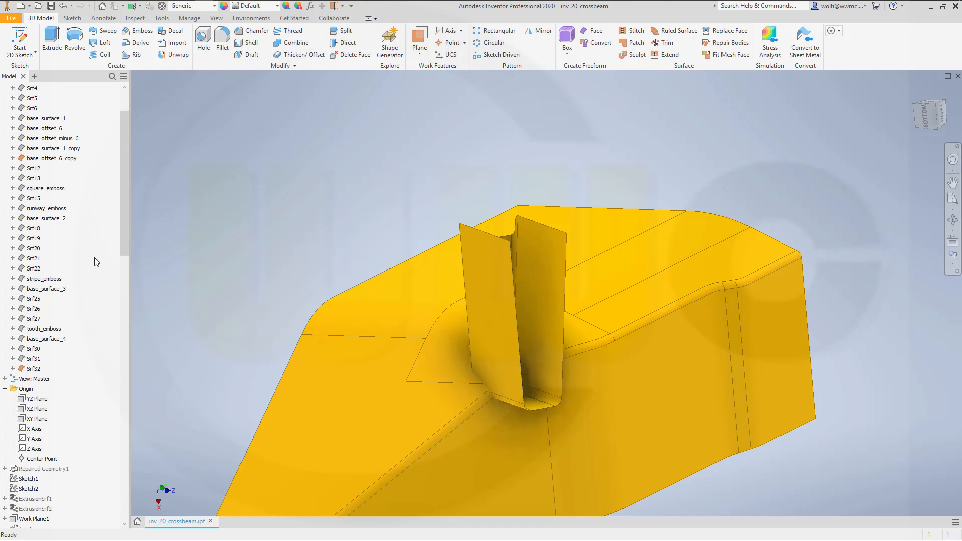
scroll(96, 263, "down", 2)
scroll(87, 296, "down", 1)
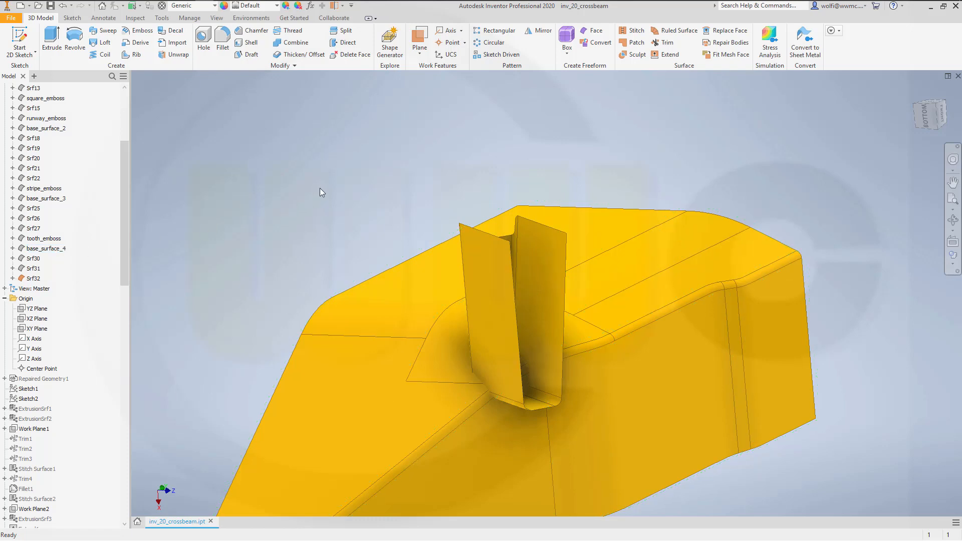
left_click(664, 43)
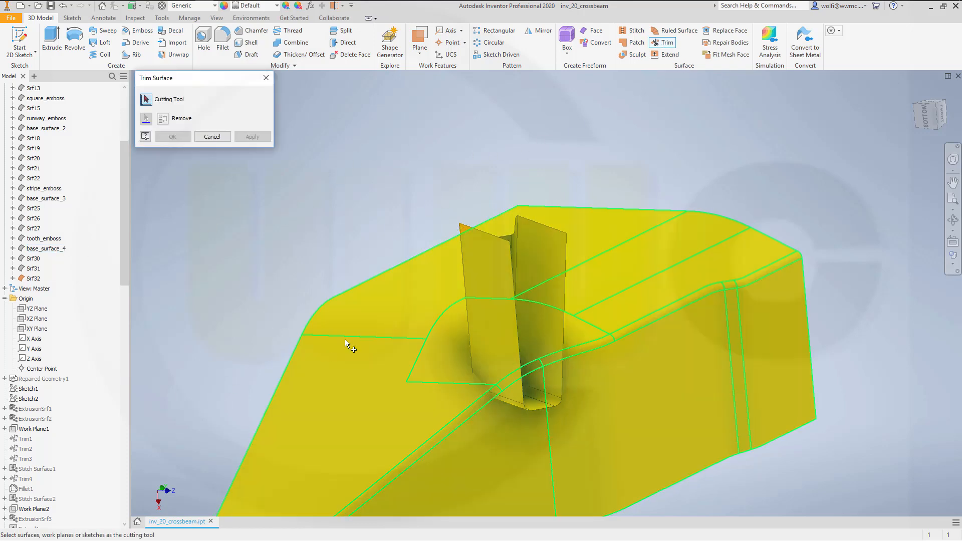
left_click(493, 284)
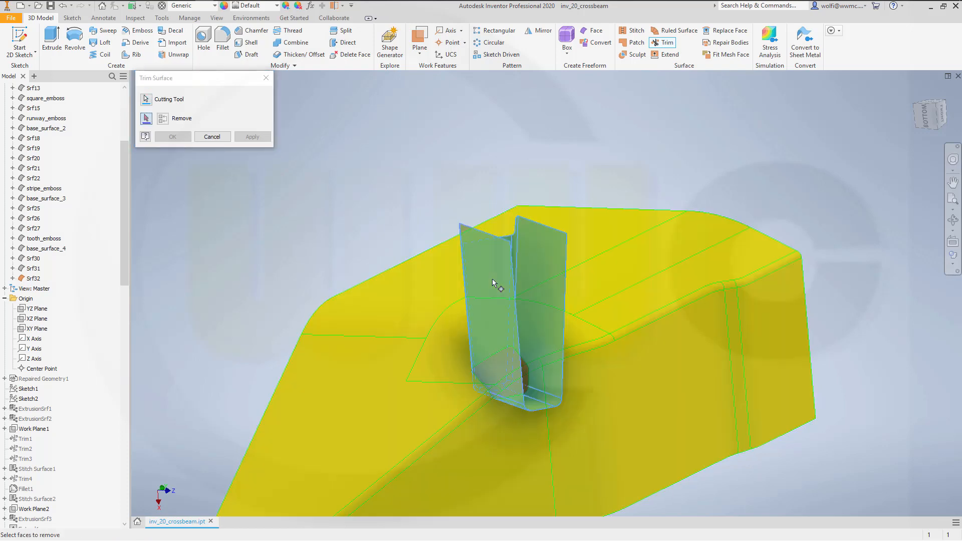
left_click(397, 323)
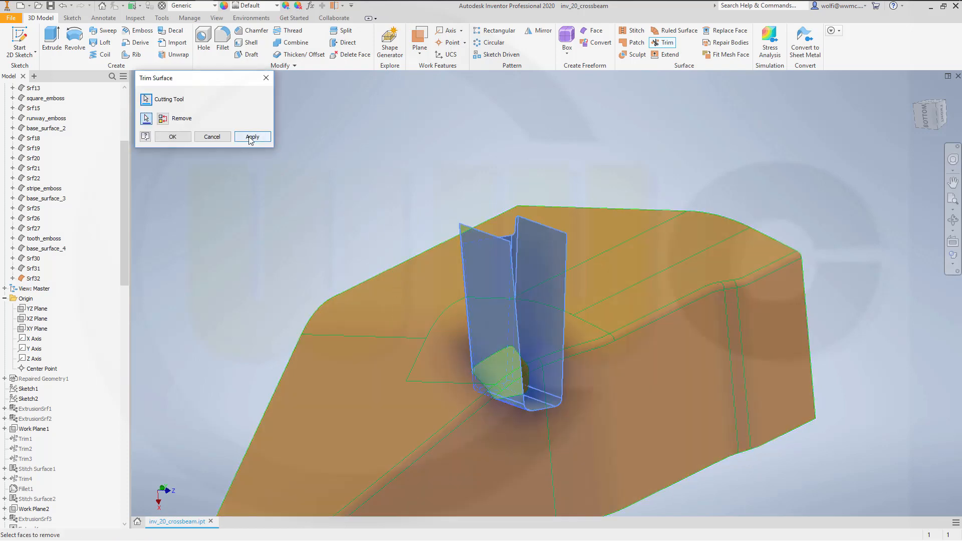
left_click(254, 137)
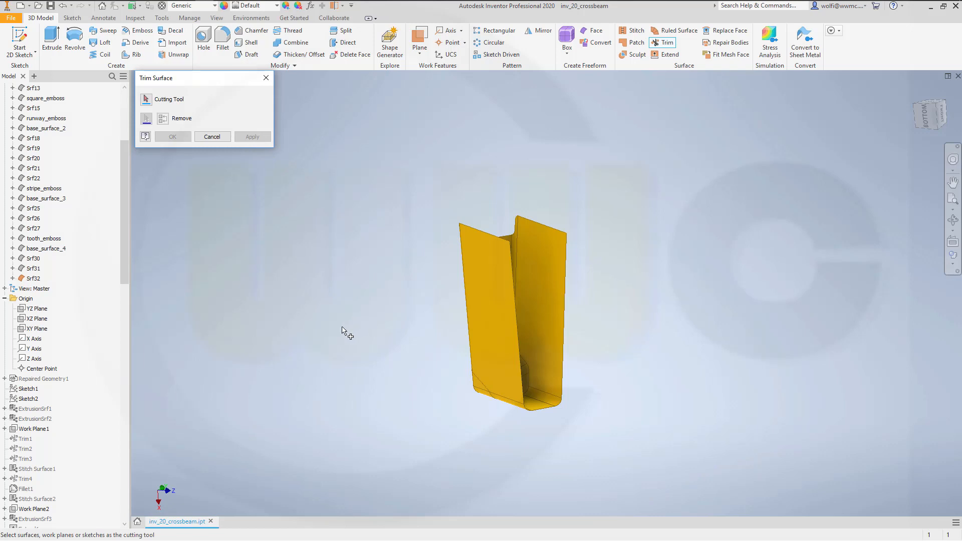
- Trim the pocket surface with the remaining base_offset_6_copy patch as cutting tool, removing the corner portion beyond the patch
middle_click_drag(330, 356, 285, 363, "shift")
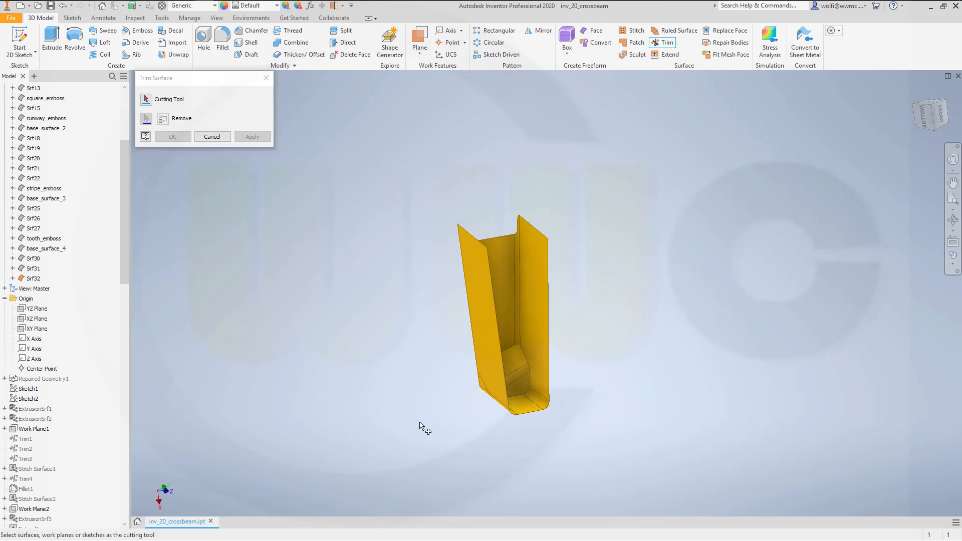
left_click(516, 370)
middle_click_drag(354, 361, 449, 321, "shift")
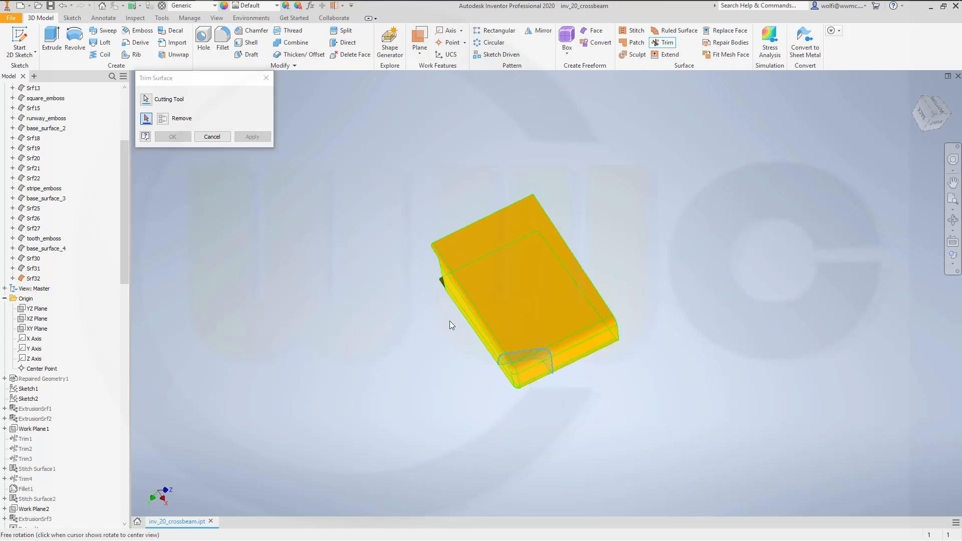
left_click(526, 370)
left_click(172, 136)
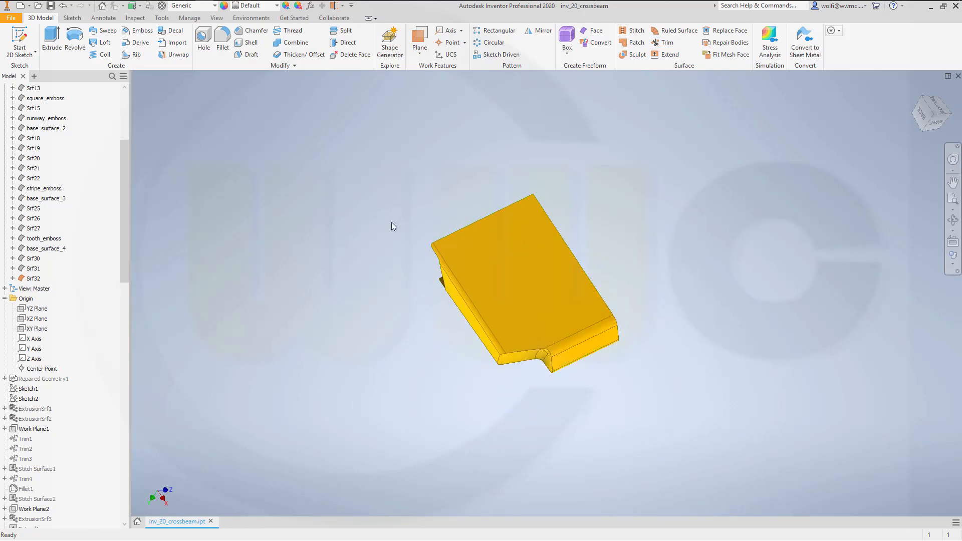
- Stitch the trimmed pocket surface and the offset patch together with a 0.254 mm maximum tolerance
mouse_move(392, 221)
middle_mouse_down("shift")
mouse_move(344, 264)
mouse_move(387, 224)
middle_mouse_up("shift")
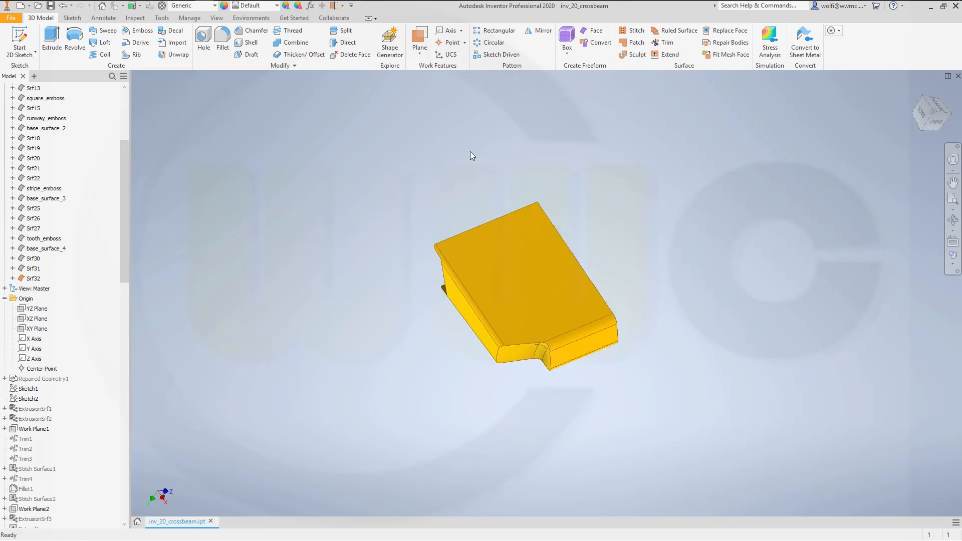
left_click(633, 31)
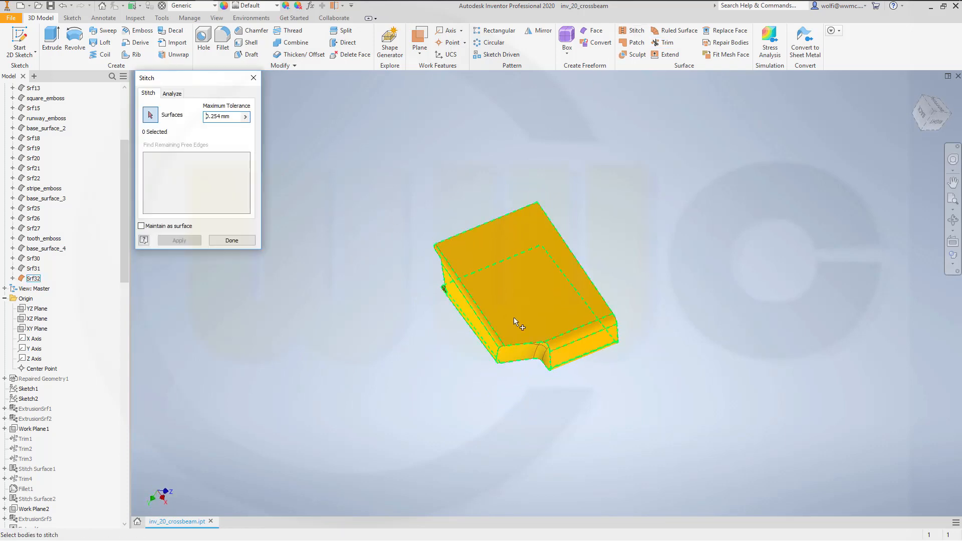
left_click(513, 357)
left_click(180, 240)
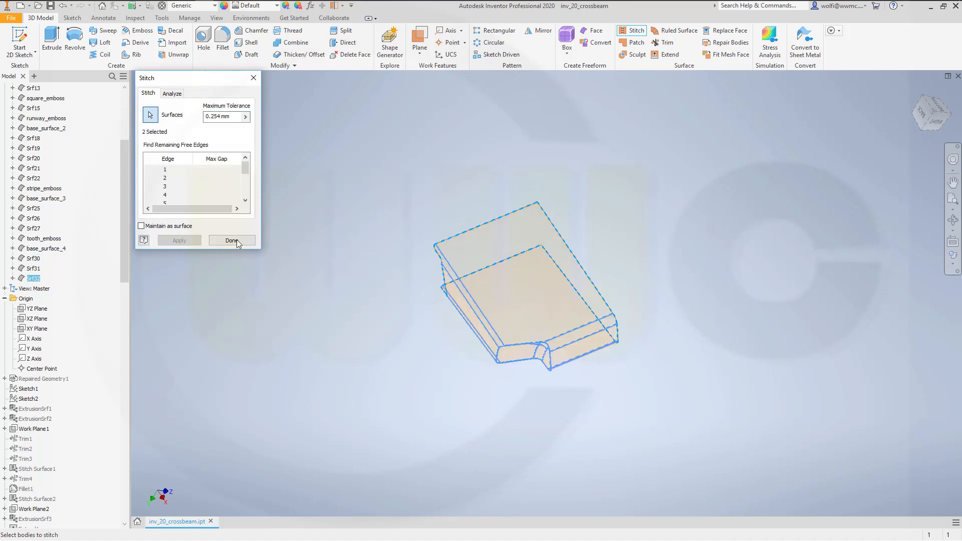
left_click(232, 241)
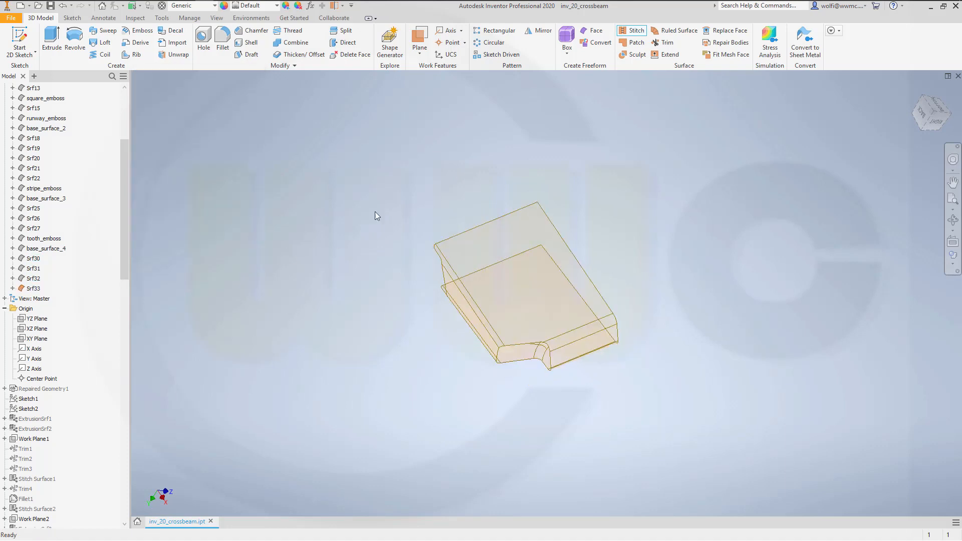
- Fillet the seam edges around the stitched offset patch with a 3 mm radius
left_click(222, 36)
left_click(506, 351)
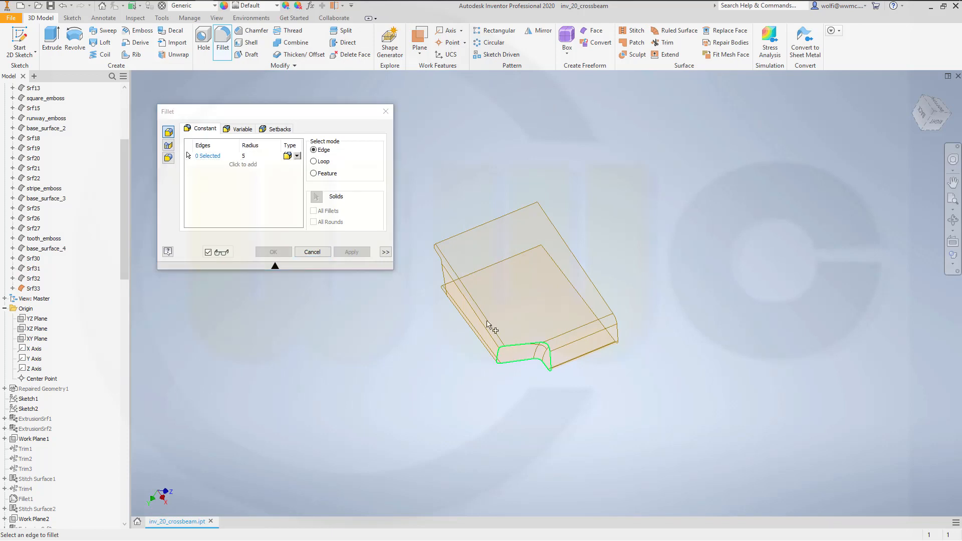
left_click(252, 157)
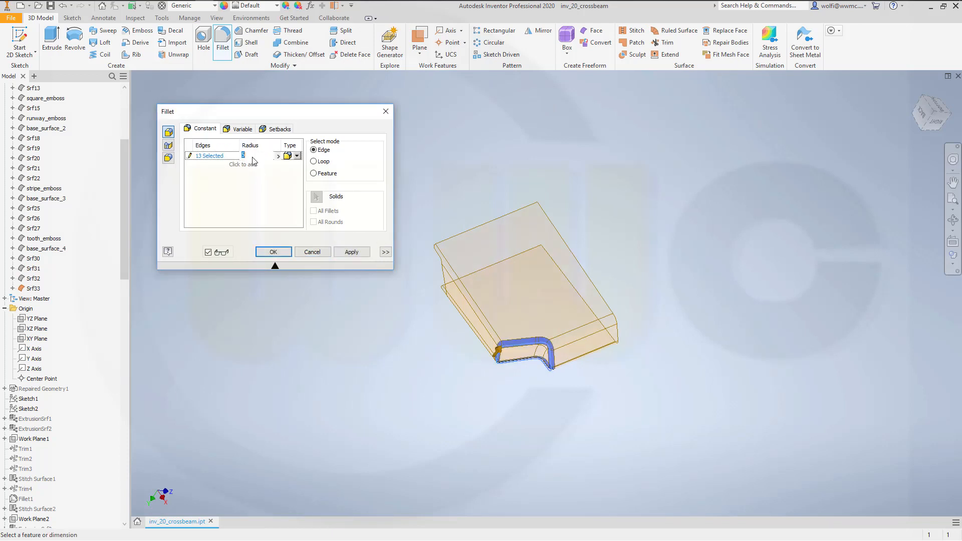
type("3")
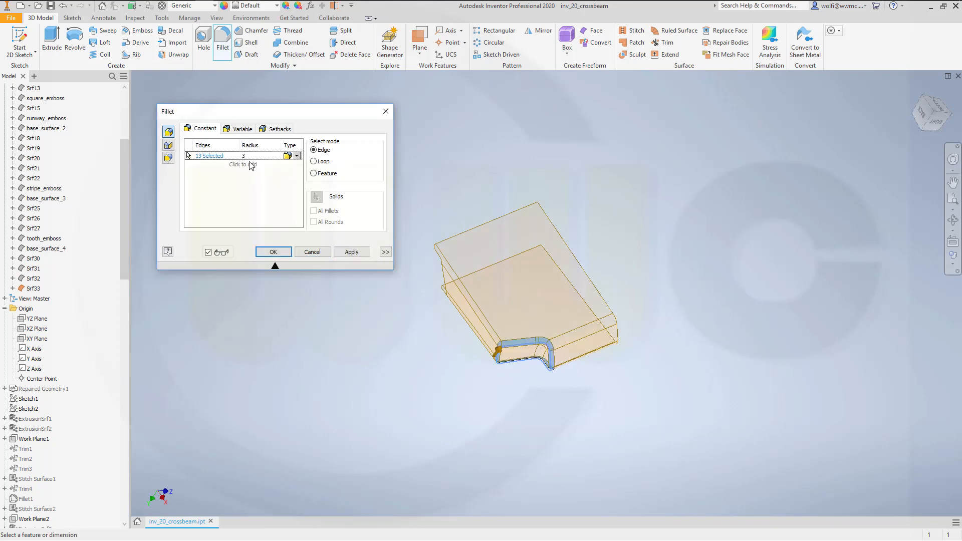
key("Return")
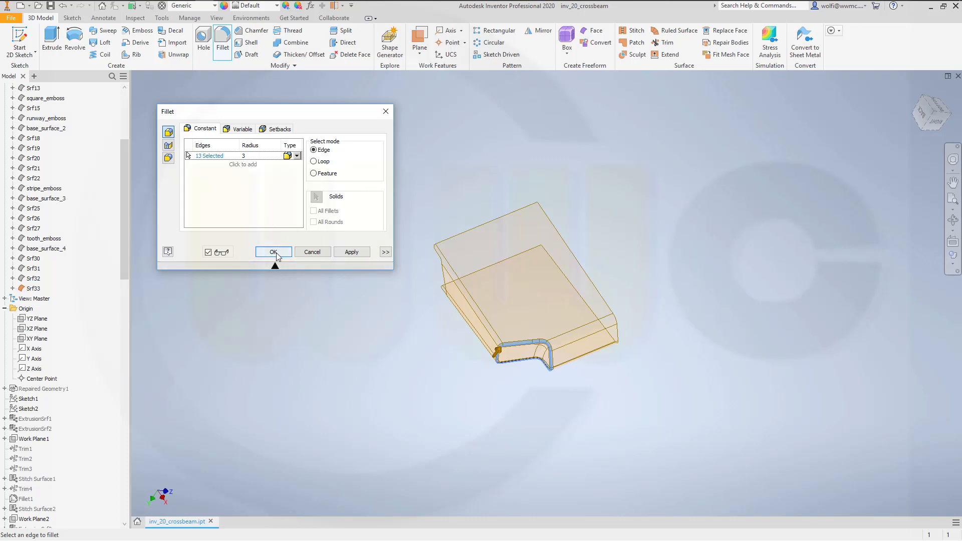
left_click(274, 252)
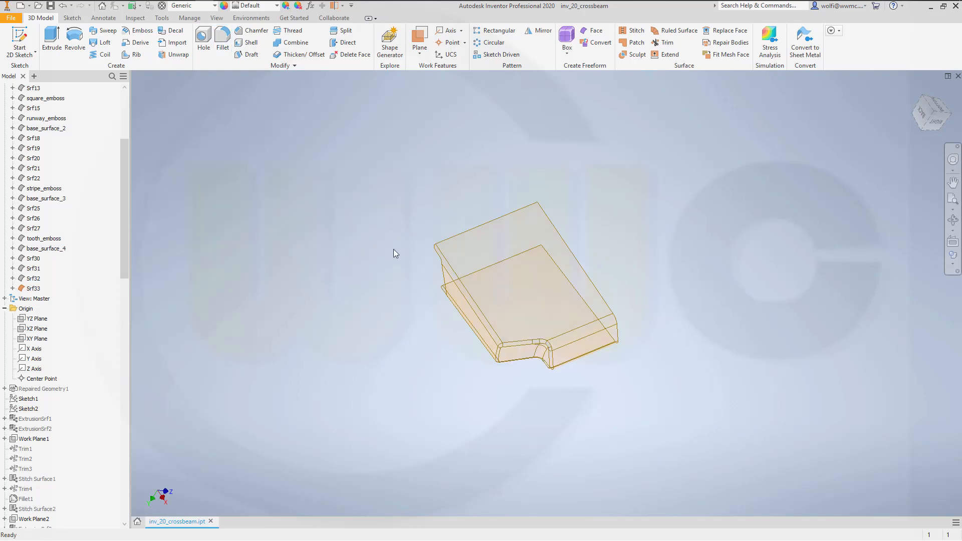
- Turn off translucency for the stitched pocket surface Srf33 and make base_surface_4 visible
middle_click_drag(394, 253, 320, 270, "shift")
right_click(34, 289)
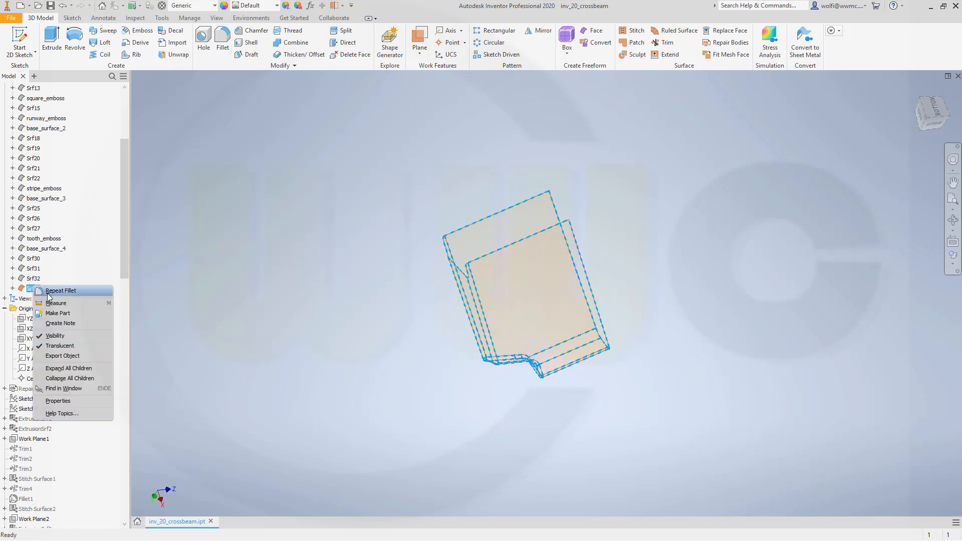
left_click(56, 345)
middle_click_drag(310, 260, 87, 272, "shift")
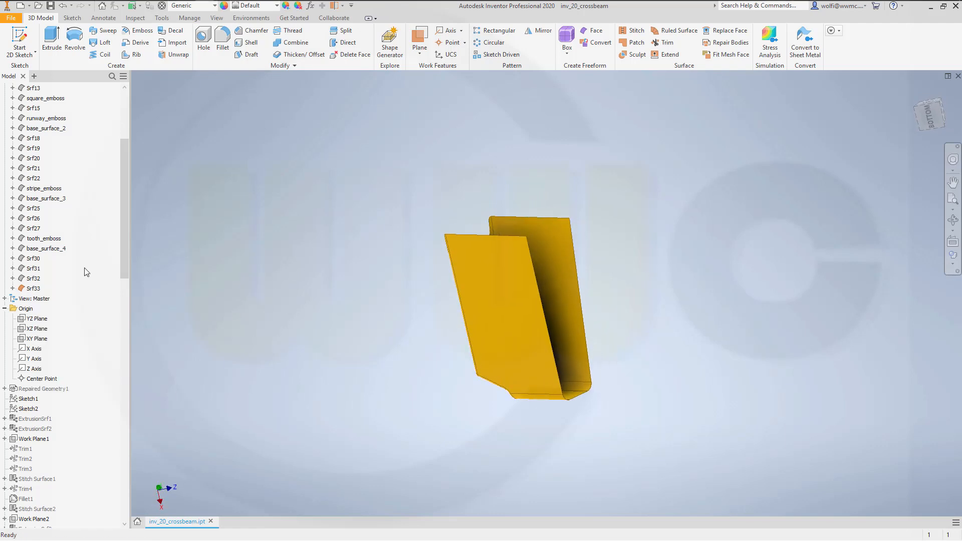
right_click(48, 249)
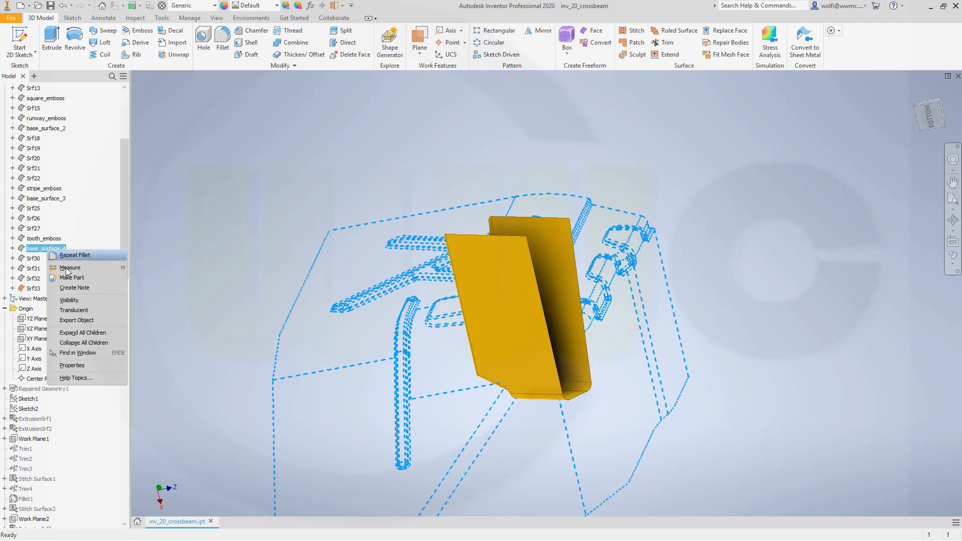
left_click(80, 300)
- Trim the pocket surface with base_surface_4 as cutting tool, removing the portion protruding from the base surface
middle_click_drag(401, 342, 348, 339, "shift")
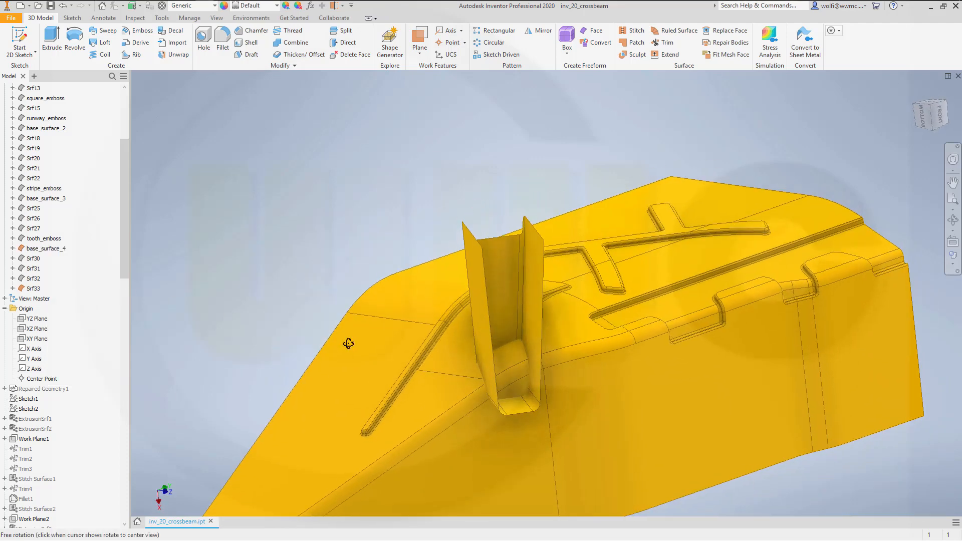
left_click(663, 43)
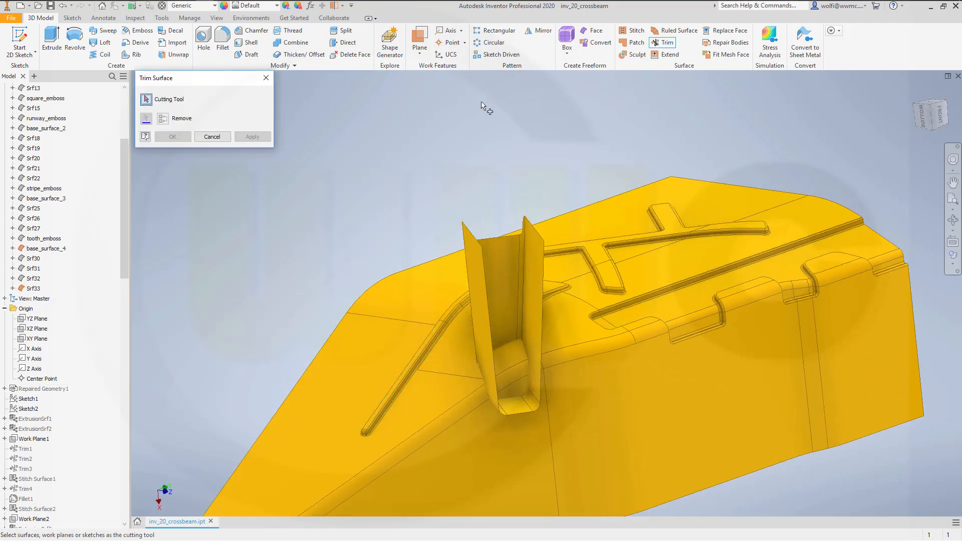
left_click(371, 331)
left_click(476, 269)
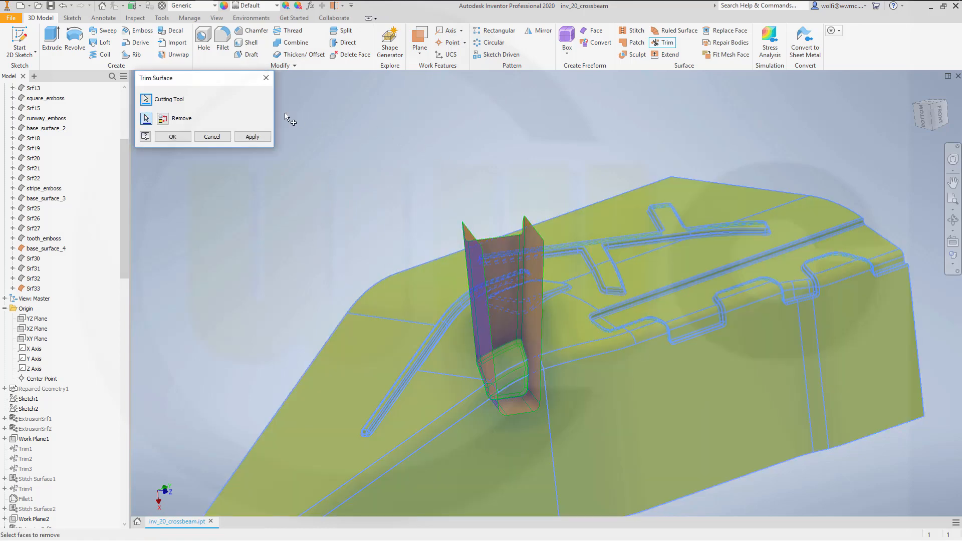
left_click(252, 138)
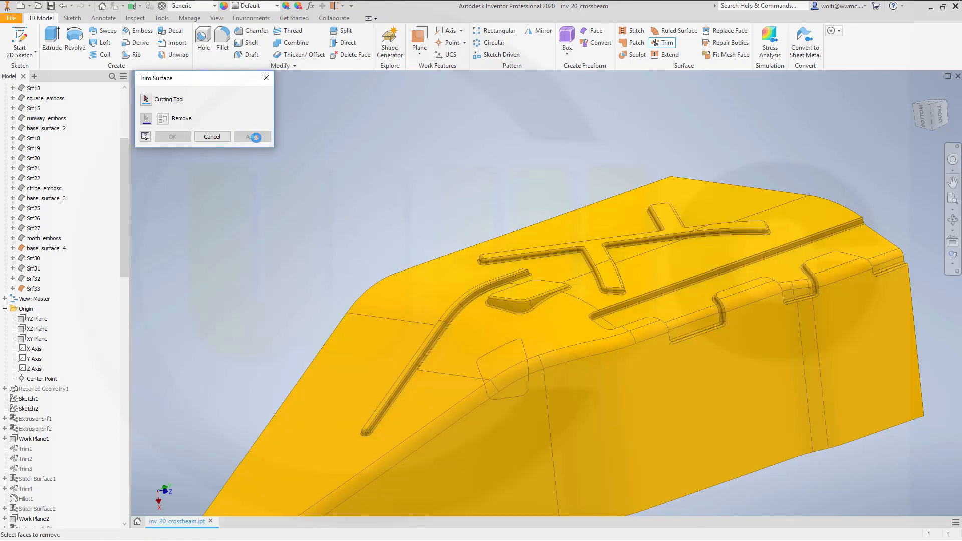
middle_click_drag(547, 368, 498, 325, "shift")
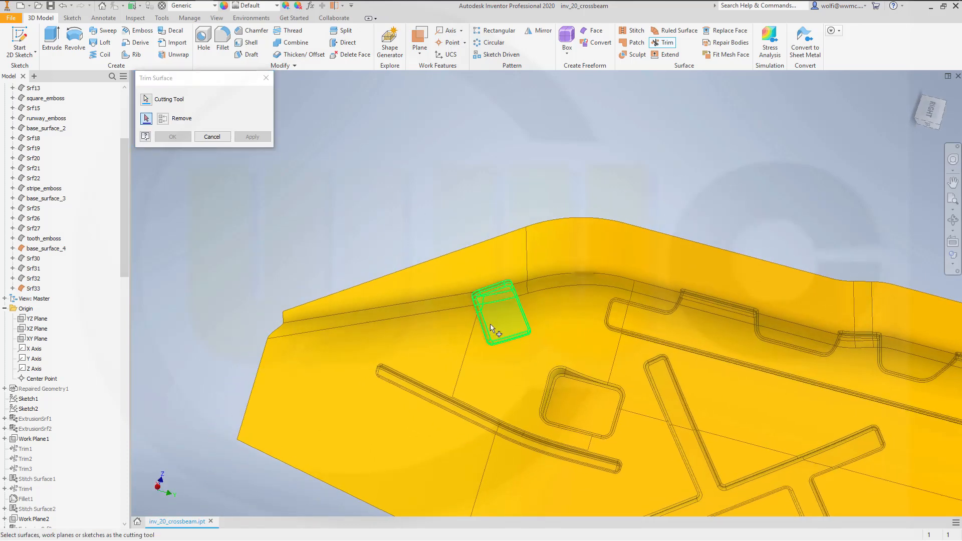
- Trim base_surface_4 with the pocket surface as cutting tool, removing the region enclosed by the pocket outline
middle_click_drag(451, 217, 475, 334, "shift")
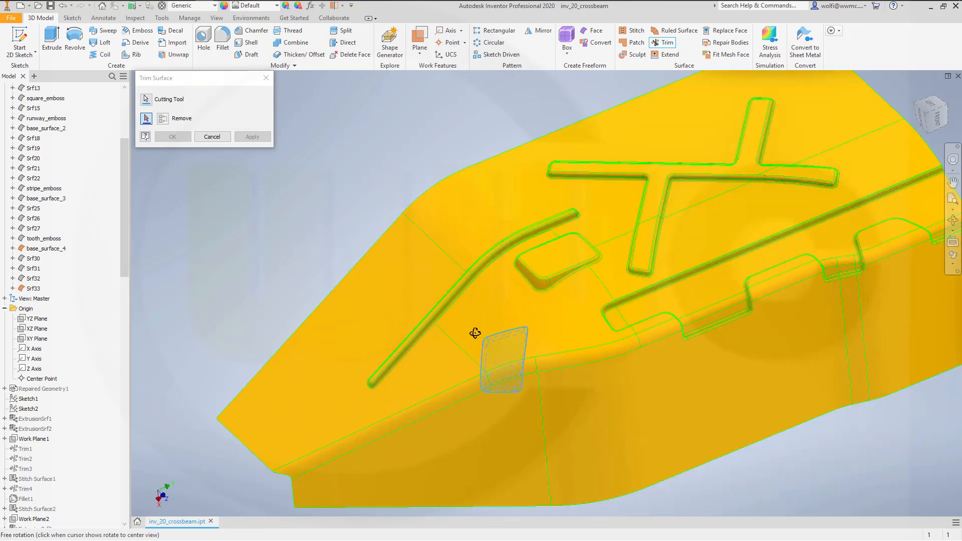
left_click(504, 360)
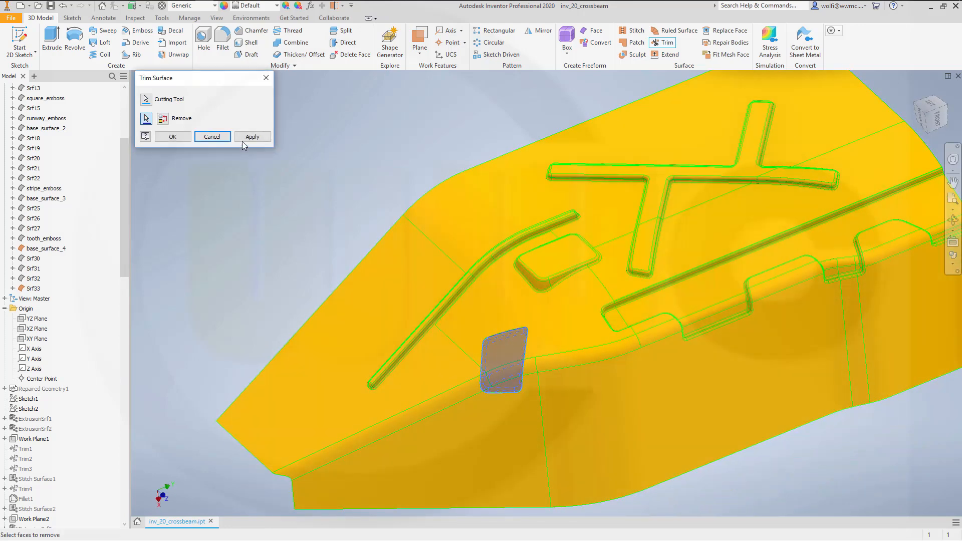
left_click(172, 137)
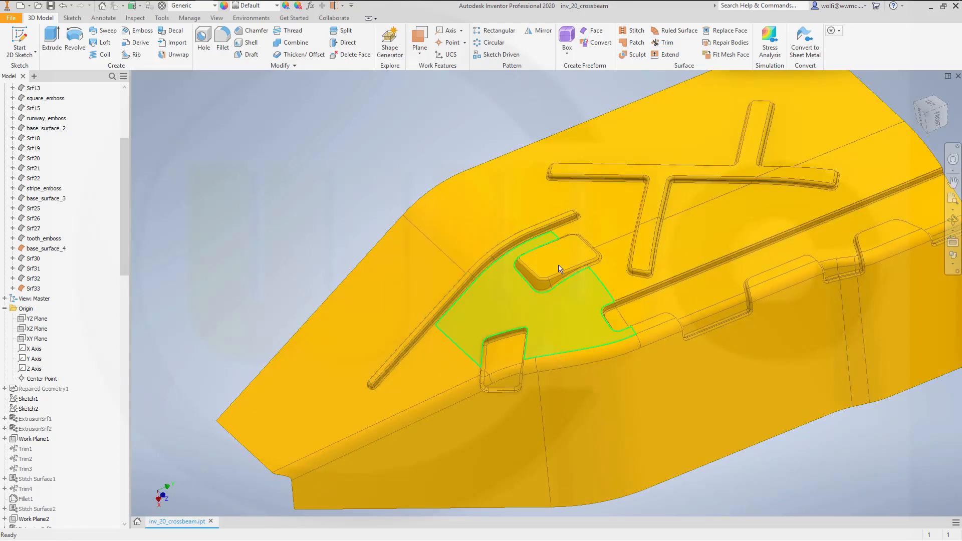
- Stitch base_surface_4 and the pocket surface with a 0.254 mm maximum tolerance, and turn off translucency for the stitched surface
left_click(634, 30)
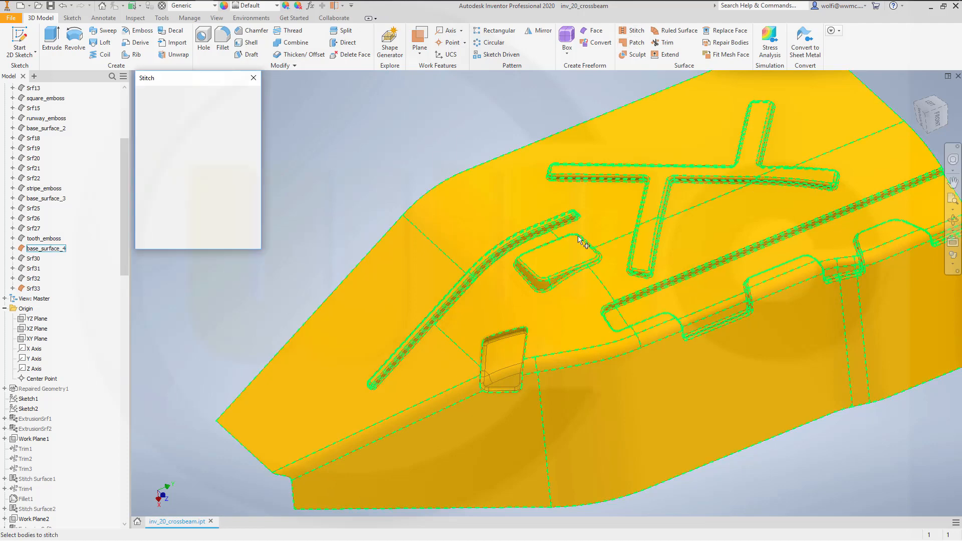
left_click(507, 354)
left_click(556, 341)
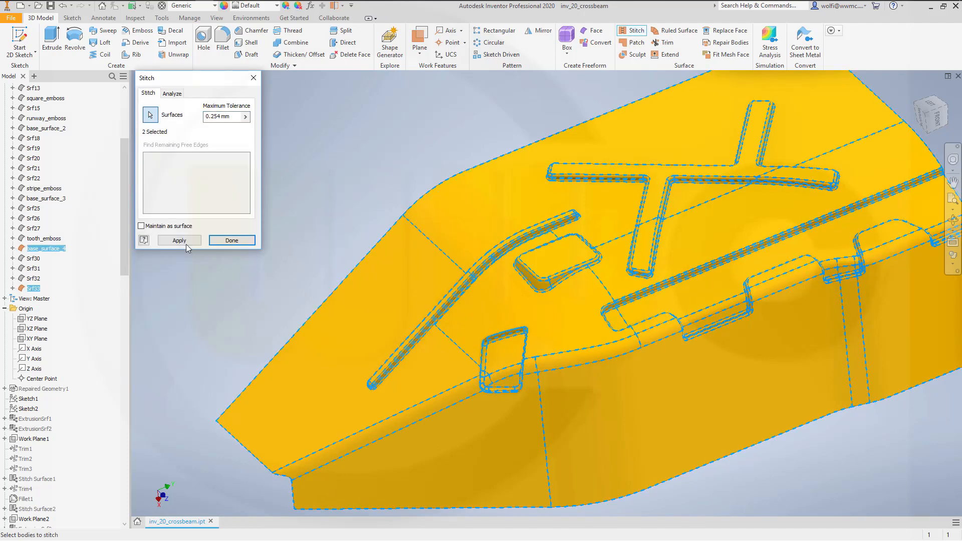
left_click(212, 241)
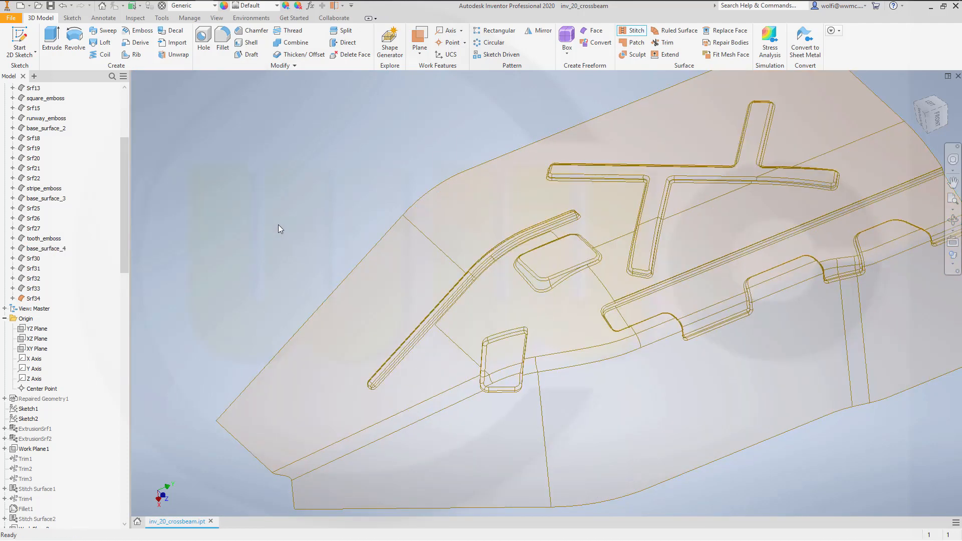
right_click(34, 298)
left_click(56, 359)
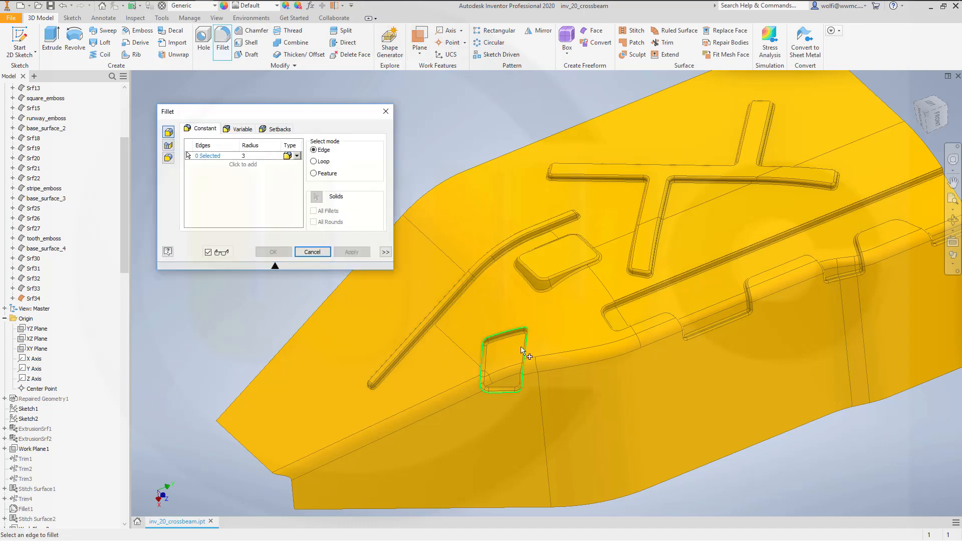
- Fillet the outer seam edges between the pocket and the base surface with a 3 mm radius
scroll(501, 351, "up", 5)
left_click(456, 288)
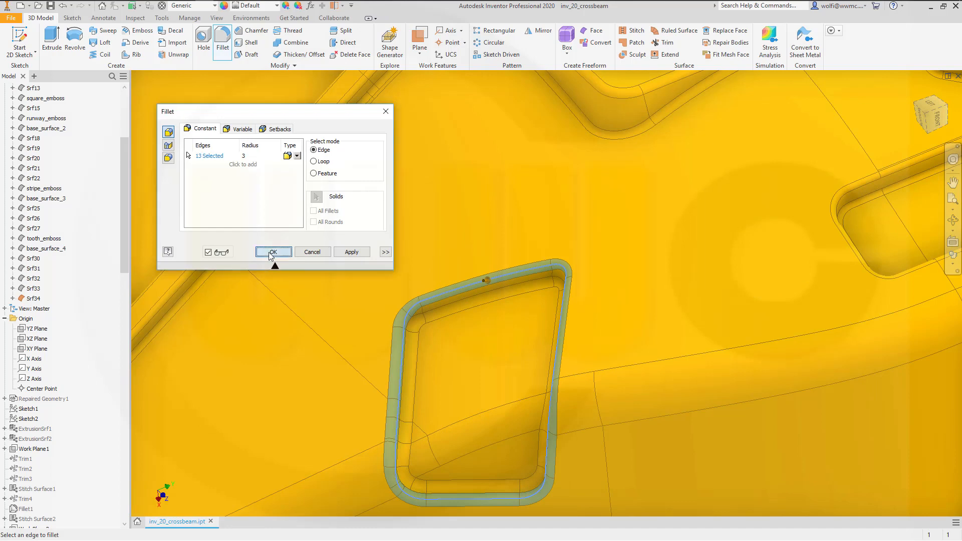
left_click(274, 252)
- Mirror the finished half of the crossbeam surface about the origin XZ plane and turn off translucency for the mirrored half
scroll(510, 327, "down", 8)
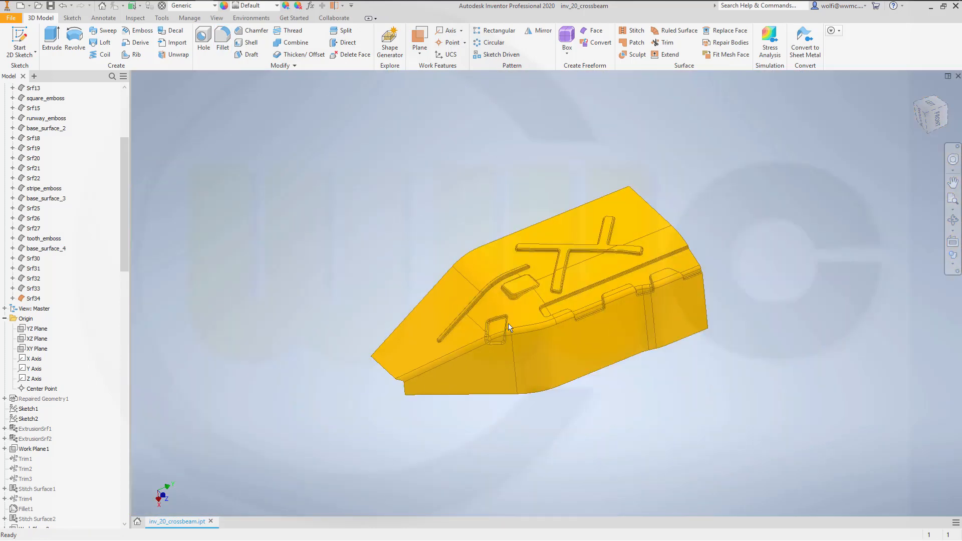
mouse_move(509, 327)
middle_mouse_down("shift")
mouse_move(498, 350)
mouse_move(518, 353)
mouse_move(512, 345)
middle_mouse_up("shift")
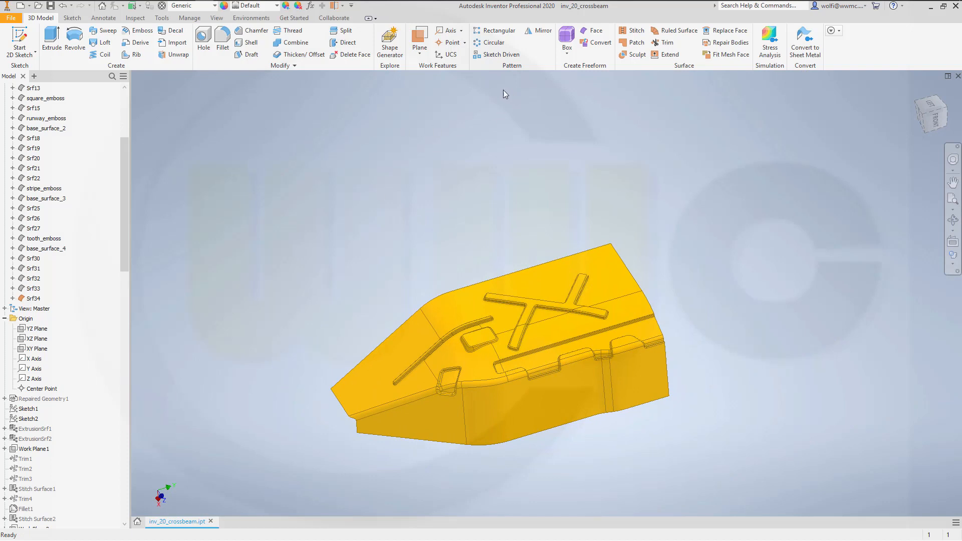
left_click(540, 31)
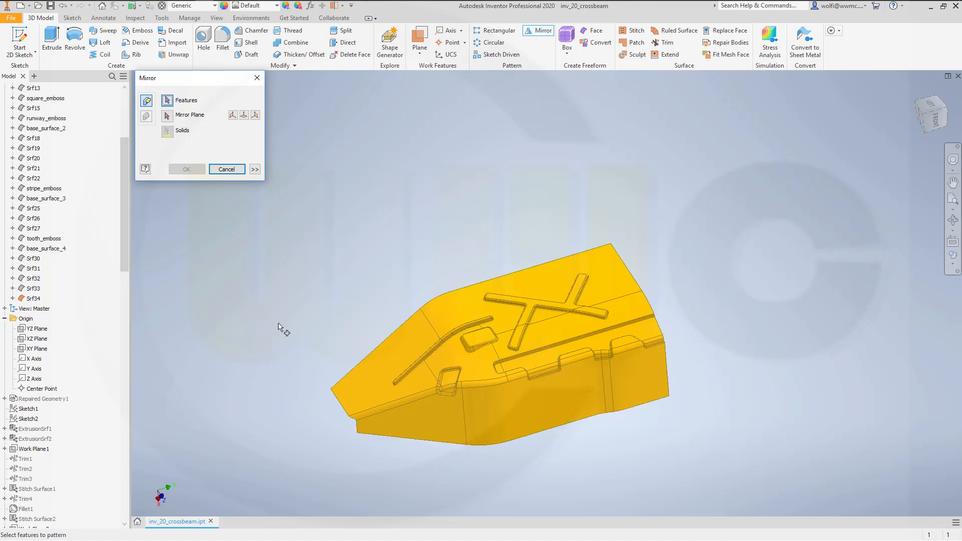
left_click(386, 398)
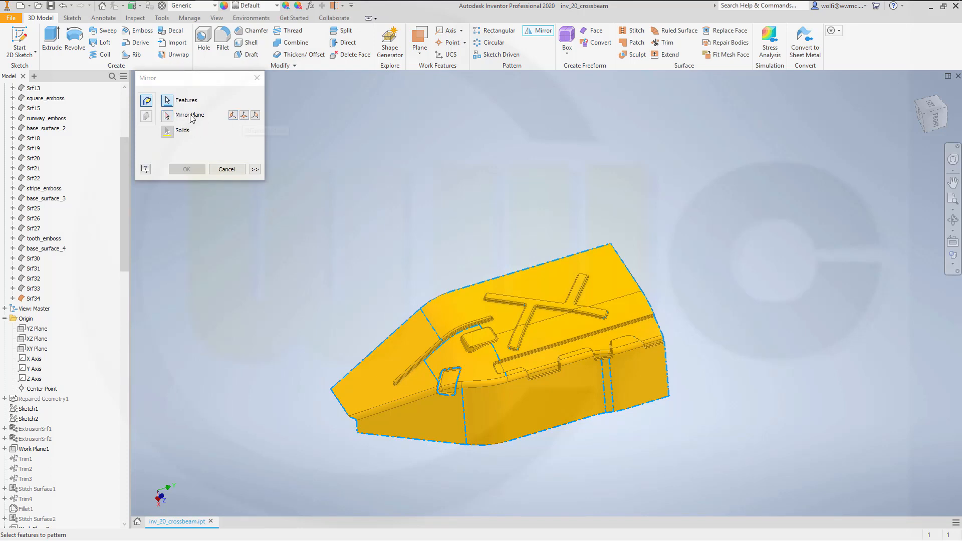
left_click(244, 117)
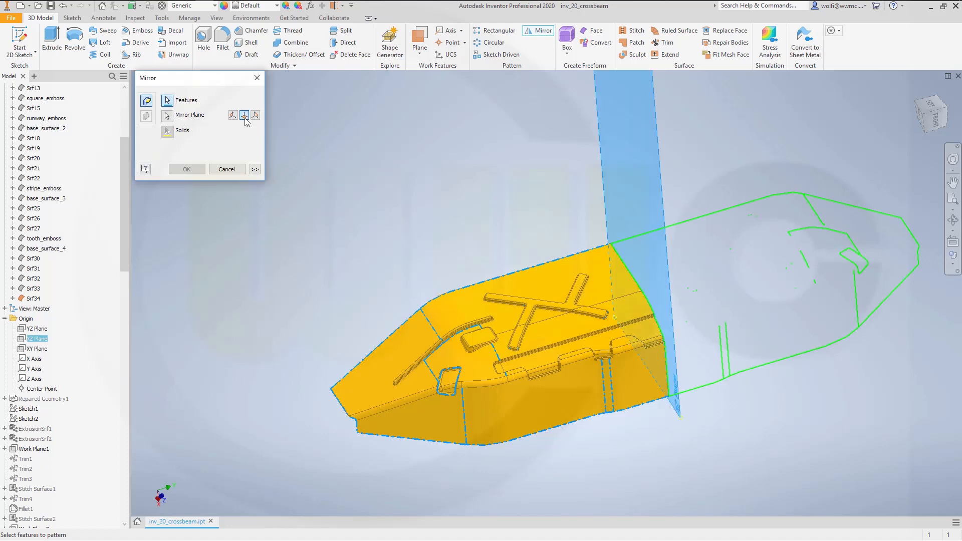
left_click(185, 169)
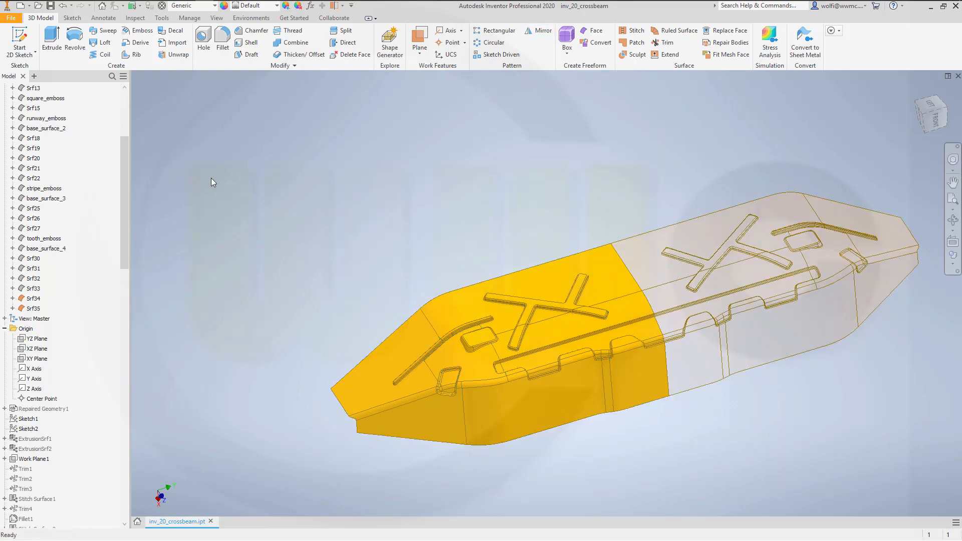
right_click(38, 308)
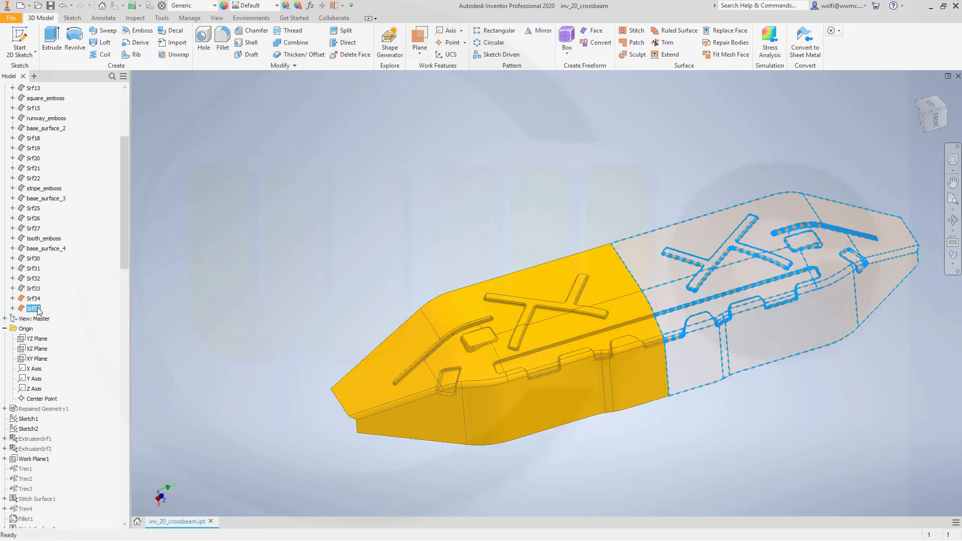
left_click(62, 368)
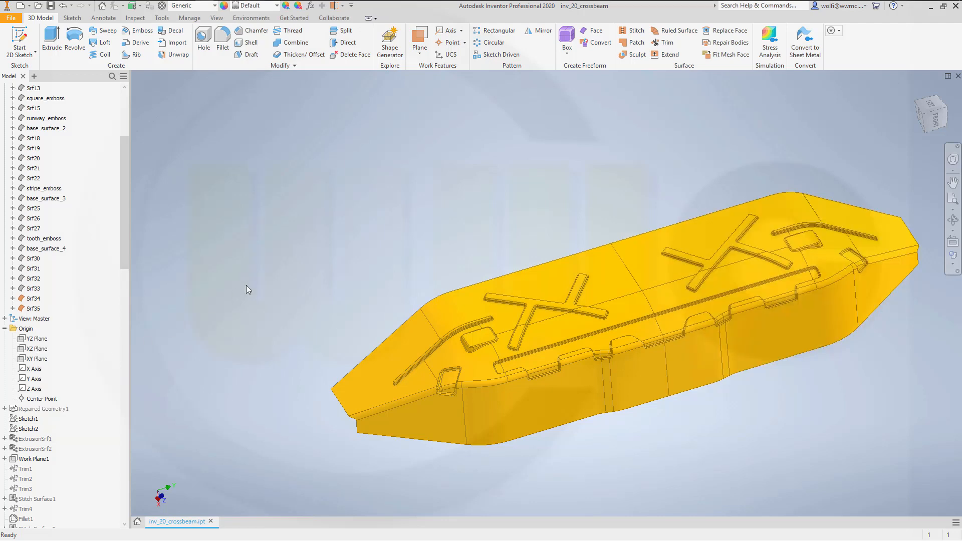
- Stitch the original and mirrored crossbeam halves with a 0.254 mm maximum tolerance, and turn off translucency for the combined surface
left_click(633, 30)
left_click(574, 264)
left_click(643, 260)
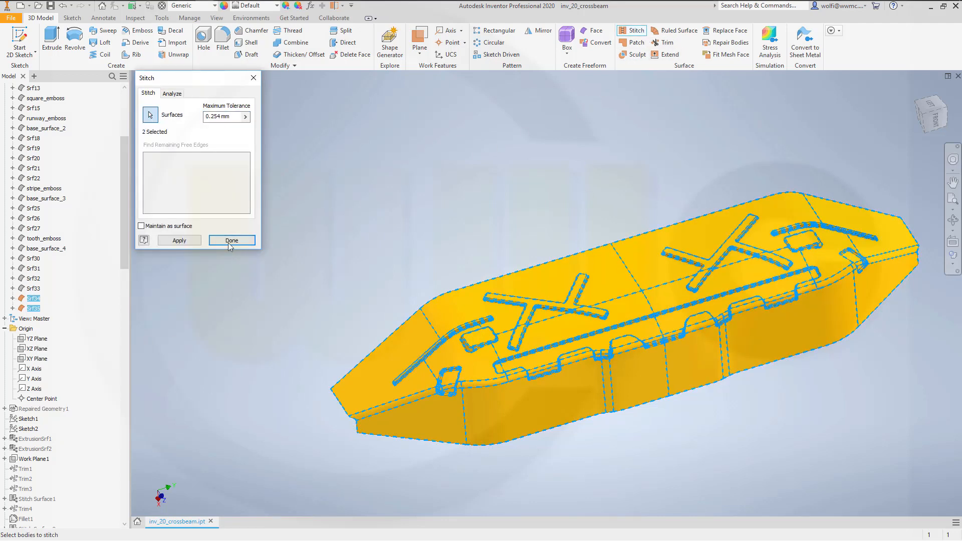
left_click(191, 241)
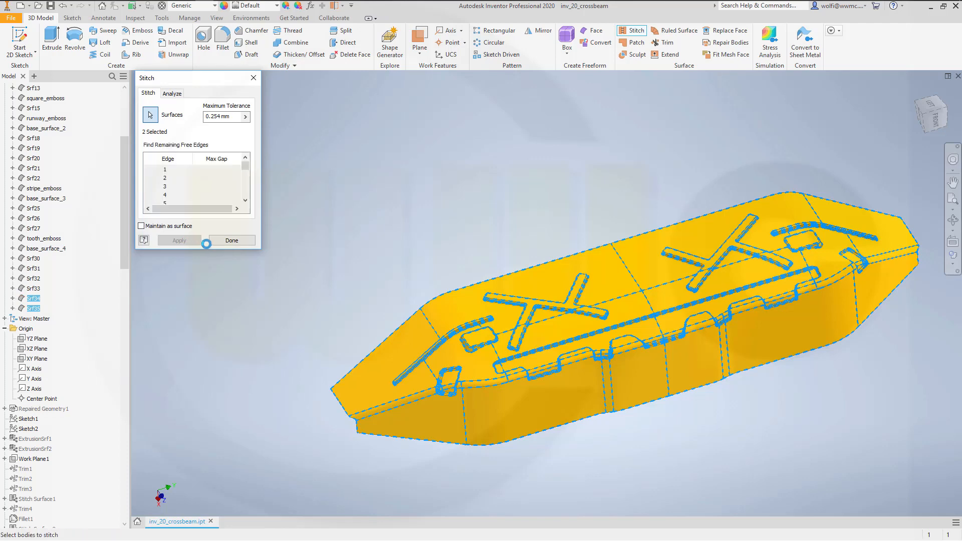
left_click(231, 240)
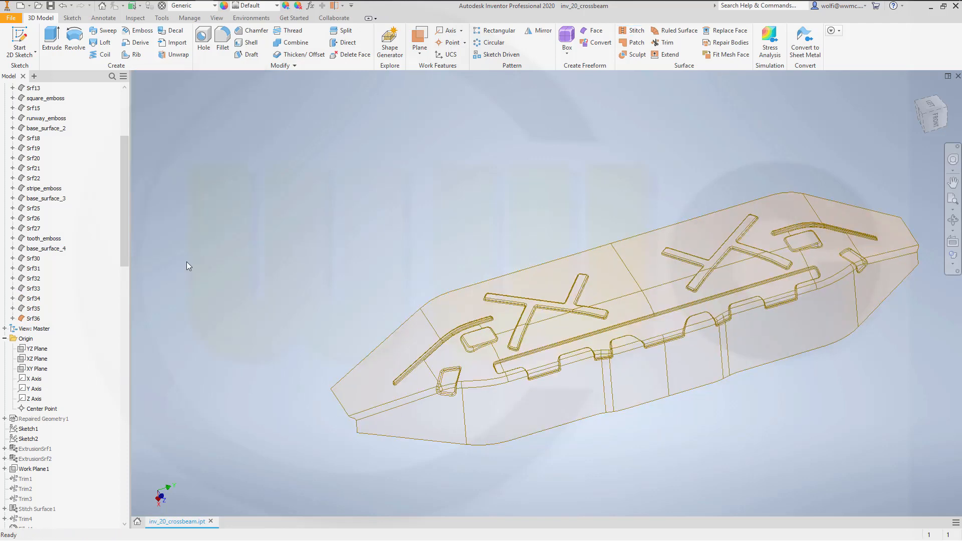
right_click(36, 319)
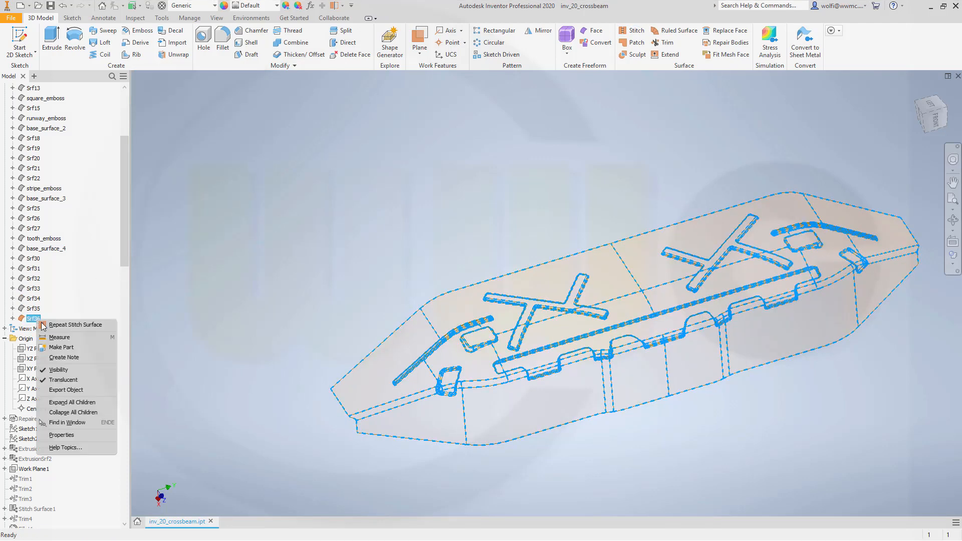
left_click(57, 380)
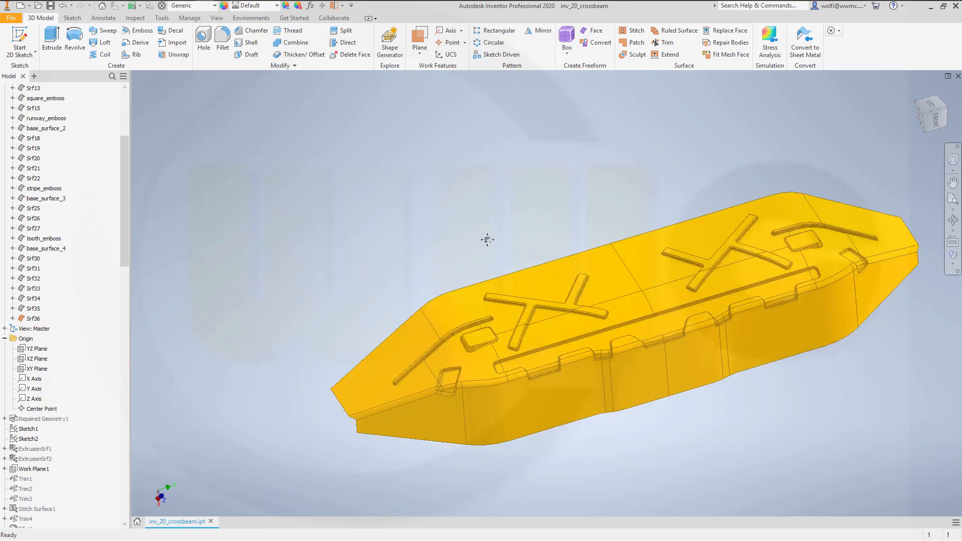
middle_click_drag(488, 240, 526, 296, "shift")
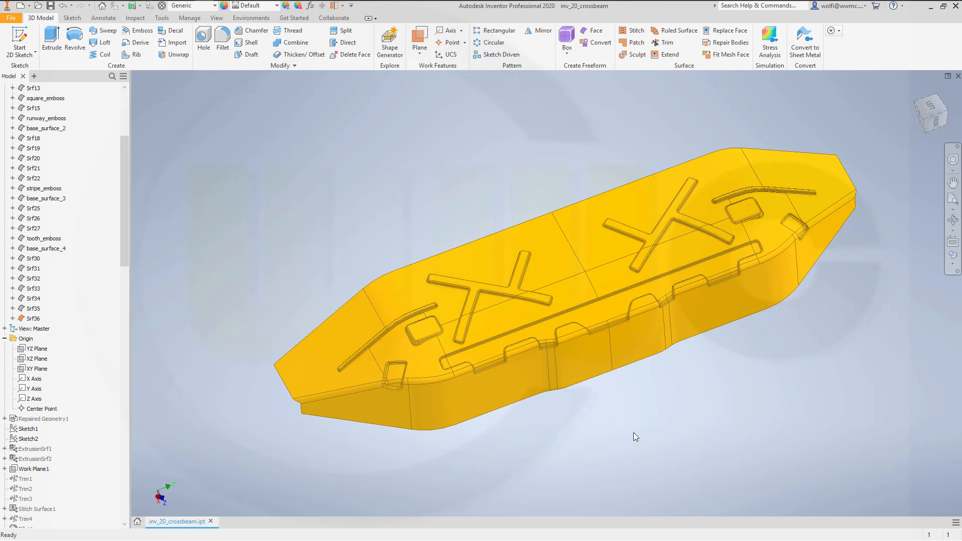